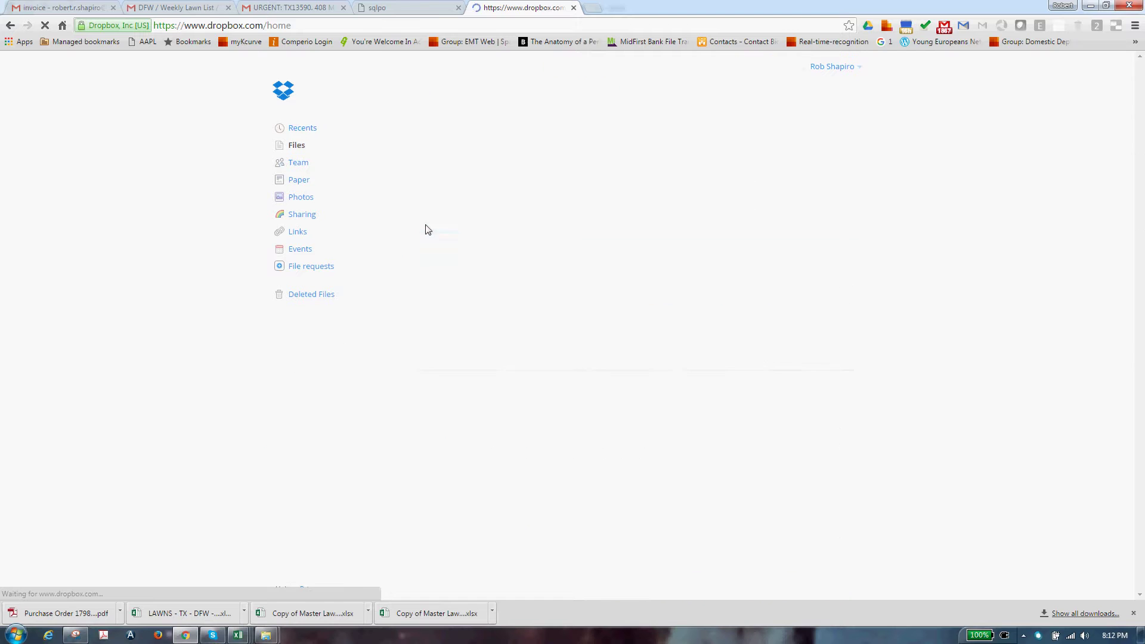
pyautogui.click(425, 153)
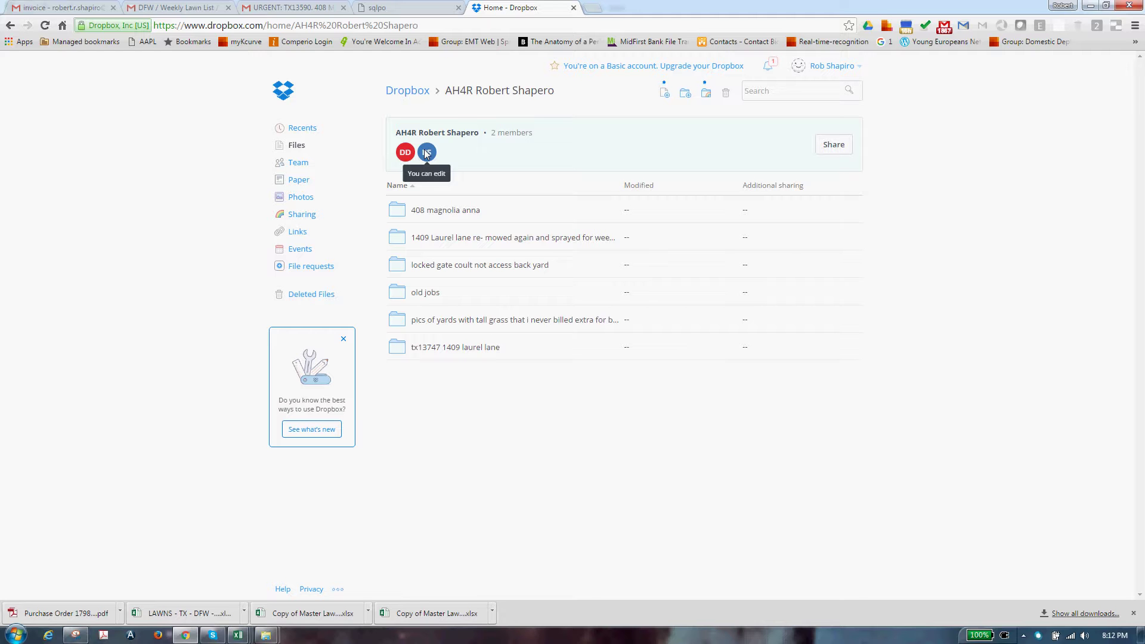
pyautogui.click(470, 213)
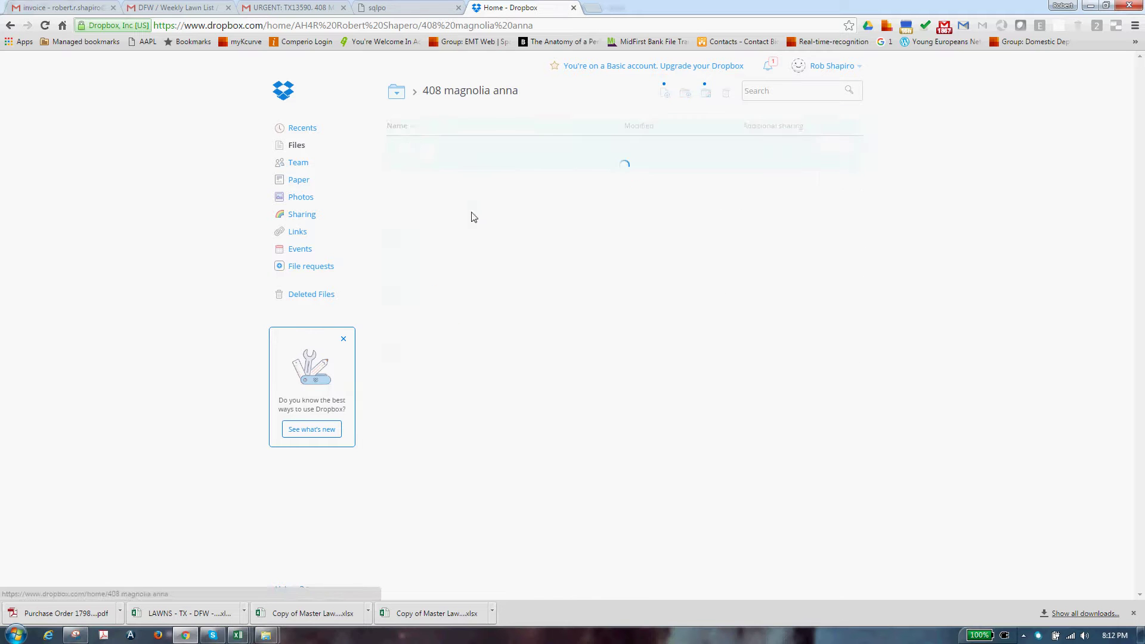
pyautogui.click(460, 266)
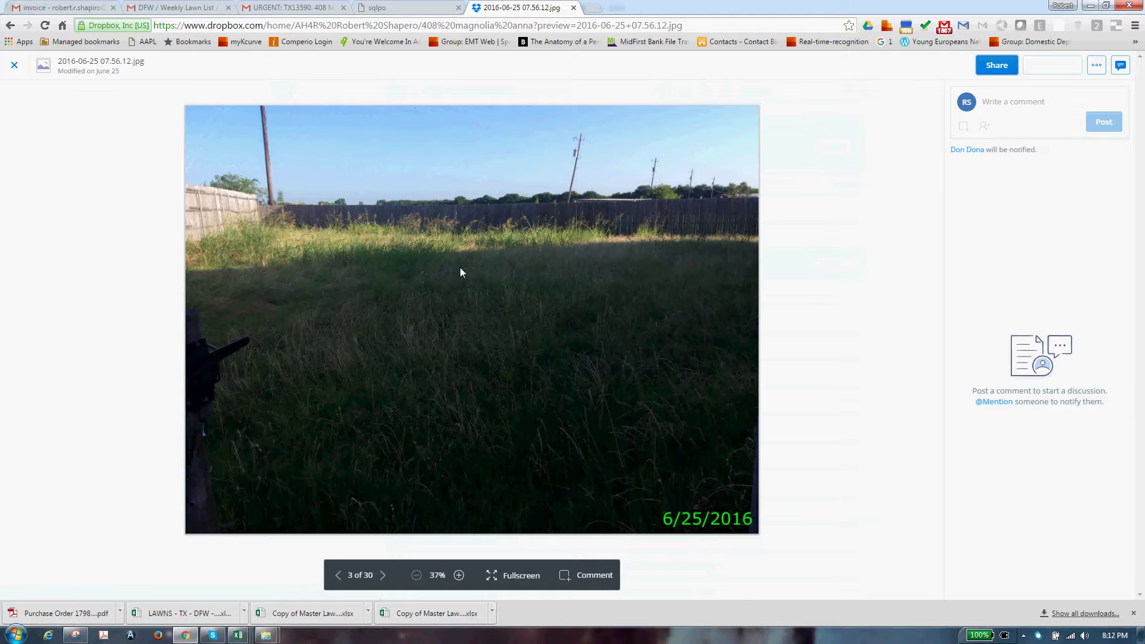
pyautogui.press('Right')
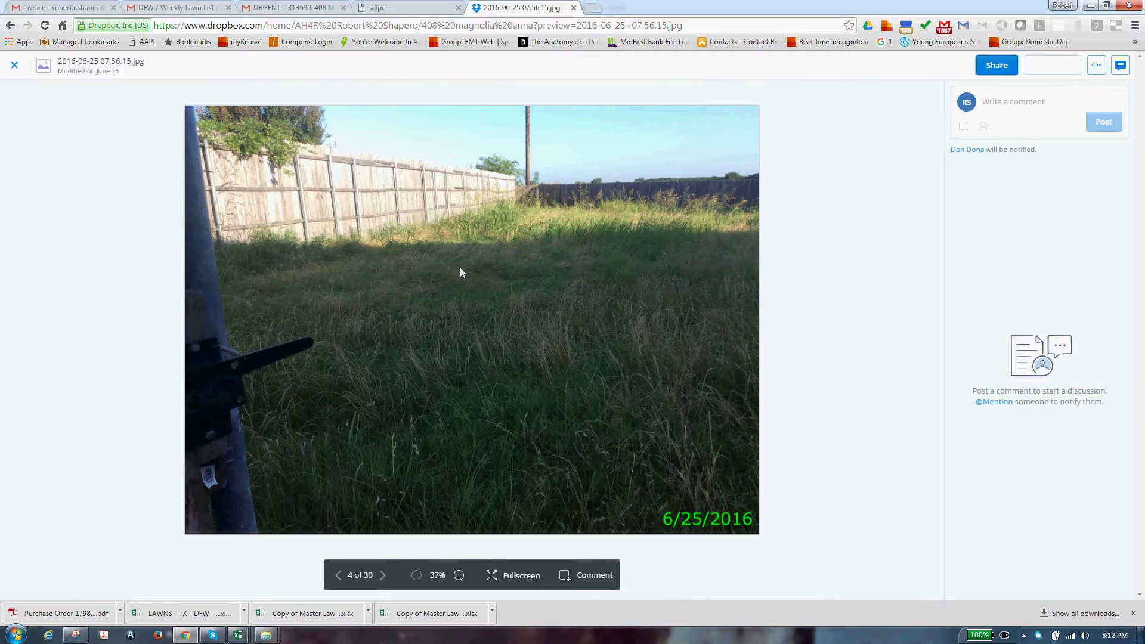
# Capture the overgrown-lawn photo as a new Snipping Tool snip, then return to the Big Invoice workbook
pyautogui.click(76, 632)
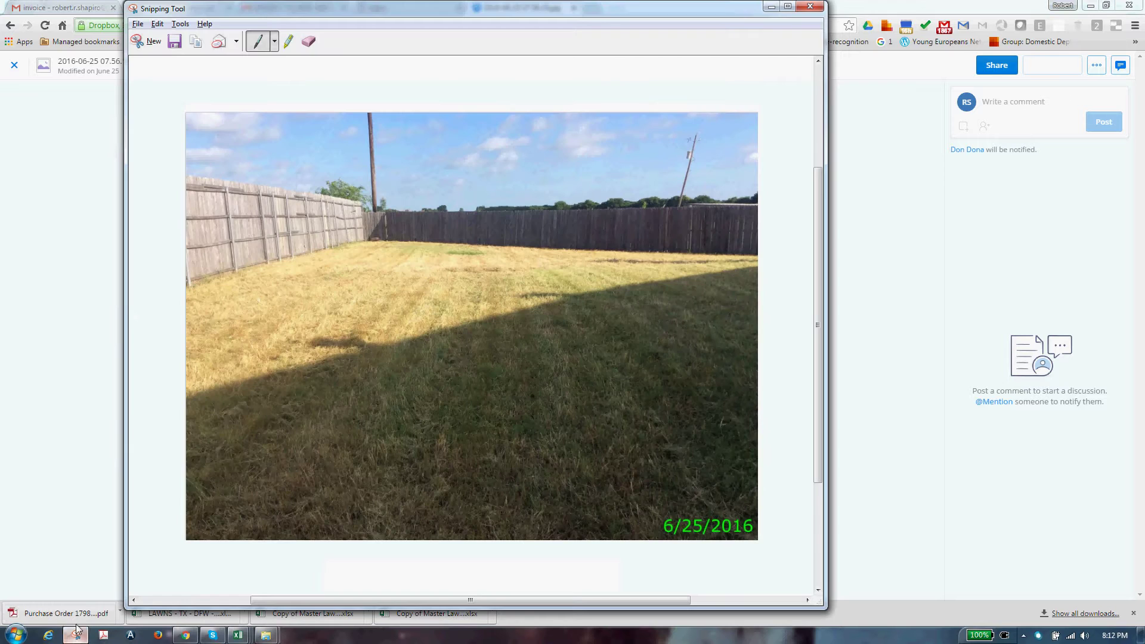
pyautogui.click(146, 42)
pyautogui.moveTo(187, 107); pyautogui.dragTo(759, 535)
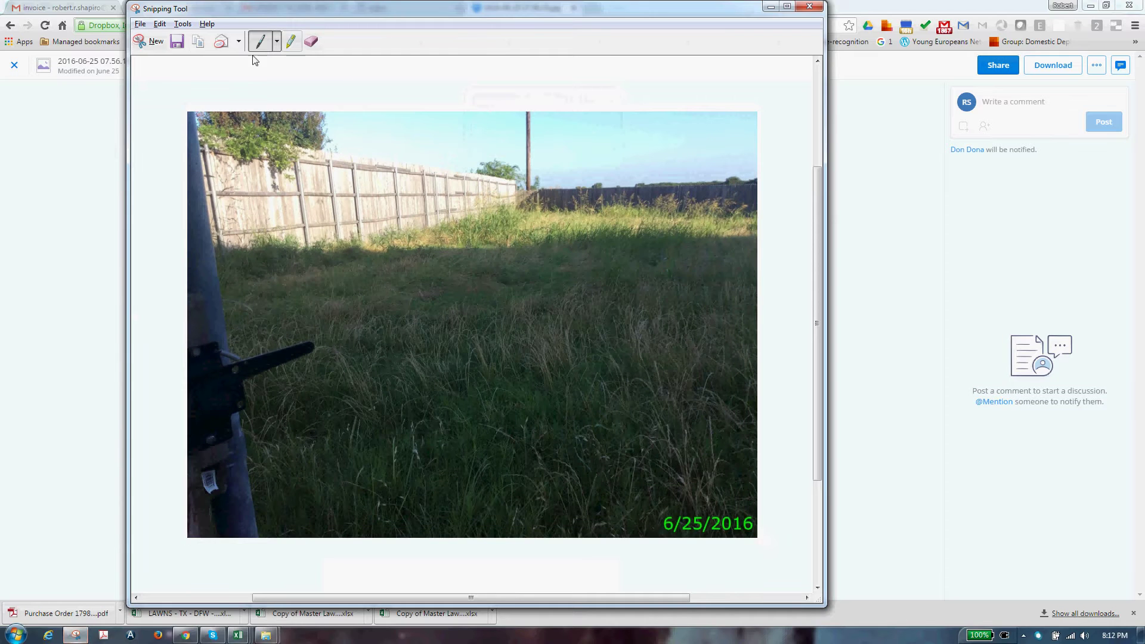
pyautogui.moveTo(238, 634)
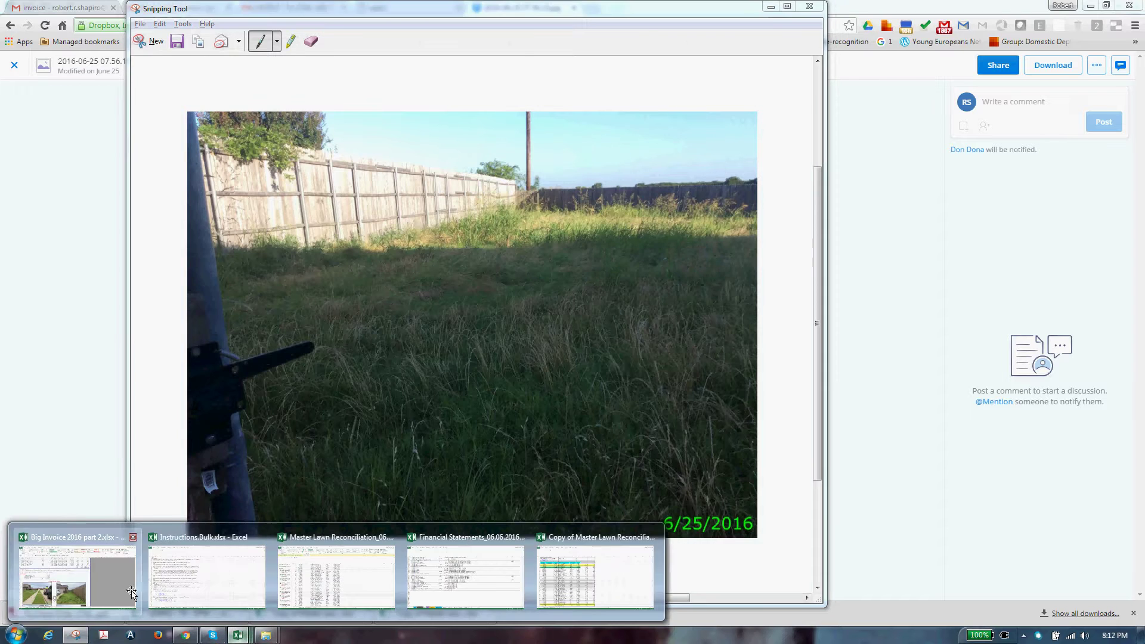
pyautogui.click(122, 596)
# Delete the five old Laurel Lane Before and After photos from sheet 18340
pyautogui.scroll(-5, 313, 449)
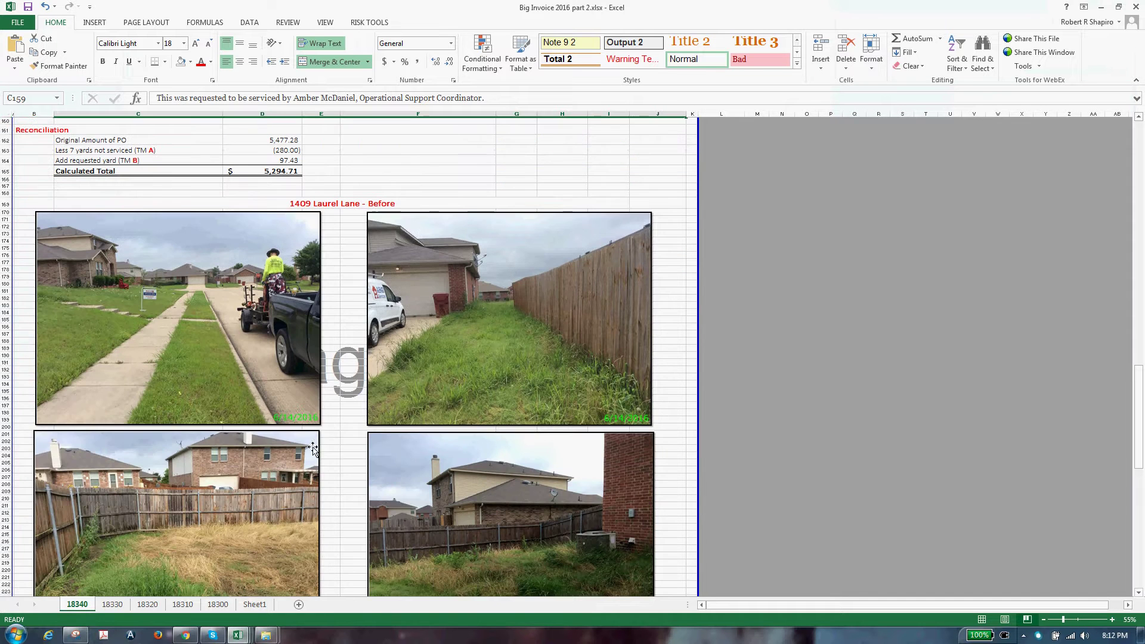
pyautogui.click(238, 308)
pyautogui.press('Delete')
pyautogui.click(471, 313)
pyautogui.press('Delete')
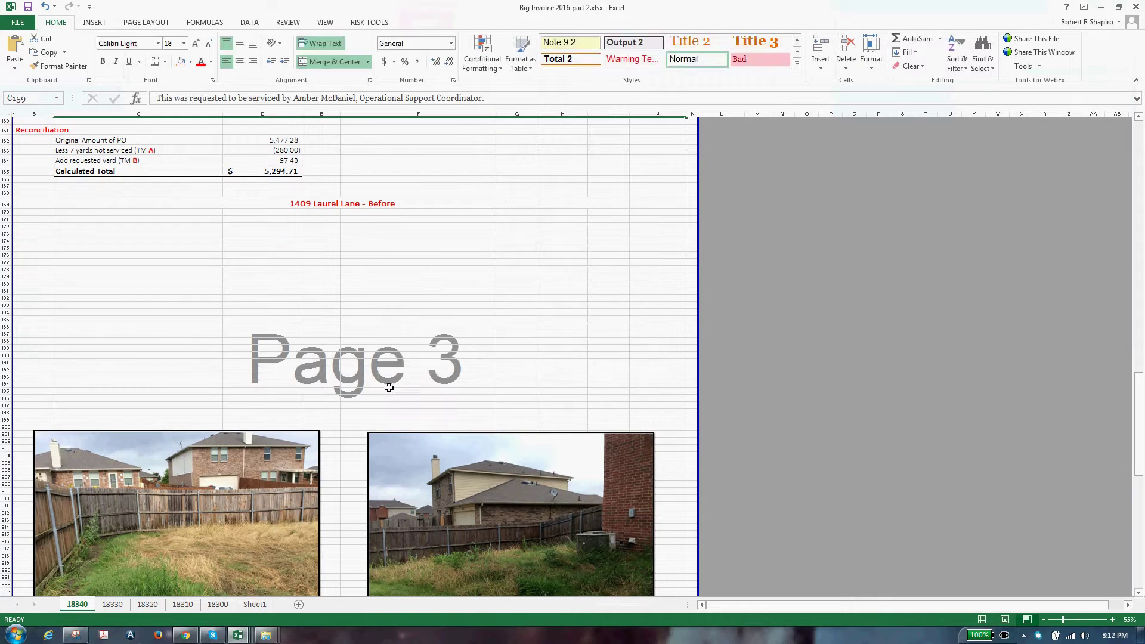
pyautogui.click(280, 477)
pyautogui.press('Delete')
pyautogui.click(380, 493)
pyautogui.press('Delete')
pyautogui.scroll(-20, 389, 488)
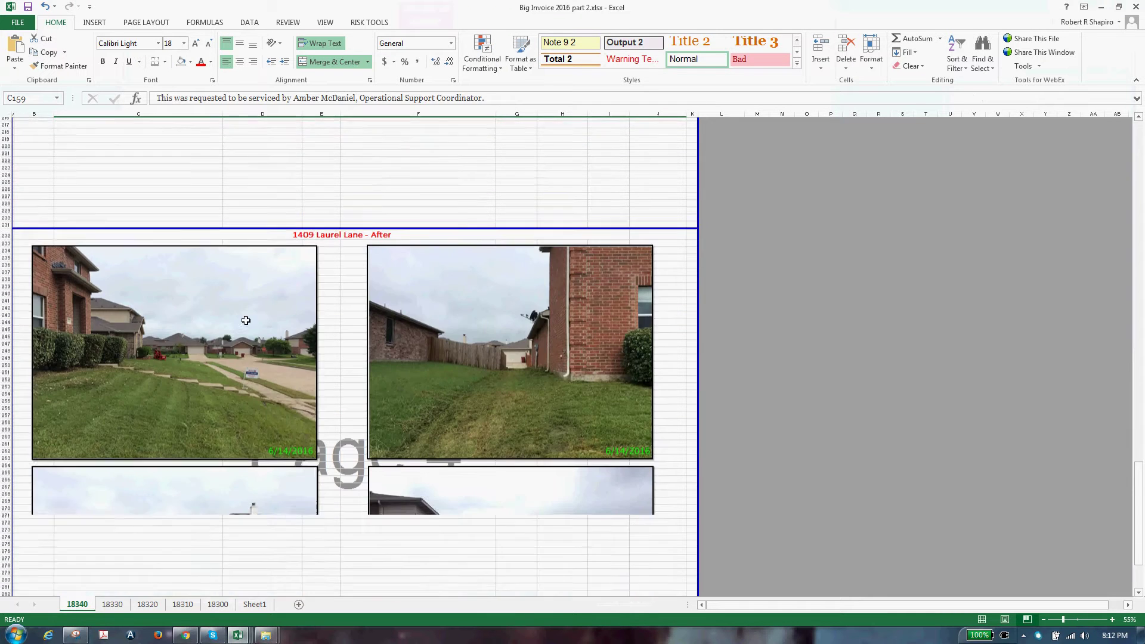
pyautogui.click(395, 308)
pyautogui.press('Delete')
pyautogui.scroll(18, 302, 531)
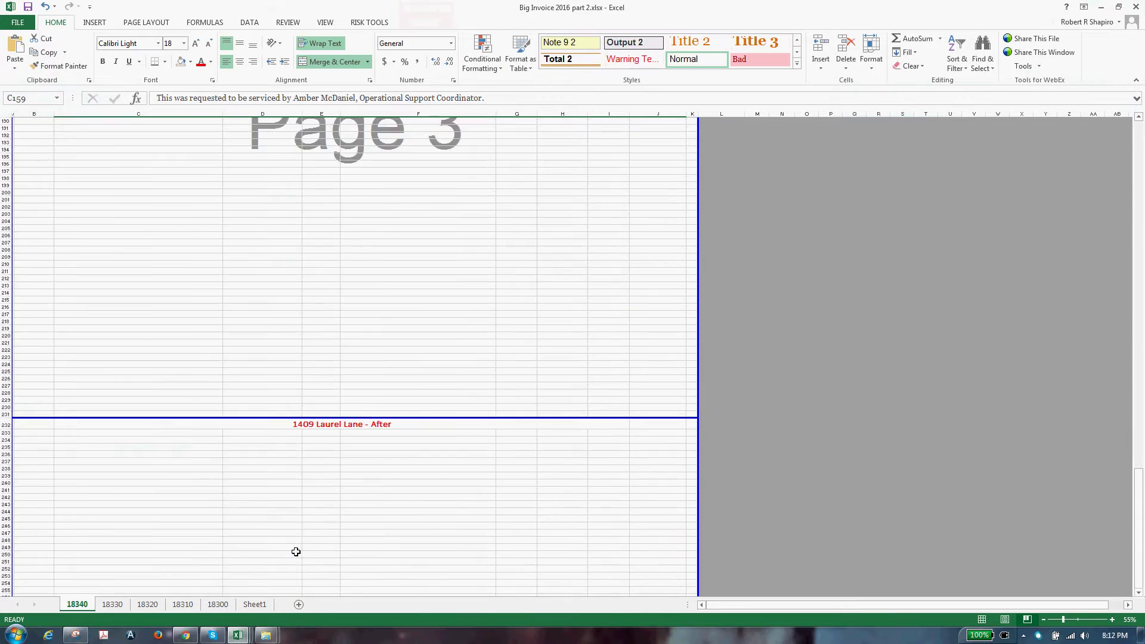
pyautogui.click(267, 310)
pyautogui.hotkey('ctrl', 'v')
pyautogui.moveTo(357, 418); pyautogui.dragTo(178, 295)
pyautogui.hotkey('alt', 'Tab')
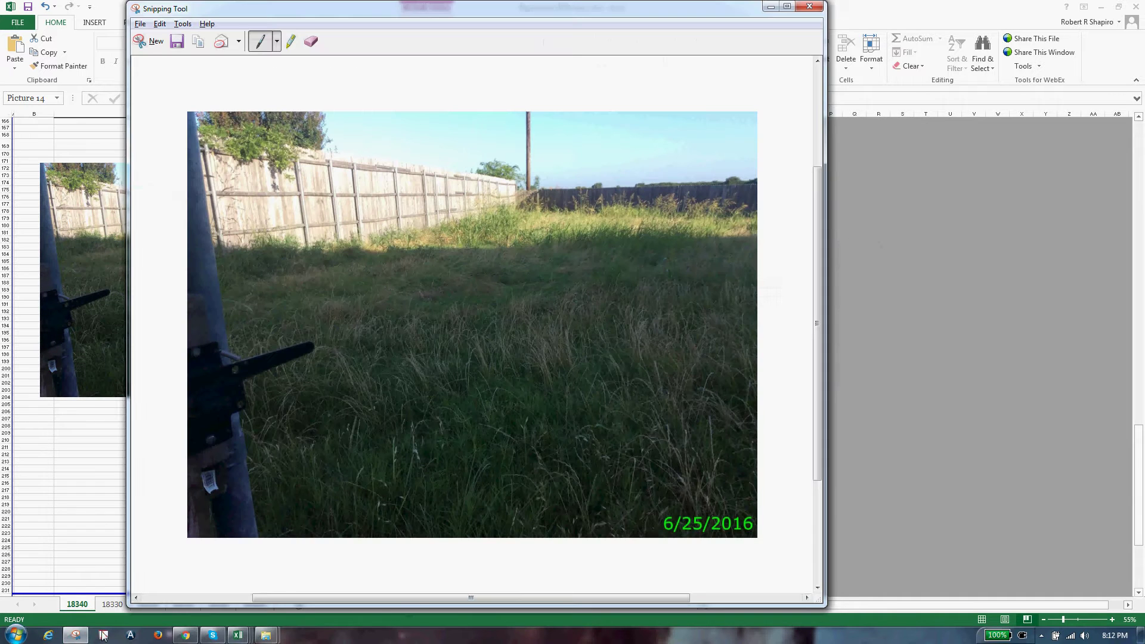
# Advance the Dropbox preview to photo 6 of 30 and snip the brick-house backyard photo
pyautogui.click(186, 636)
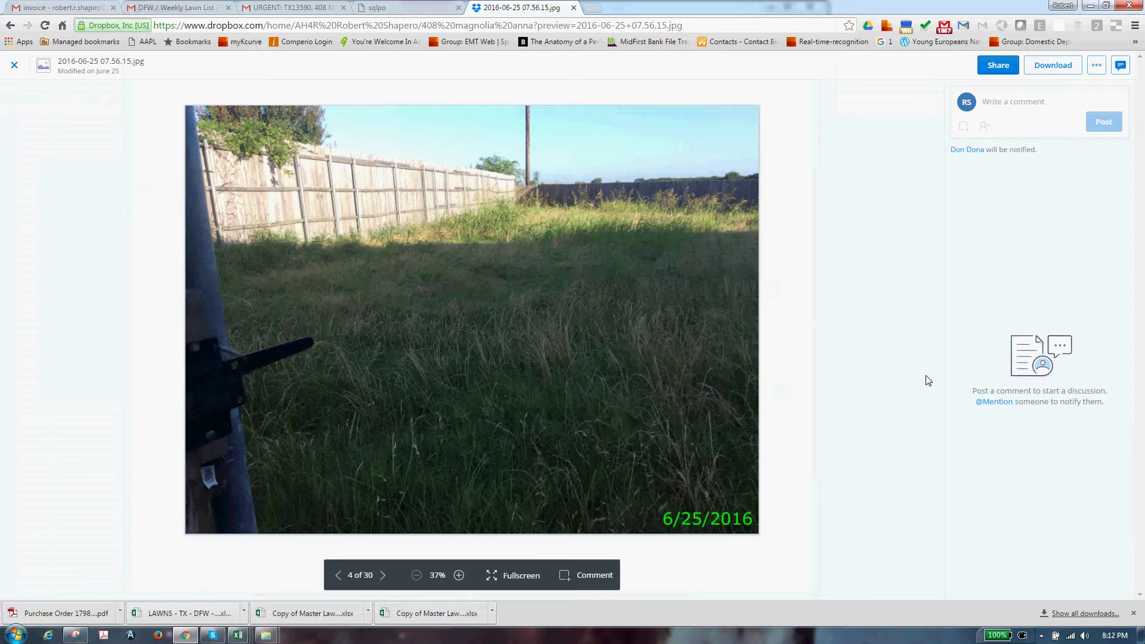
pyautogui.press('Right')
pyautogui.press('Right')
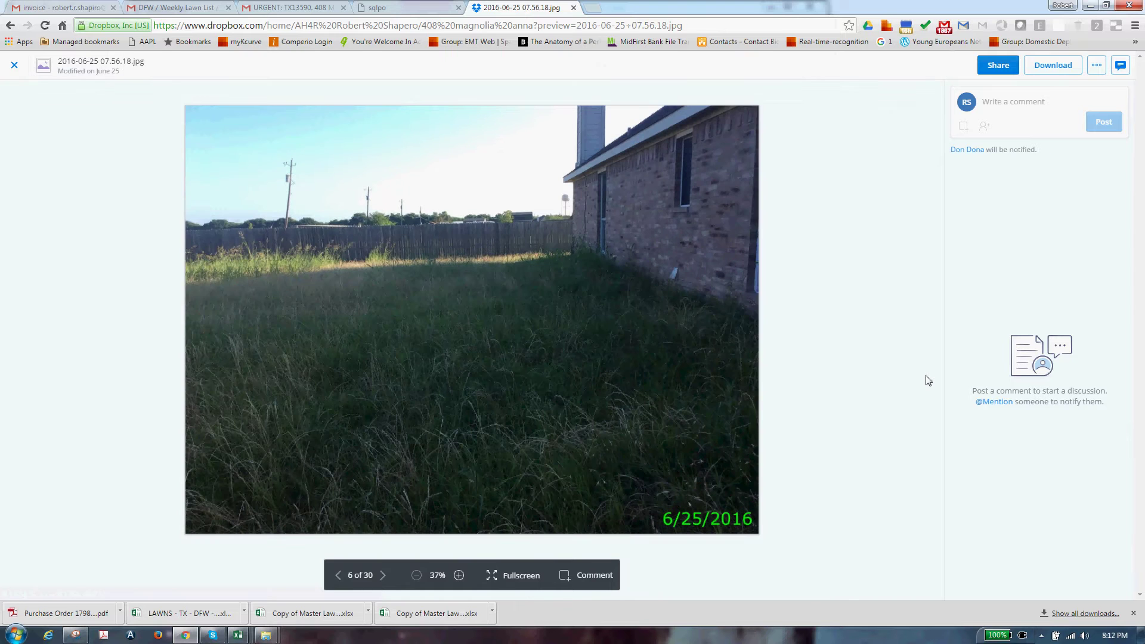
pyautogui.hotkey('alt', 'Tab')
pyautogui.click(139, 46)
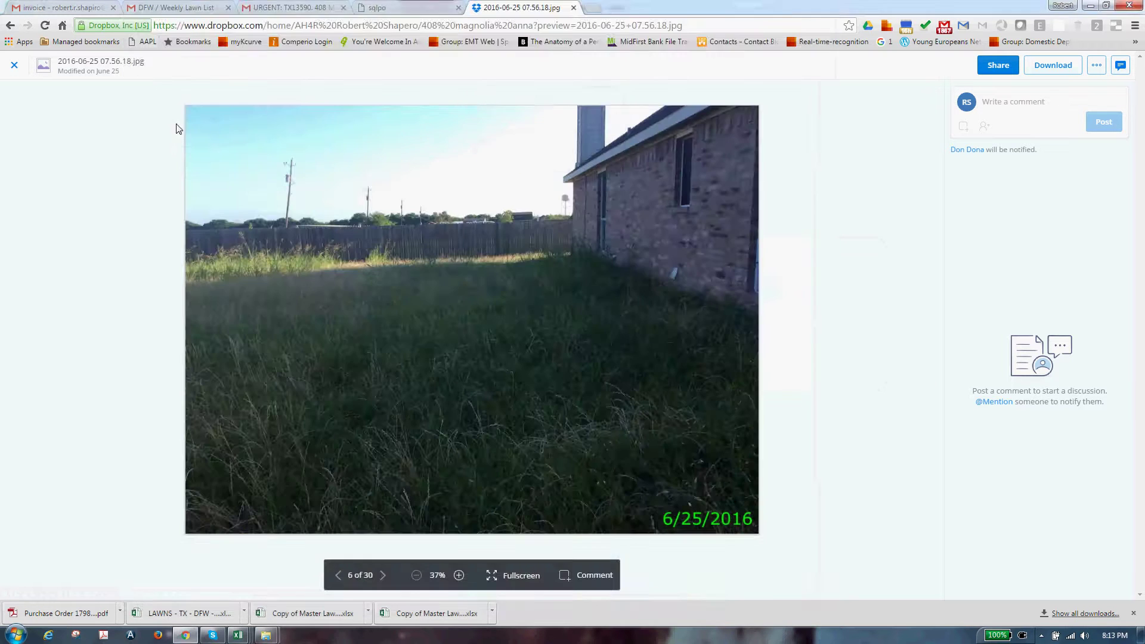
pyautogui.moveTo(186, 107); pyautogui.dragTo(761, 535)
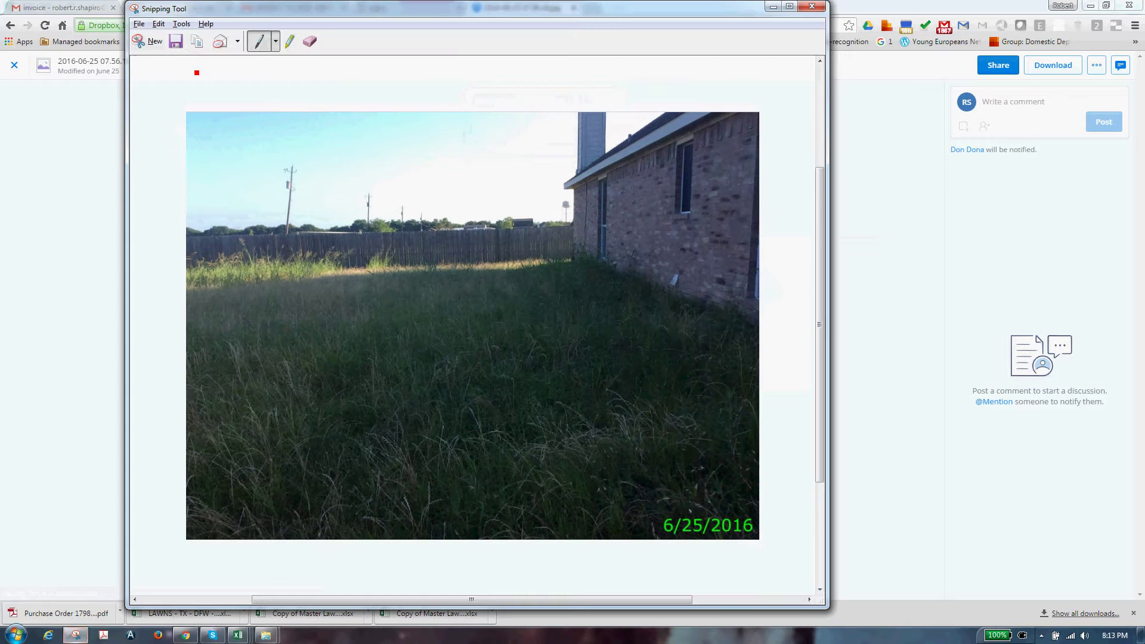
pyautogui.click(195, 41)
# Paste the brick-house lawn snip to the right of the first Before photo on sheet 18340
pyautogui.hotkey('alt', 'Tab')
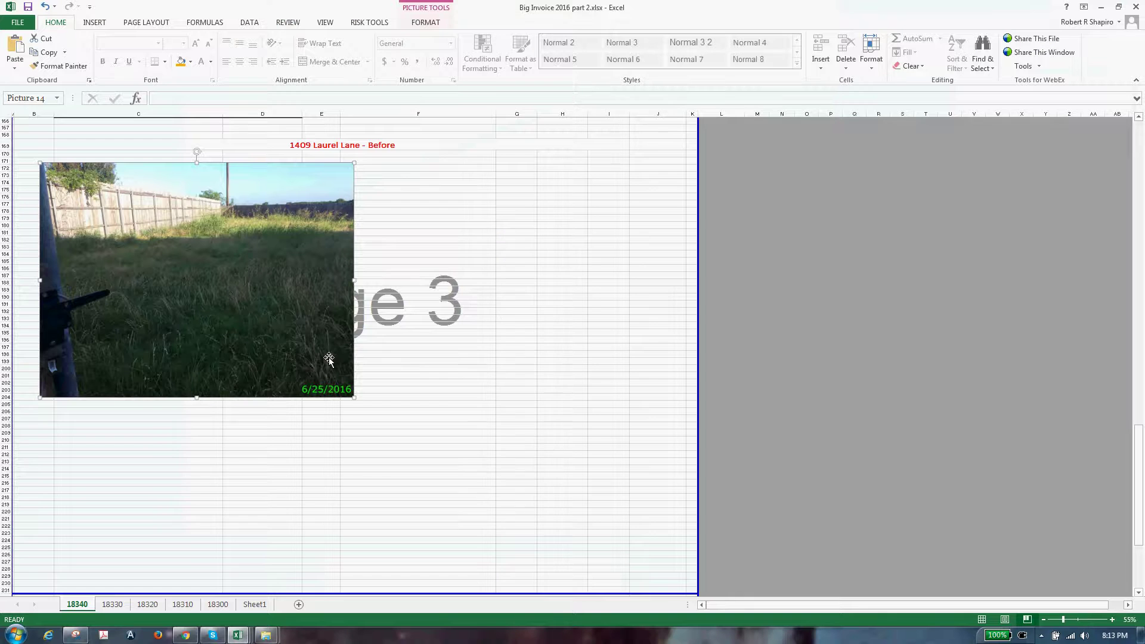
pyautogui.hotkey('ctrl', 'v')
pyautogui.moveTo(557, 354); pyautogui.dragTo(421, 206)
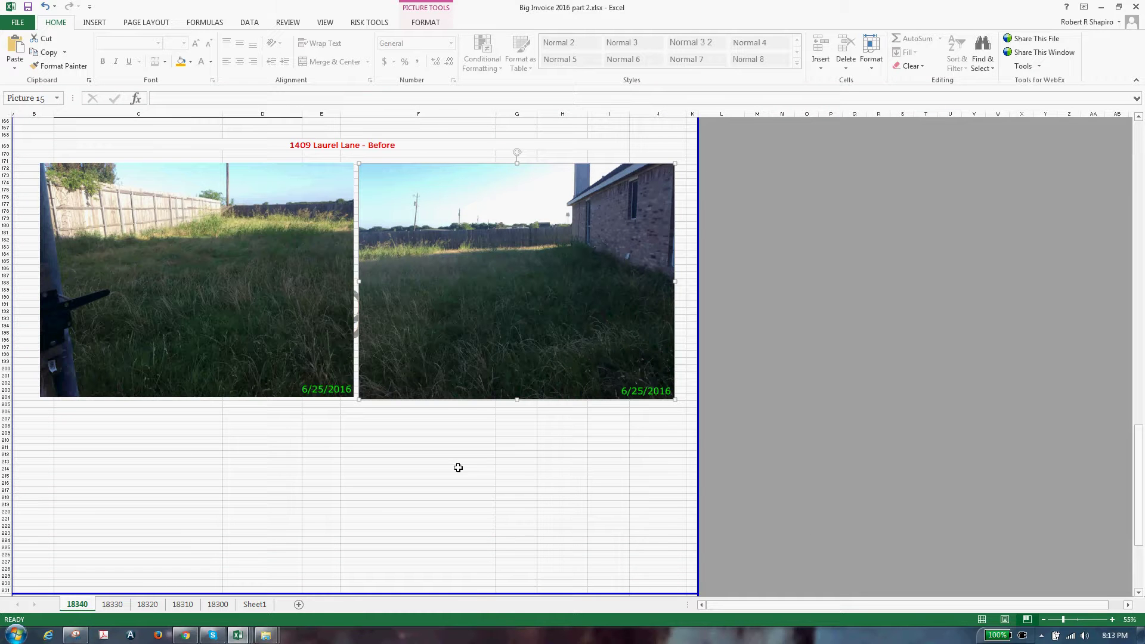
pyautogui.hotkey('alt', 'Tab')
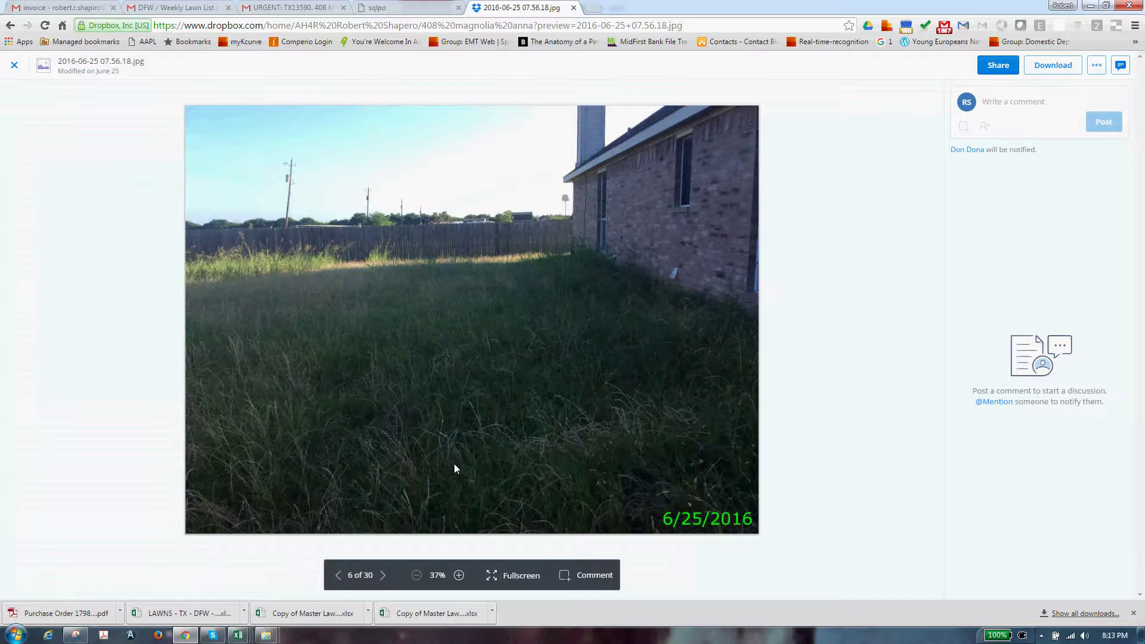
# Advance to photo 10 of 30, 2016-06-25 08.36.00.jpg, and snip the mowed-lawn photo
pyautogui.press('Right')
pyautogui.press('Right')
pyautogui.press('Right')
pyautogui.press('Right')
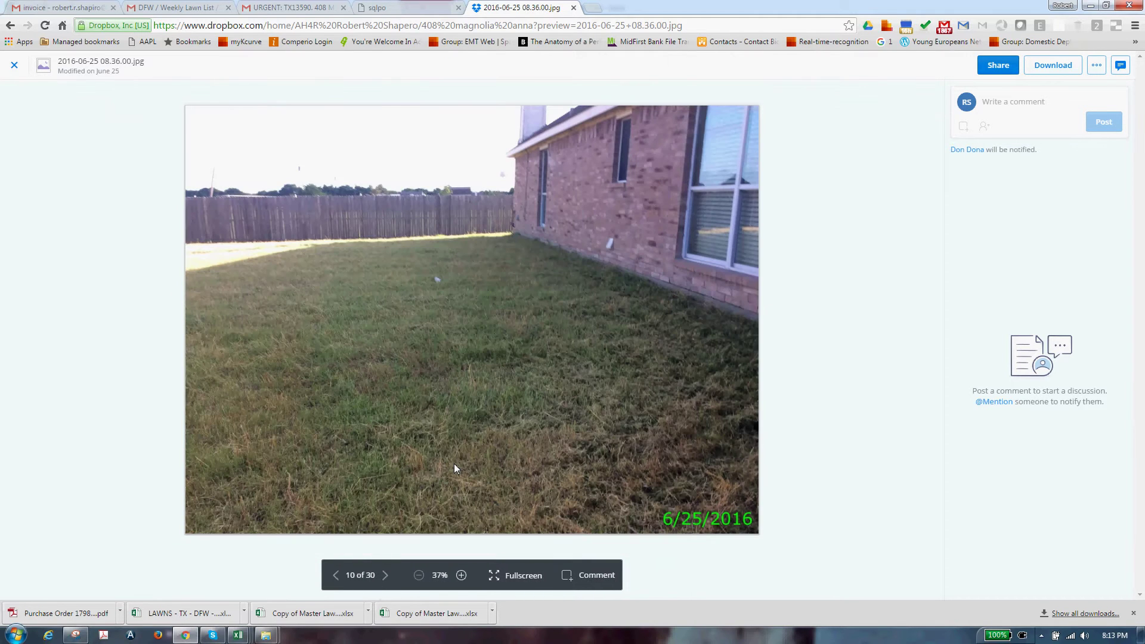
pyautogui.hotkey('alt', 'Tab')
pyautogui.hotkey('alt', 'Tab')
pyautogui.hotkey('alt', 'Tab')
pyautogui.hotkey('alt', 'Tab')
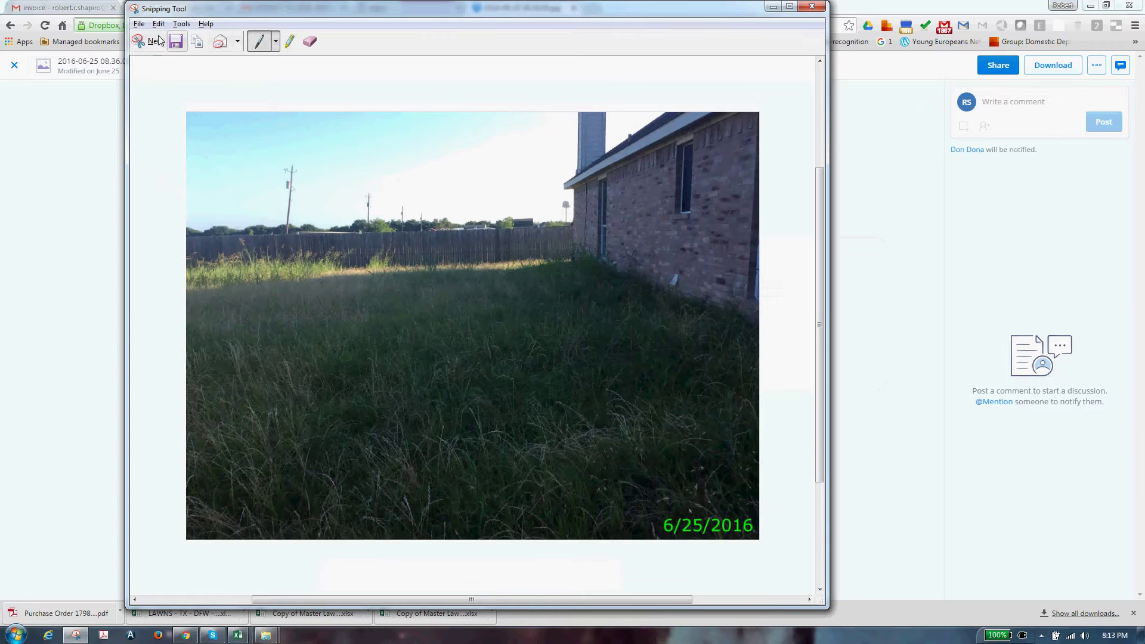
pyautogui.click(156, 40)
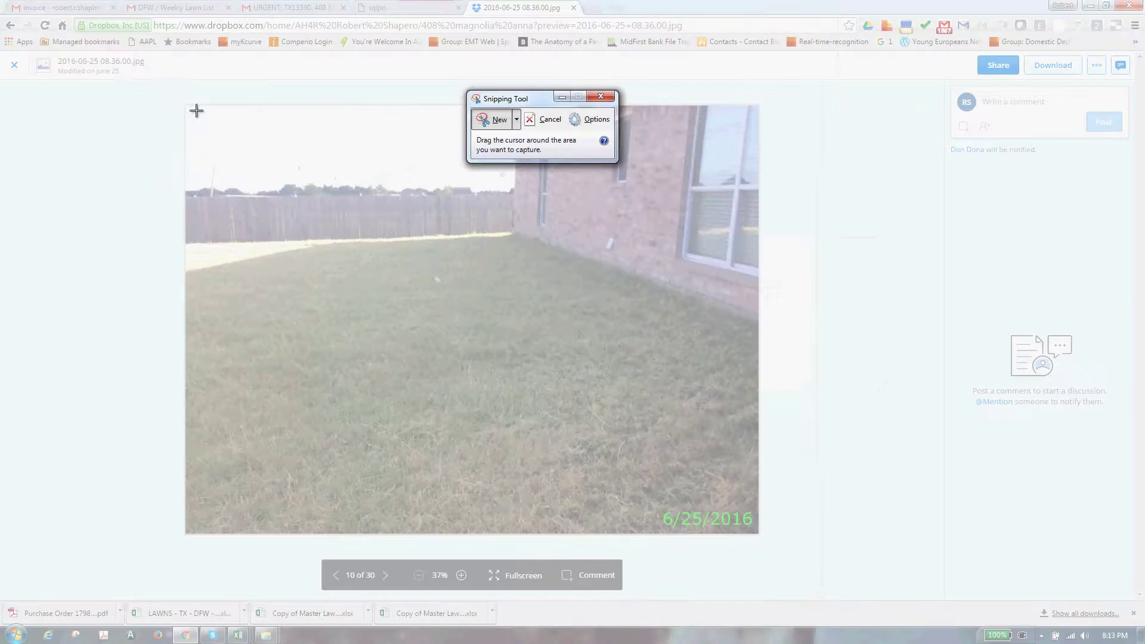
pyautogui.moveTo(192, 114); pyautogui.dragTo(757, 535)
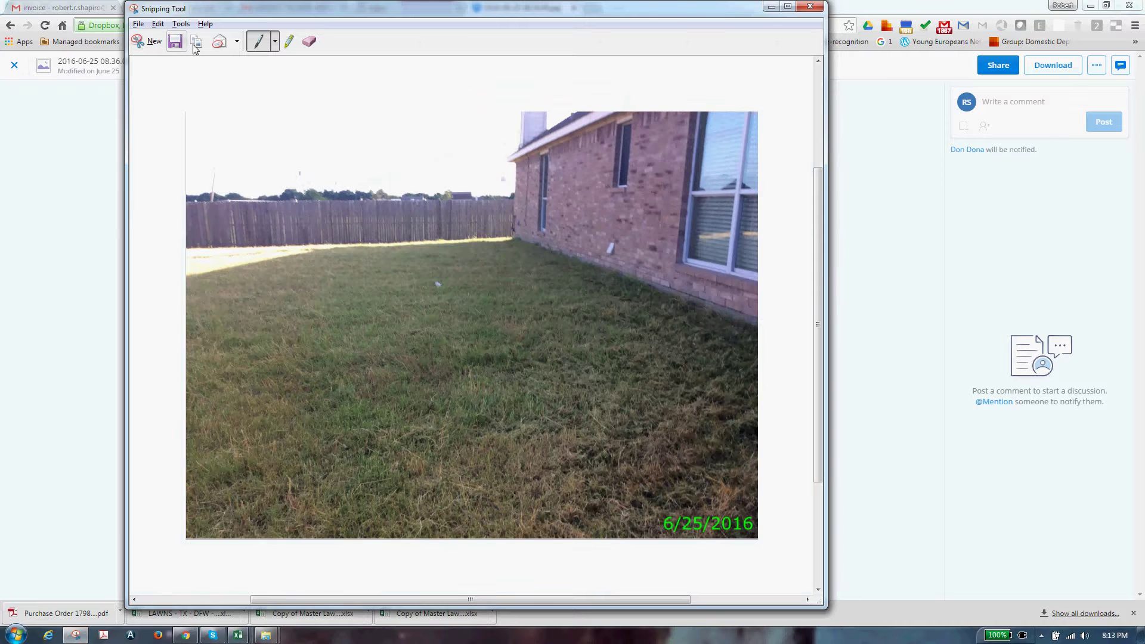
pyautogui.hotkey('ctrl', 's')
pyautogui.press('Escape')
pyautogui.hotkey('alt', 'Tab')
pyautogui.hotkey('alt', 'Tab')
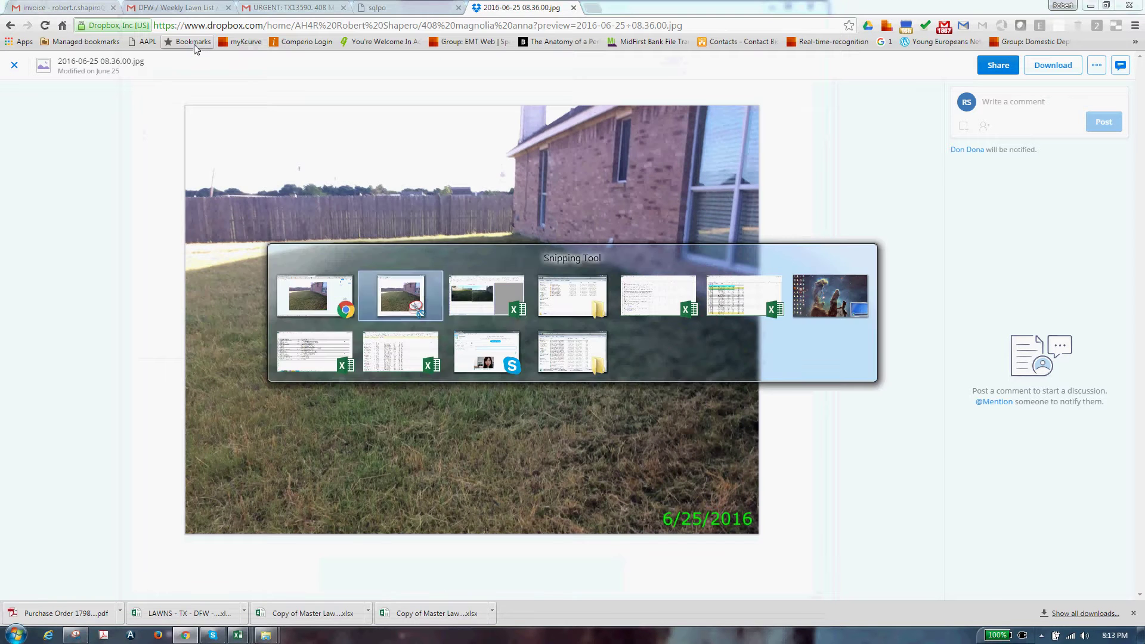
pyautogui.hotkey('alt', 'Tab')
pyautogui.scroll(-10, 228, 471)
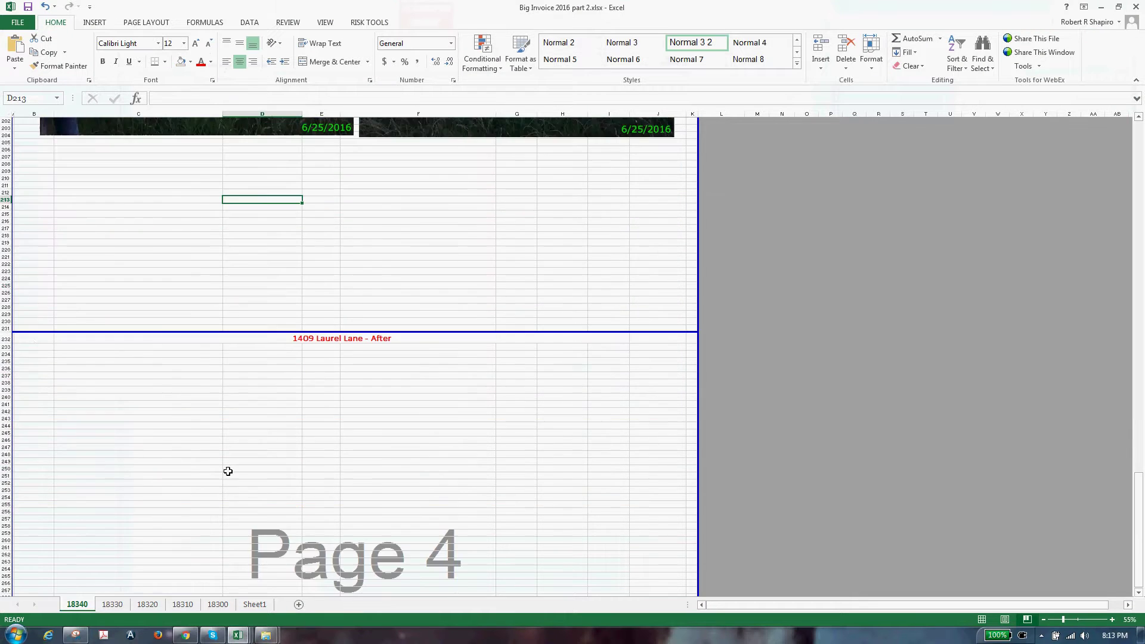
pyautogui.click(209, 427)
pyautogui.hotkey('ctrl', 'v')
pyautogui.moveTo(278, 517); pyautogui.dragTo(606, 436)
pyautogui.scroll(3, 252, 540)
pyautogui.scroll(10, 251, 540)
pyautogui.scroll(-12, 250, 543)
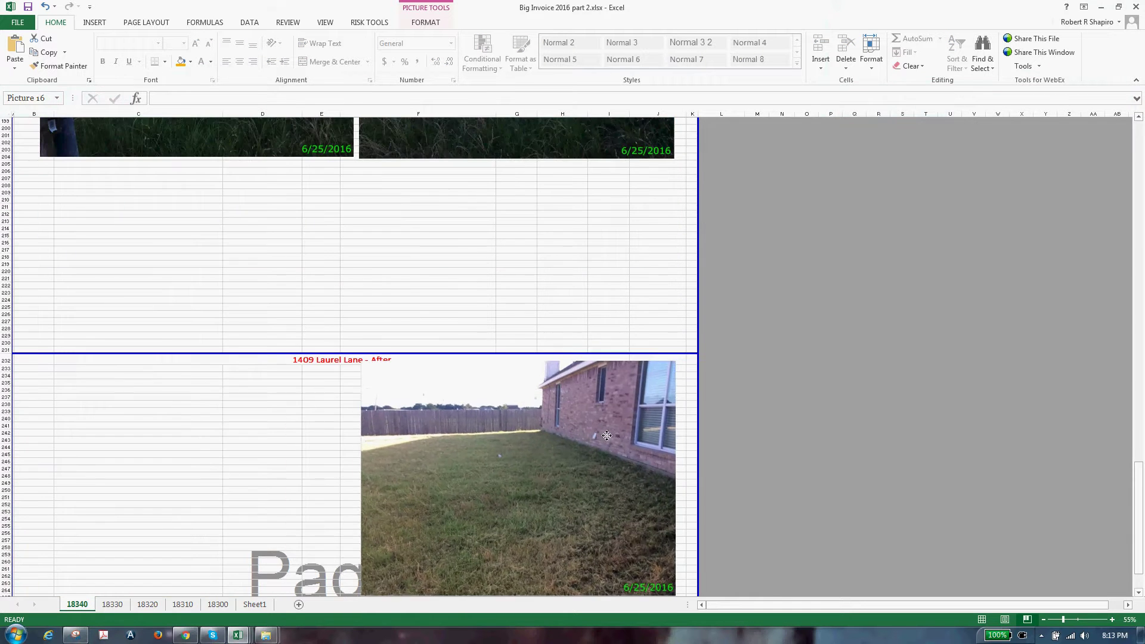
pyautogui.scroll(8, 584, 537)
pyautogui.scroll(-4, 585, 537)
pyautogui.hotkey('alt', 'Tab')
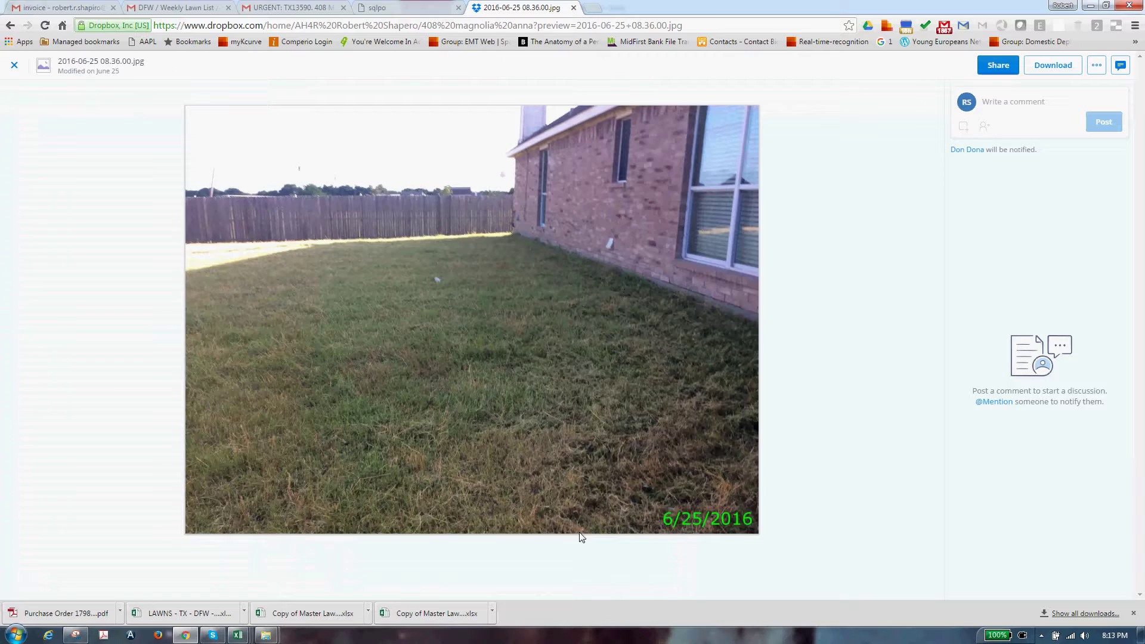
# Step the Dropbox preview forward to photo 18 of 30, 2016-06-25 08.40.23.jpg
pyautogui.press('Right')
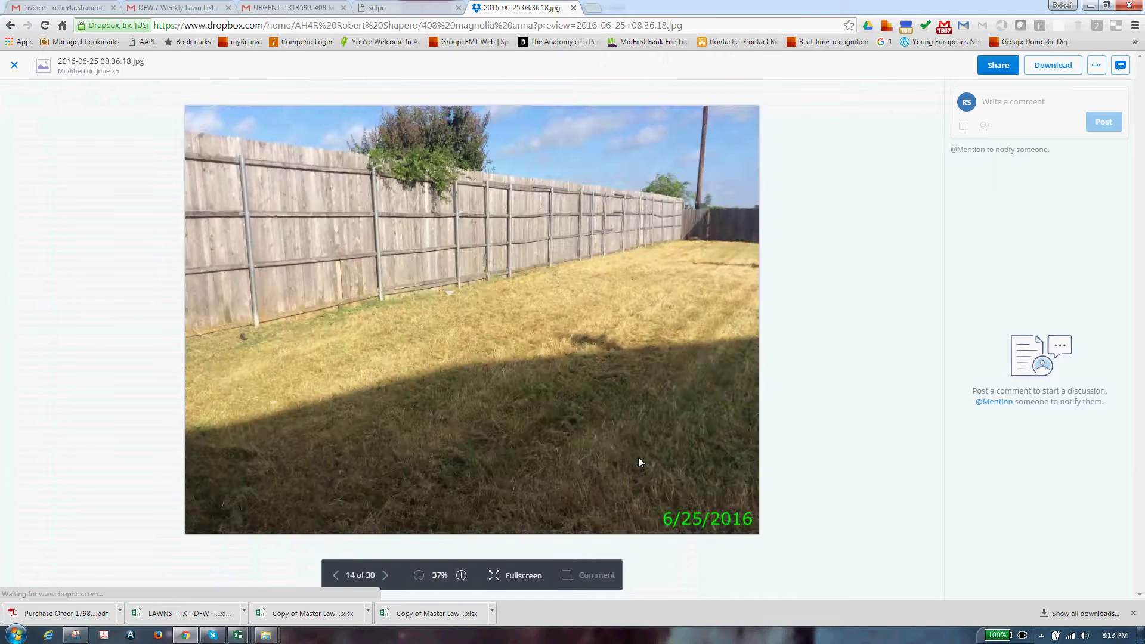
pyautogui.press('Right')
pyautogui.hotkey('alt', 'Tab')
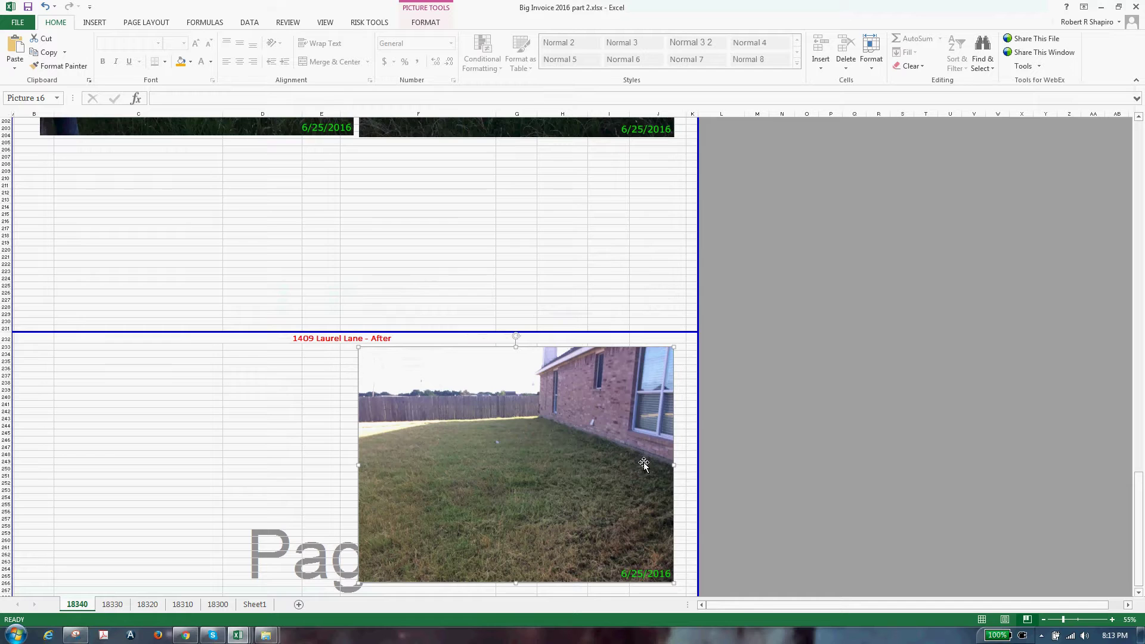
pyautogui.scroll(8, 644, 464)
pyautogui.hotkey('alt', 'Tab')
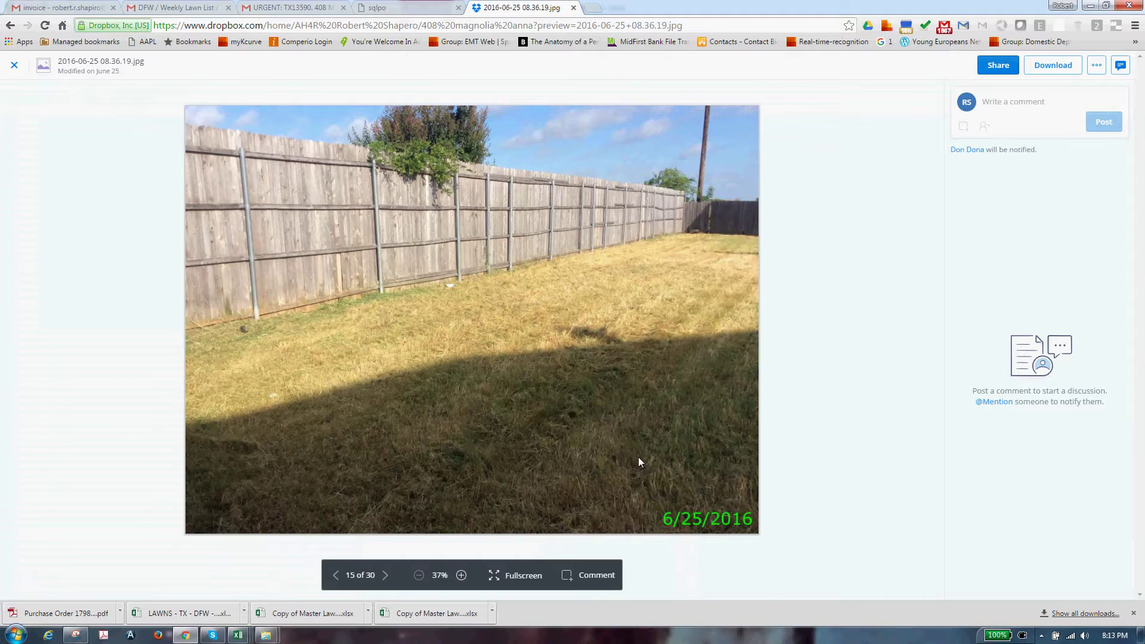
pyautogui.press('Right')
pyautogui.press('Right')
pyautogui.press('Right')
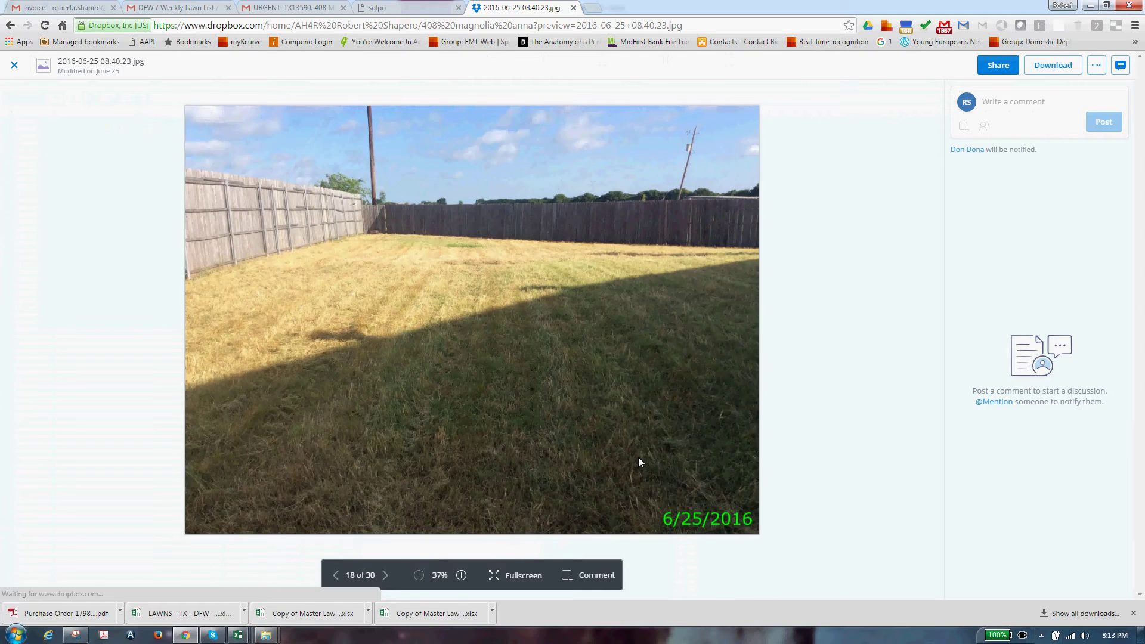
pyautogui.hotkey('alt', 'Tab')
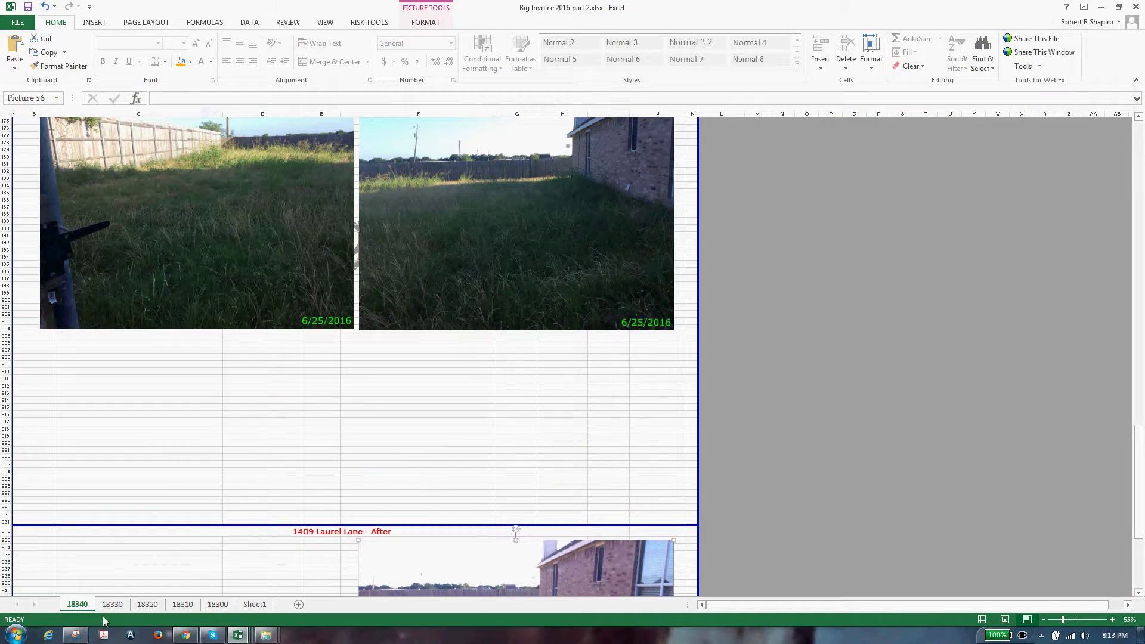
pyautogui.click(1100, 8)
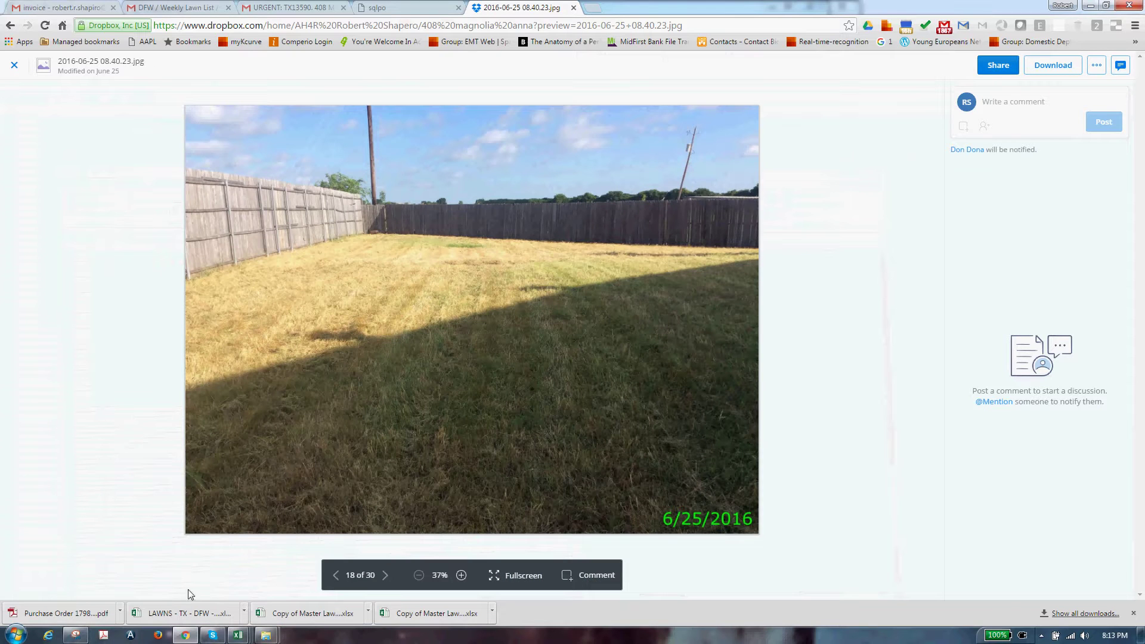
# Capture the 08.40.23 mowed-lawn photo as a new Snipping Tool snip
pyautogui.click(75, 634)
pyautogui.click(143, 41)
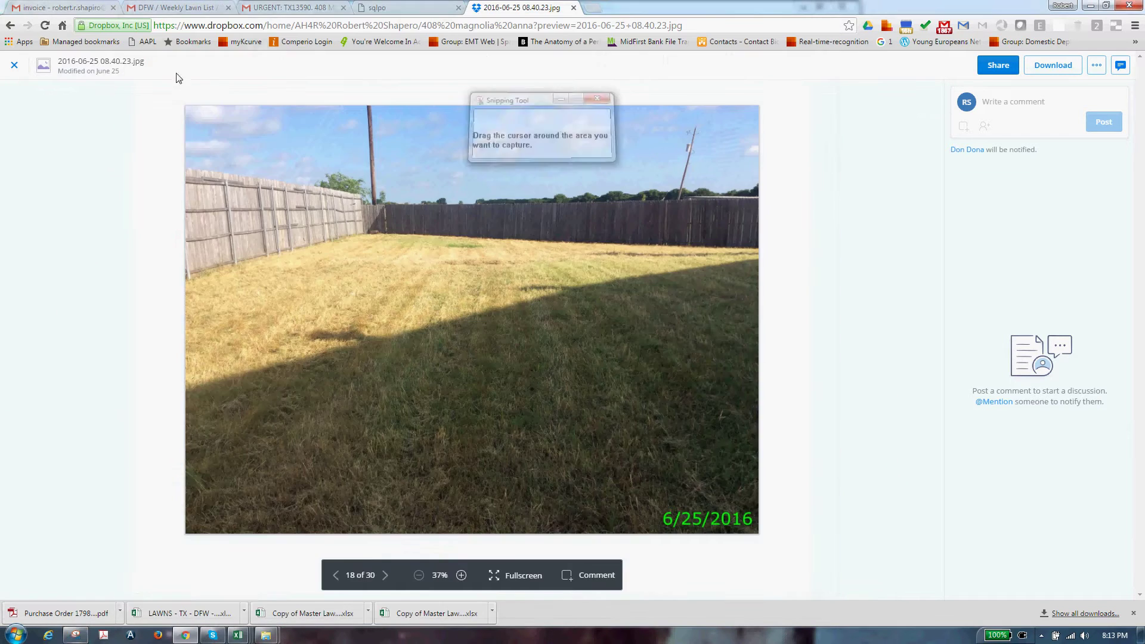
pyautogui.moveTo(194, 113); pyautogui.dragTo(763, 542)
pyautogui.hotkey('alt', 'Tab')
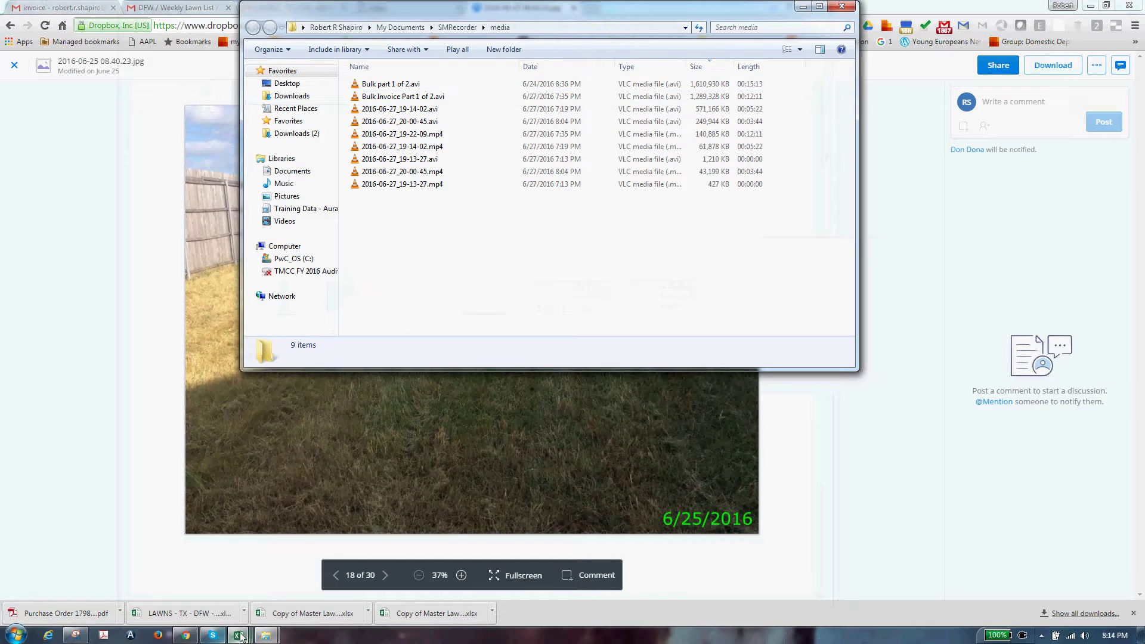
# Paste the 08.40.23 snip beside the existing photo under the After heading
pyautogui.moveTo(237, 634)
pyautogui.click(76, 558)
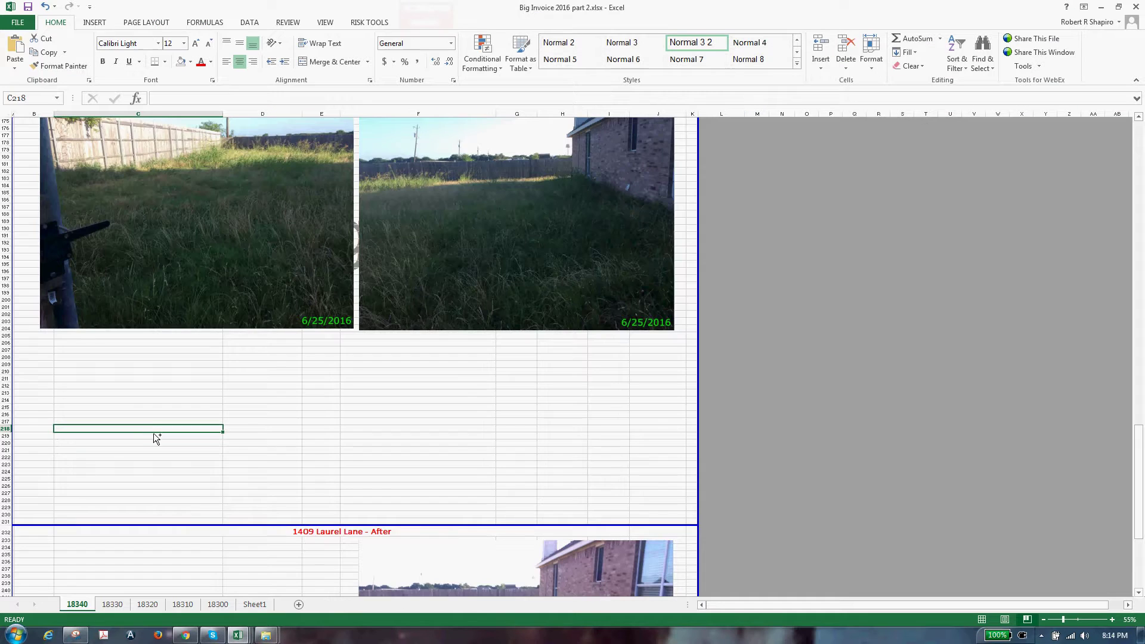
pyautogui.scroll(-8, 153, 439)
pyautogui.hotkey('ctrl', 'v')
pyautogui.moveTo(240, 455); pyautogui.dragTo(225, 562)
pyautogui.scroll(-2, 150, 578)
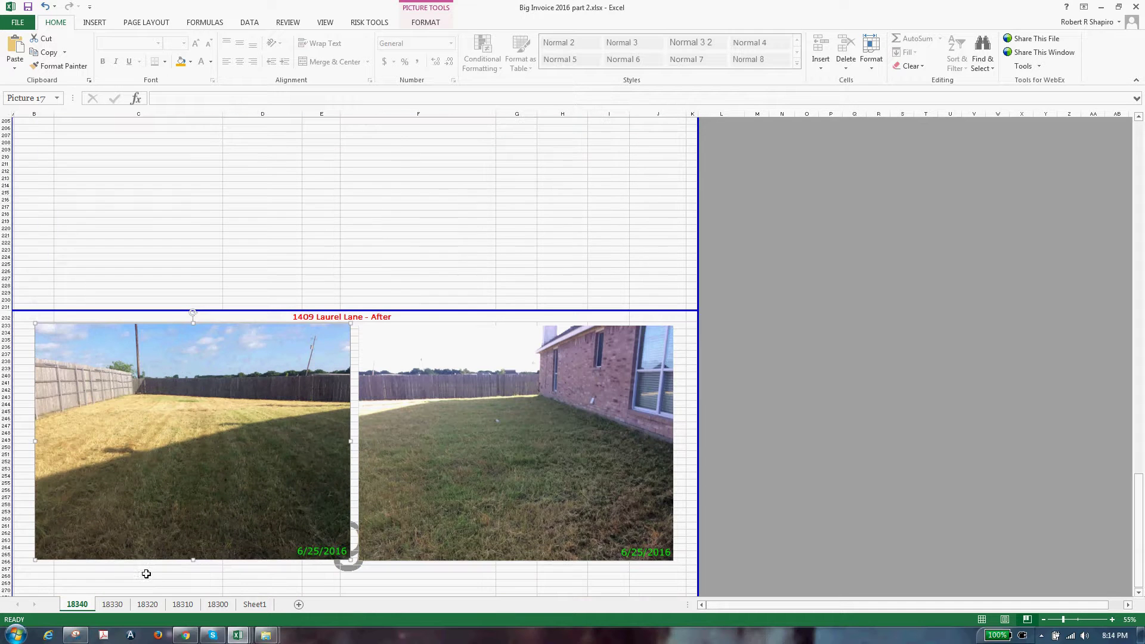
pyautogui.scroll(6, 368, 547)
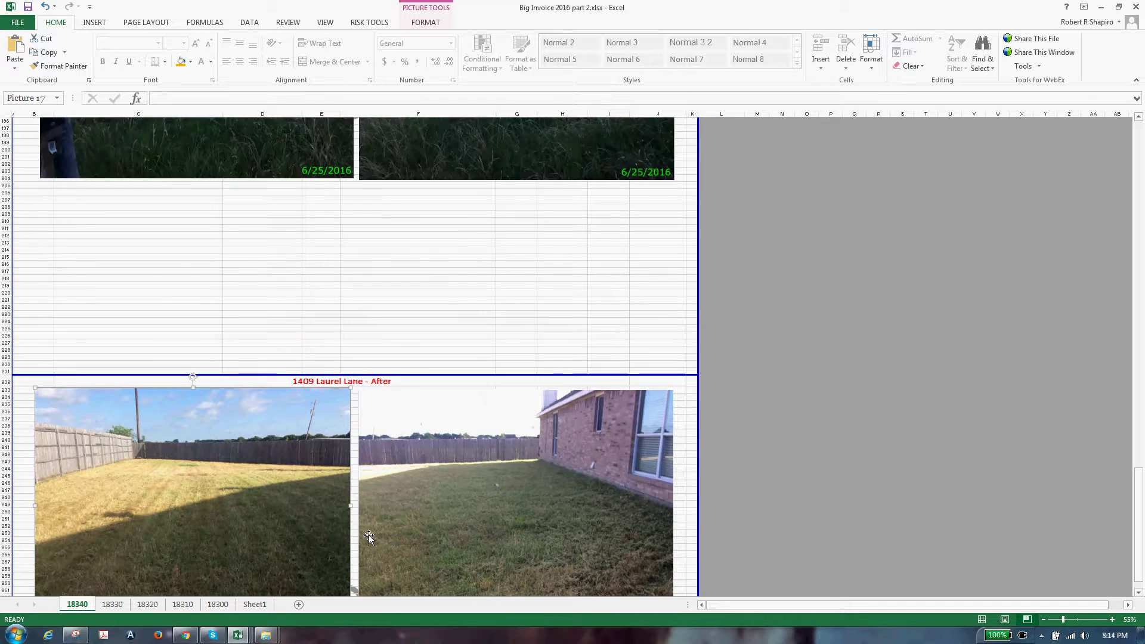
pyautogui.scroll(-7, 367, 547)
# Select all four photos on sheet 18340
pyautogui.click(438, 486)
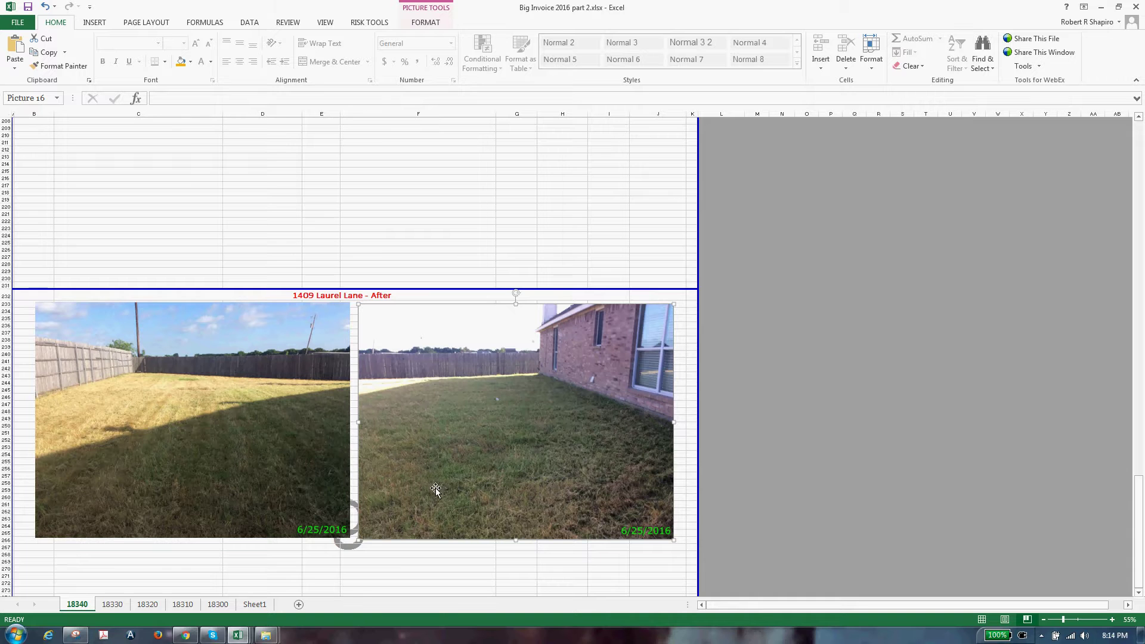
pyautogui.hotkey('ctrl', 'a')
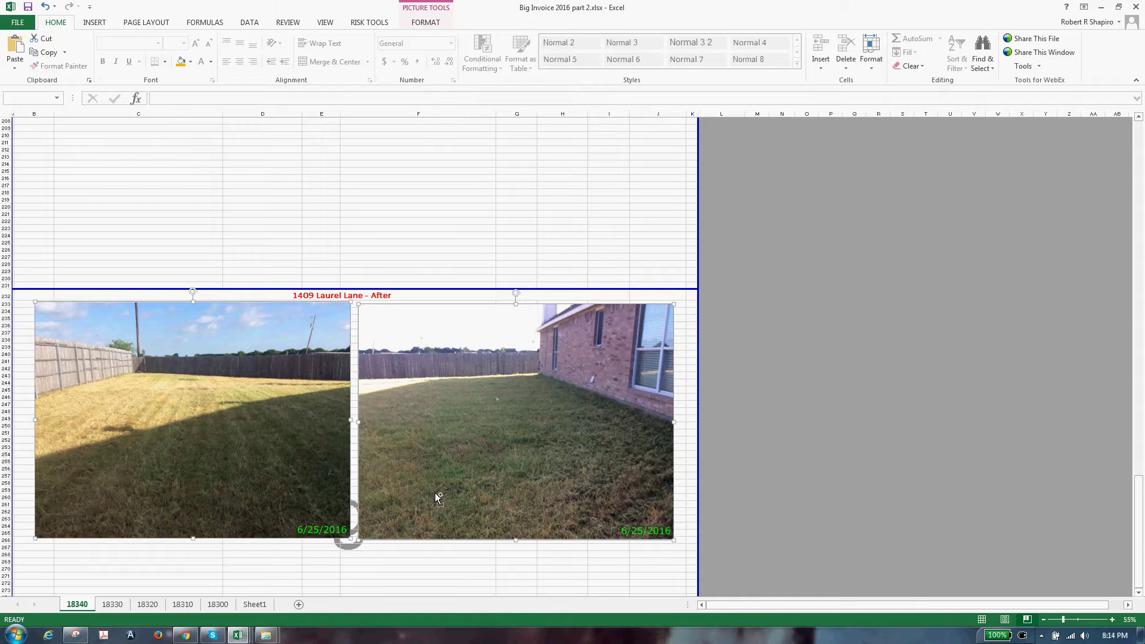
pyautogui.scroll(7, 447, 507)
# Apply a black frame picture style to all four lawn photos
pyautogui.scroll(6, 320, 408)
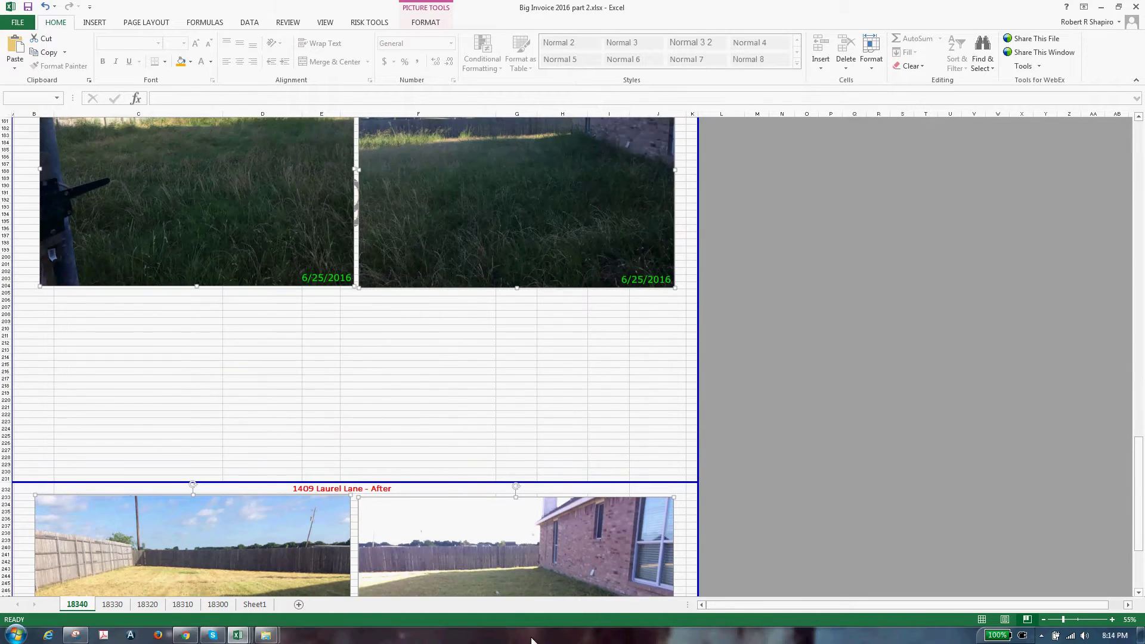
pyautogui.click(432, 25)
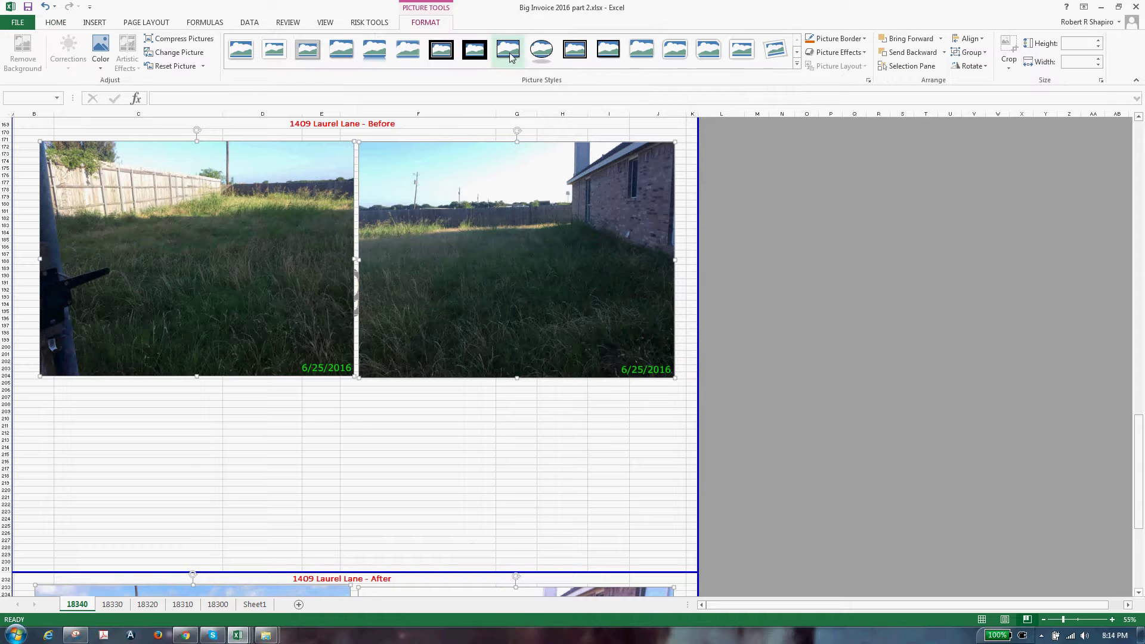
pyautogui.click(518, 483)
pyautogui.scroll(-5, 524, 493)
pyautogui.click(254, 346)
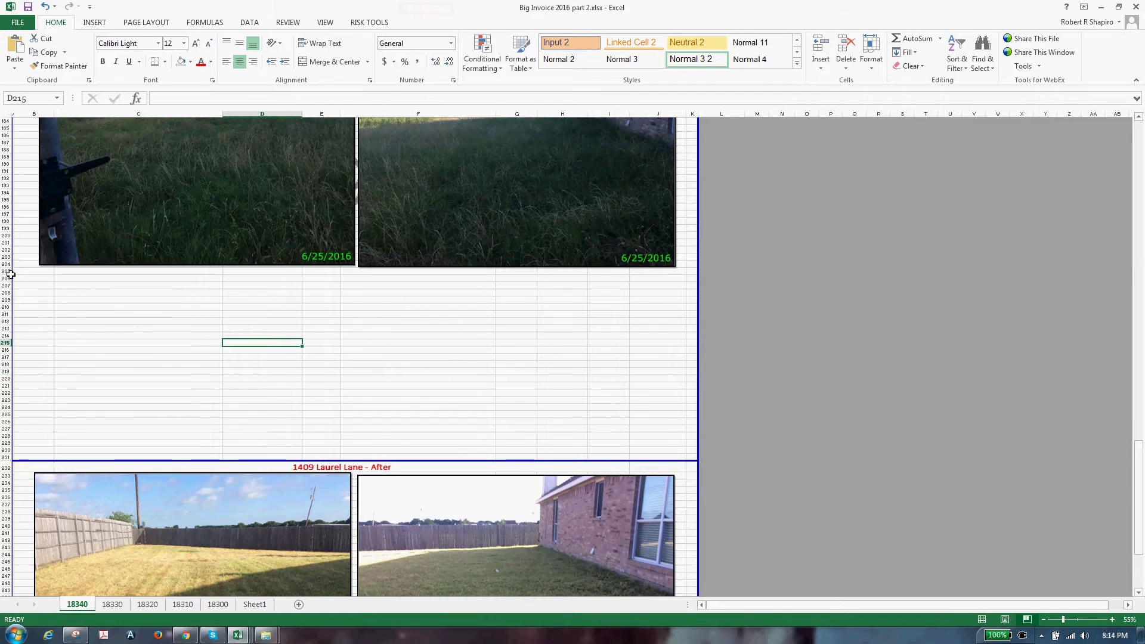
# Delete the empty rows 205–230 between the Before photos and the After heading
pyautogui.moveTo(10, 275); pyautogui.dragTo(11, 451)
pyautogui.rightClick(11, 451)
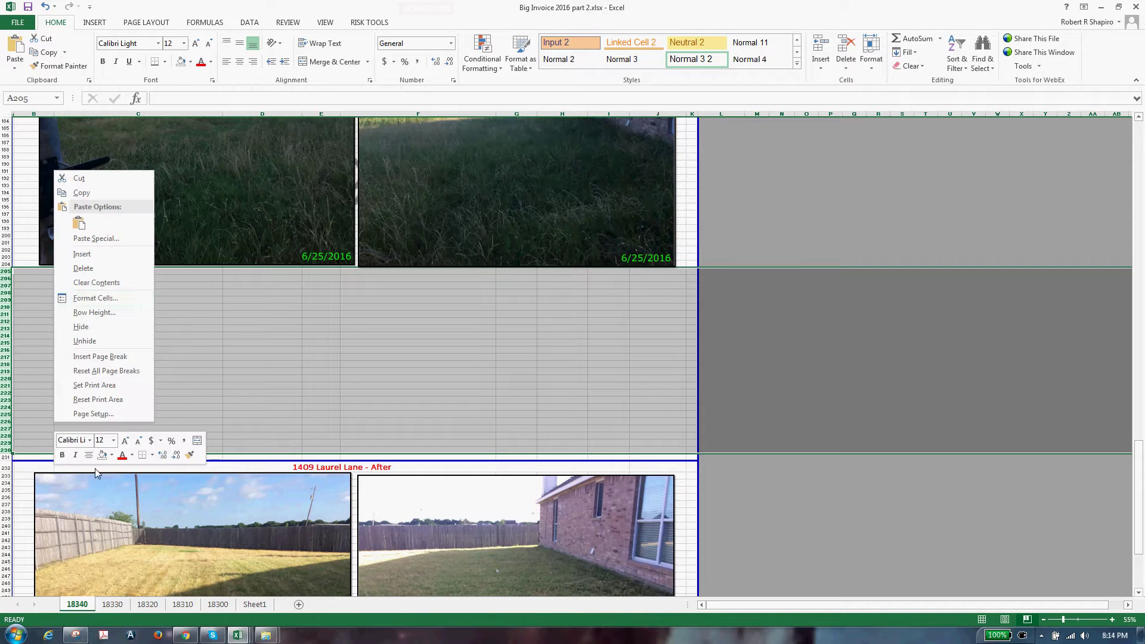
pyautogui.click(83, 268)
pyautogui.scroll(13, 248, 509)
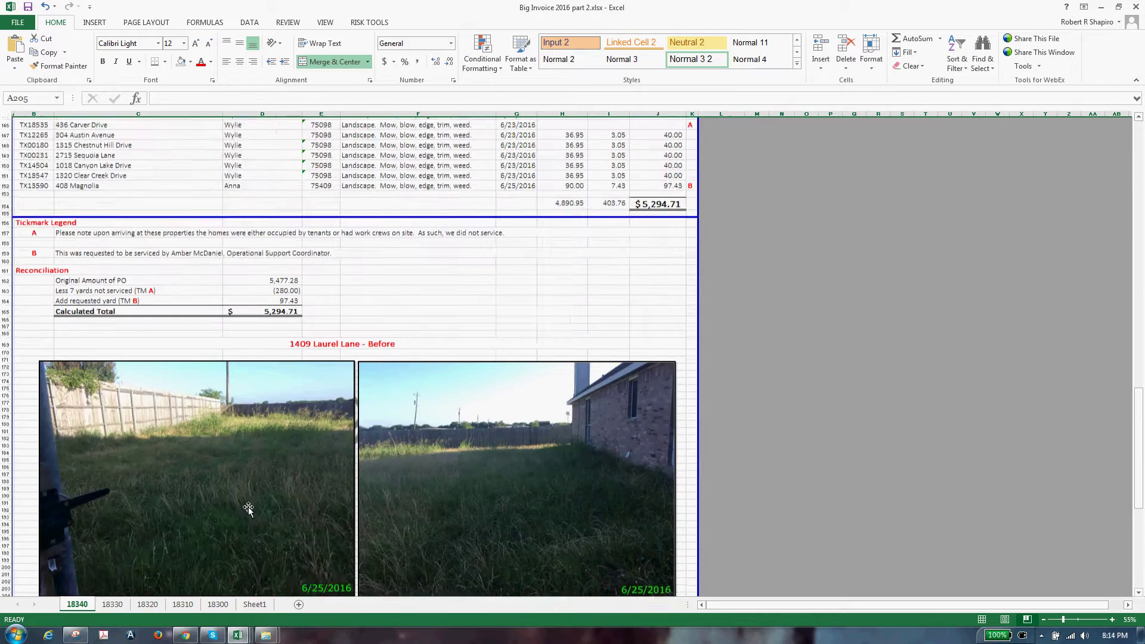
pyautogui.scroll(4, 248, 508)
pyautogui.click(77, 314)
pyautogui.doubleClick(95, 315)
pyautogui.hotkey('shift', 'Left')
pyautogui.hotkey('shift', 'Left')
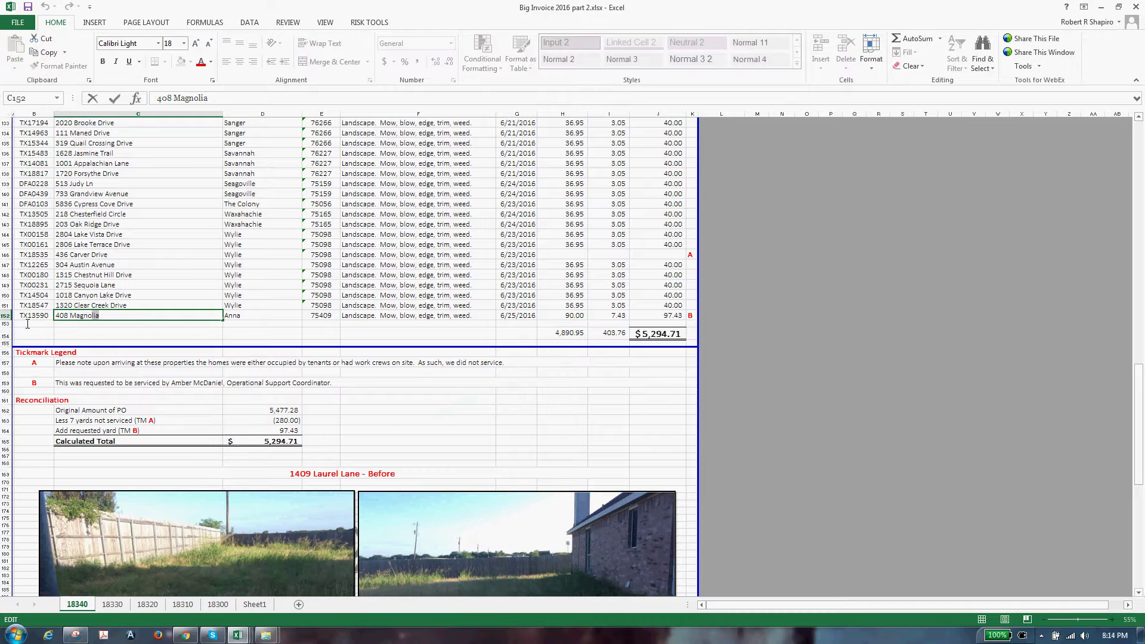
pyautogui.doubleClick(299, 475)
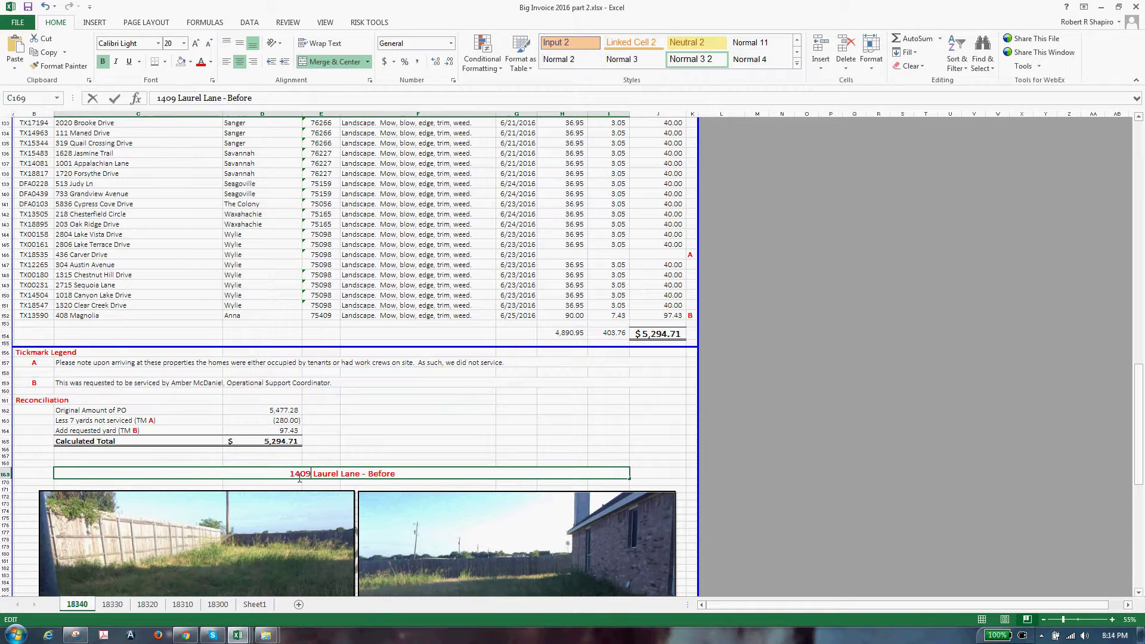
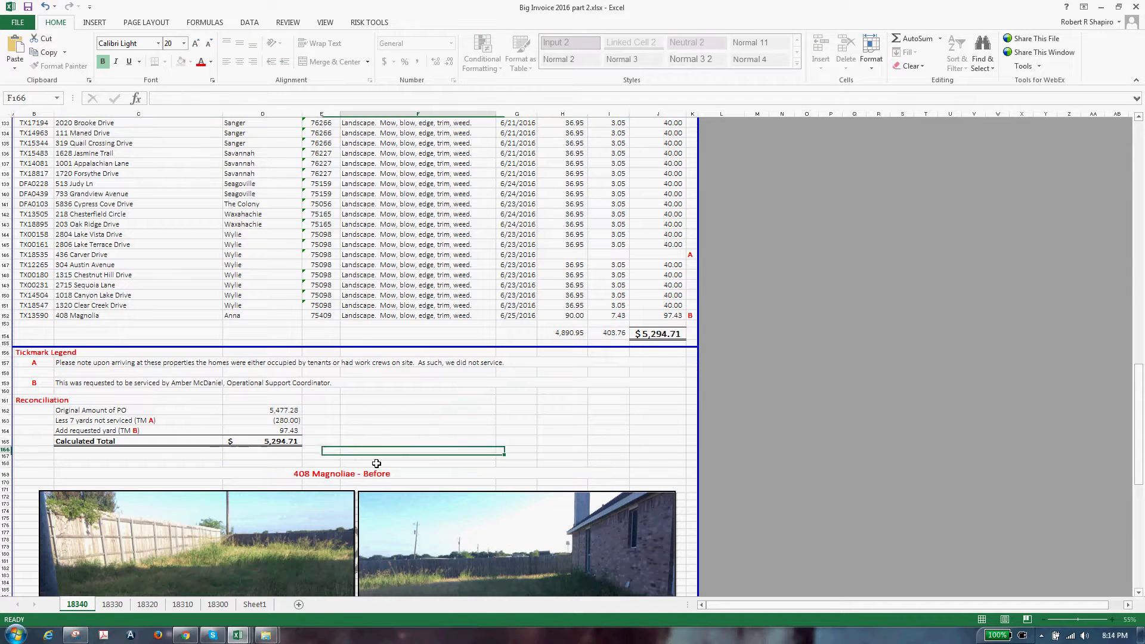
pyautogui.press('Delete')
pyautogui.press('Return')
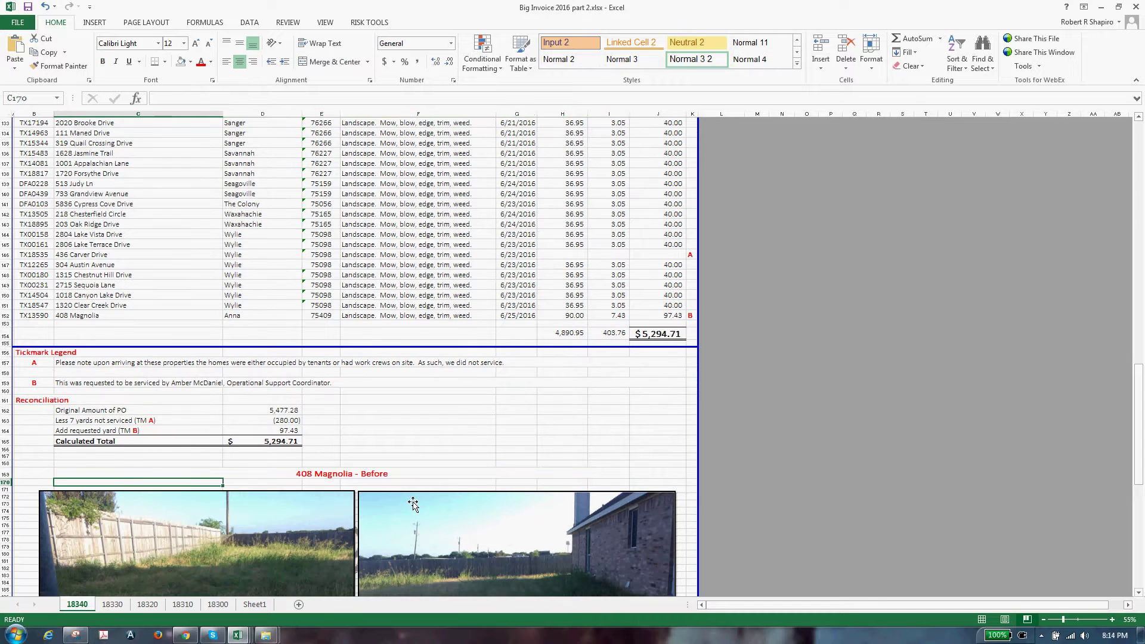
pyautogui.scroll(-10, 378, 472)
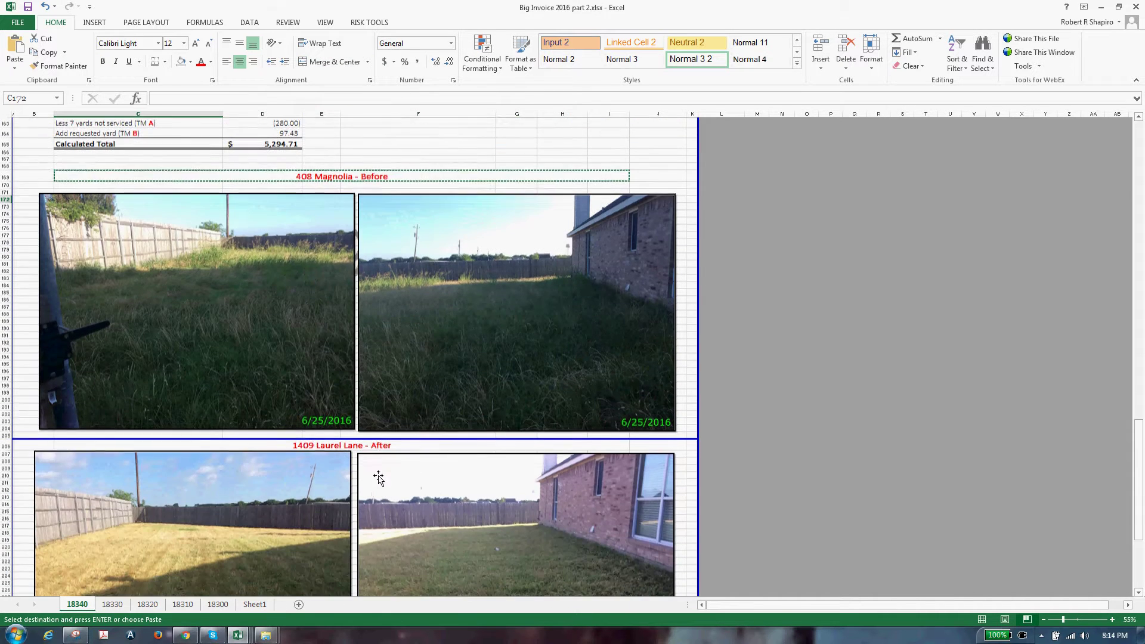
pyautogui.click(373, 449)
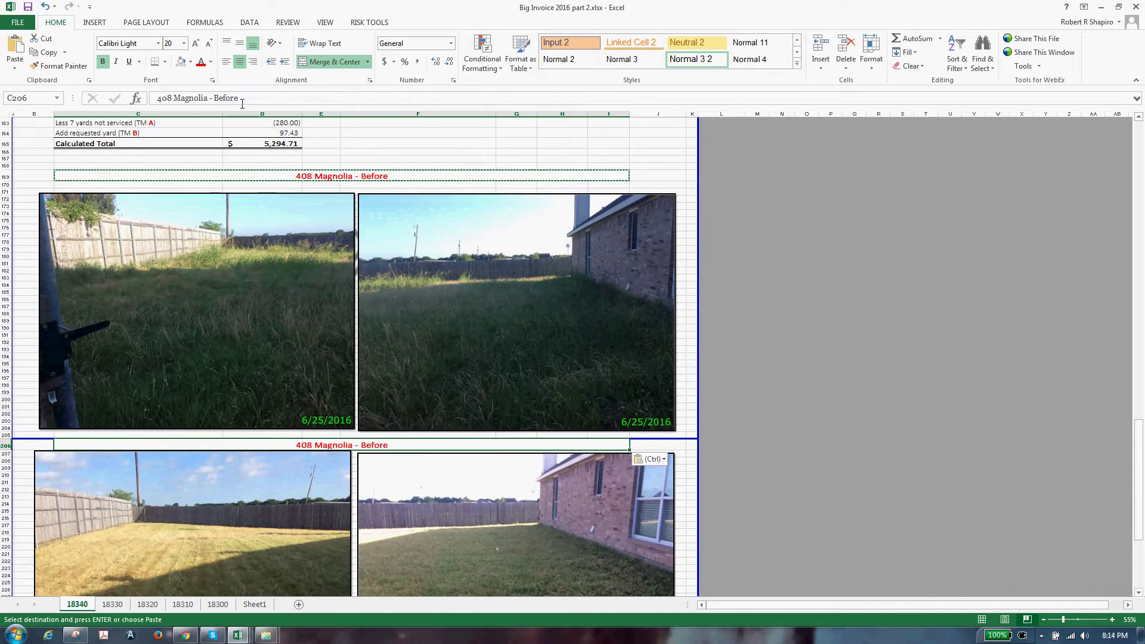
pyautogui.doubleClick(230, 97)
pyautogui.write('After')
pyautogui.press('Tab')
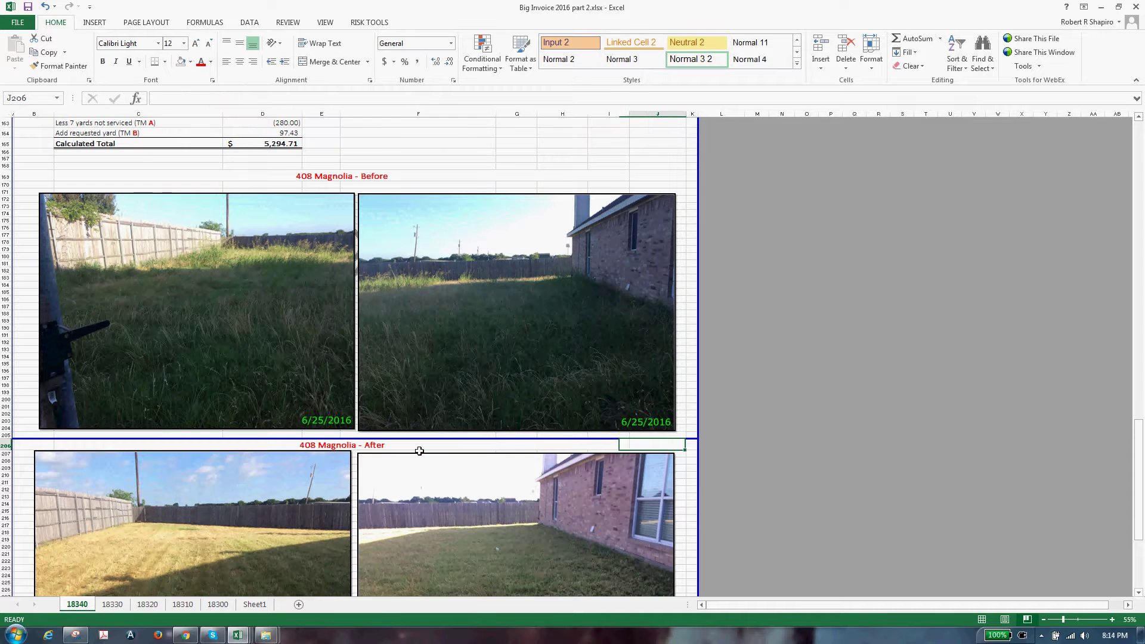
pyautogui.scroll(-5, 718, 506)
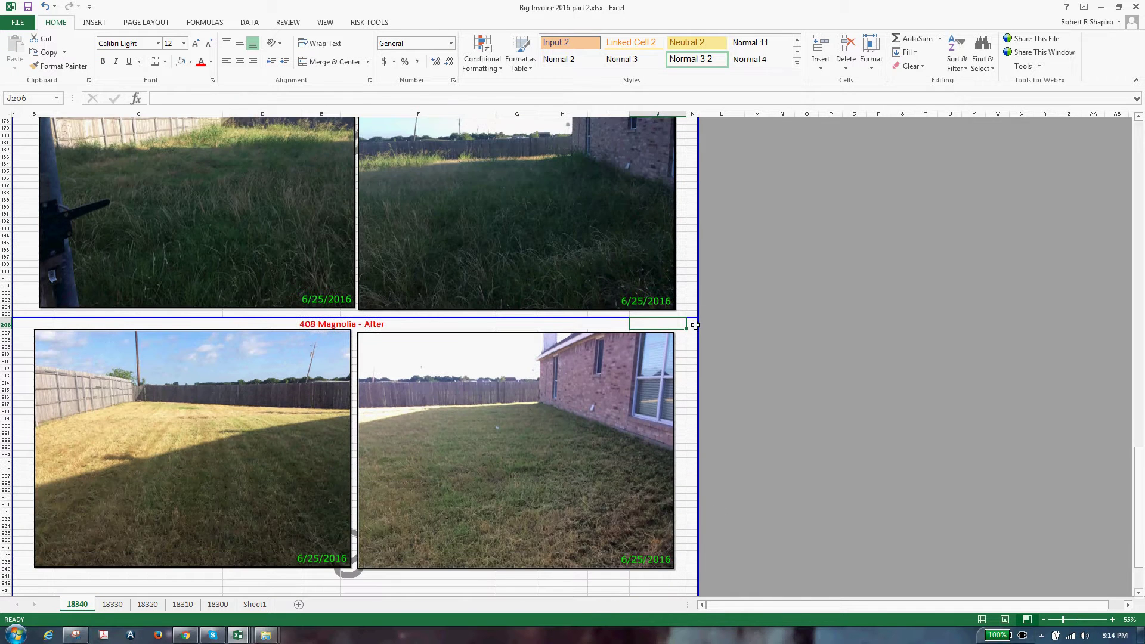
# In Page Break Preview, move the bottom page break up to just below the After photos
pyautogui.scroll(-13, 695, 324)
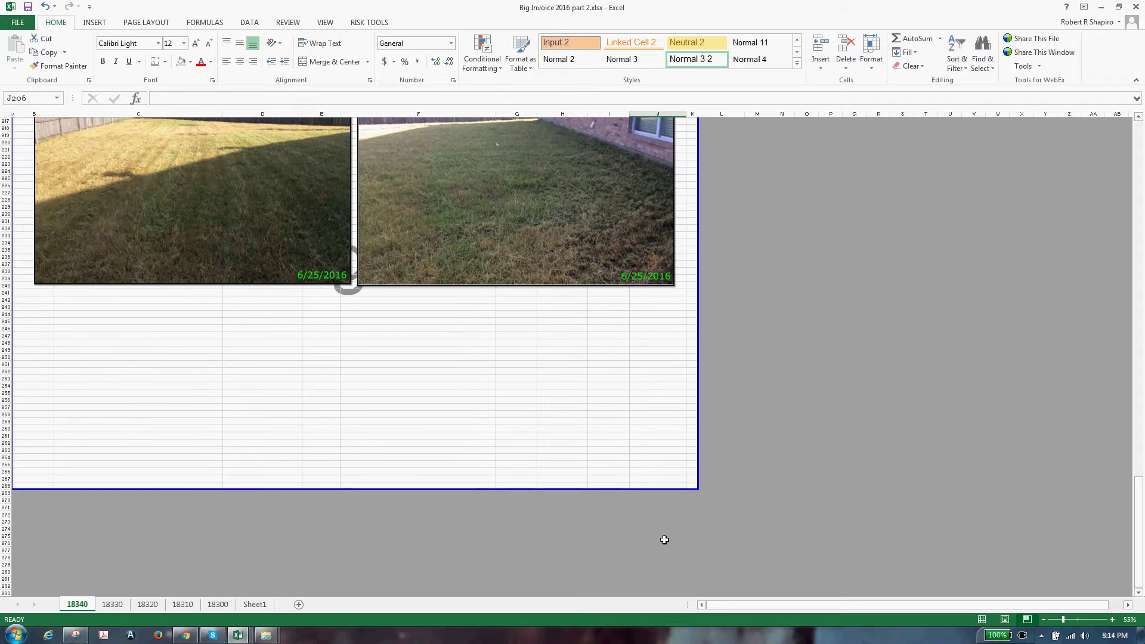
pyautogui.moveTo(657, 498); pyautogui.dragTo(632, 302)
pyautogui.scroll(-7, 652, 583)
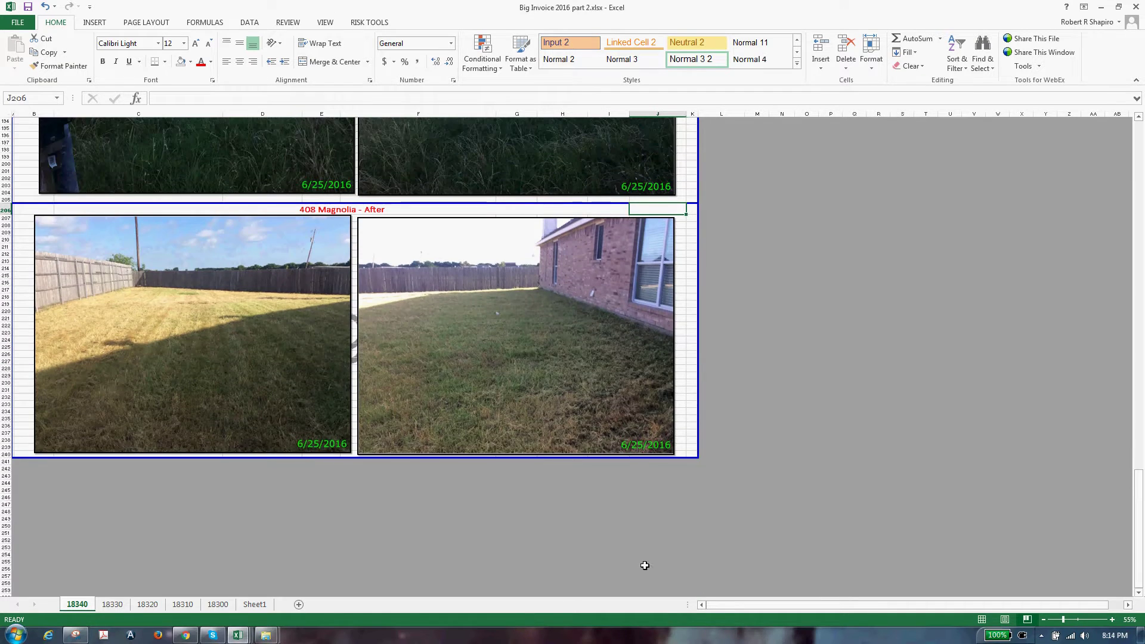
pyautogui.scroll(1, 644, 567)
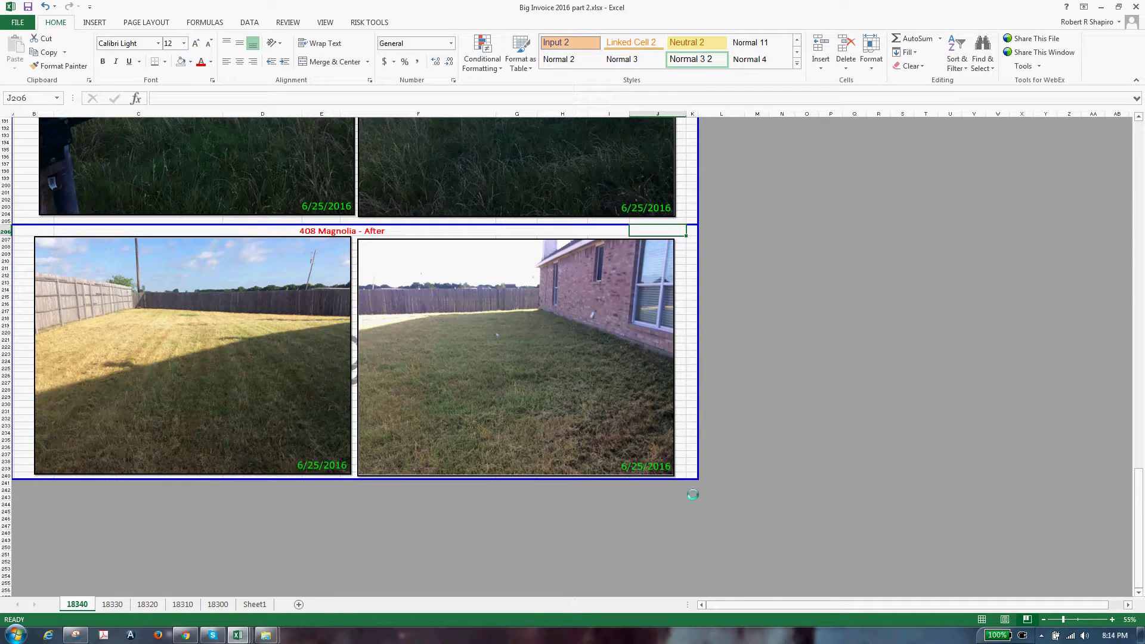
pyautogui.scroll(4, 772, 523)
pyautogui.scroll(10, 773, 522)
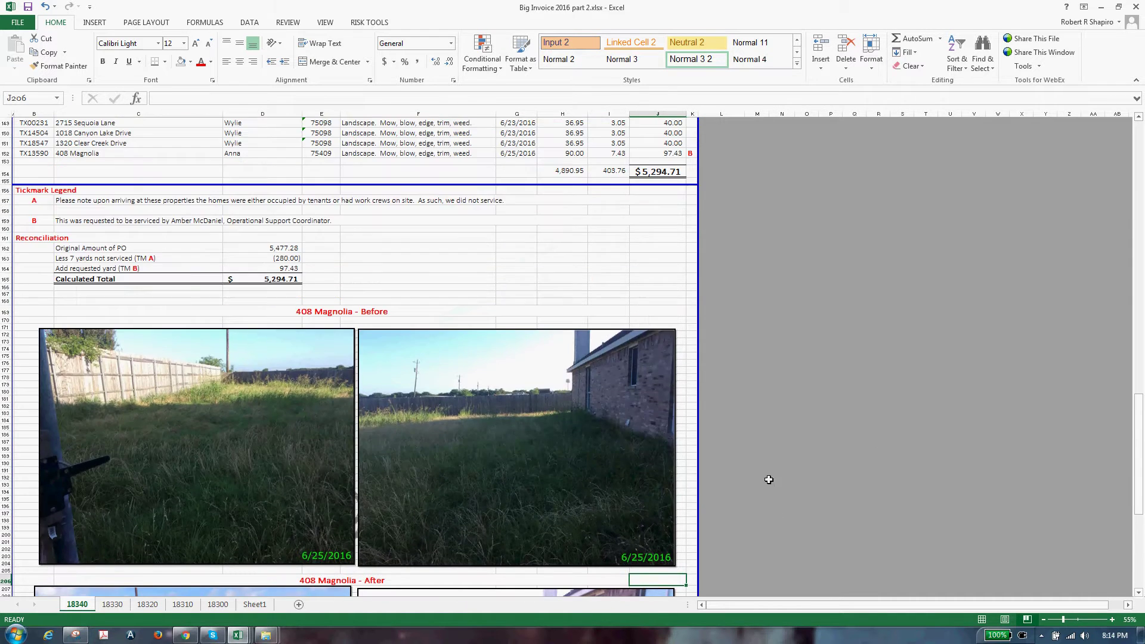
pyautogui.scroll(5, 266, 454)
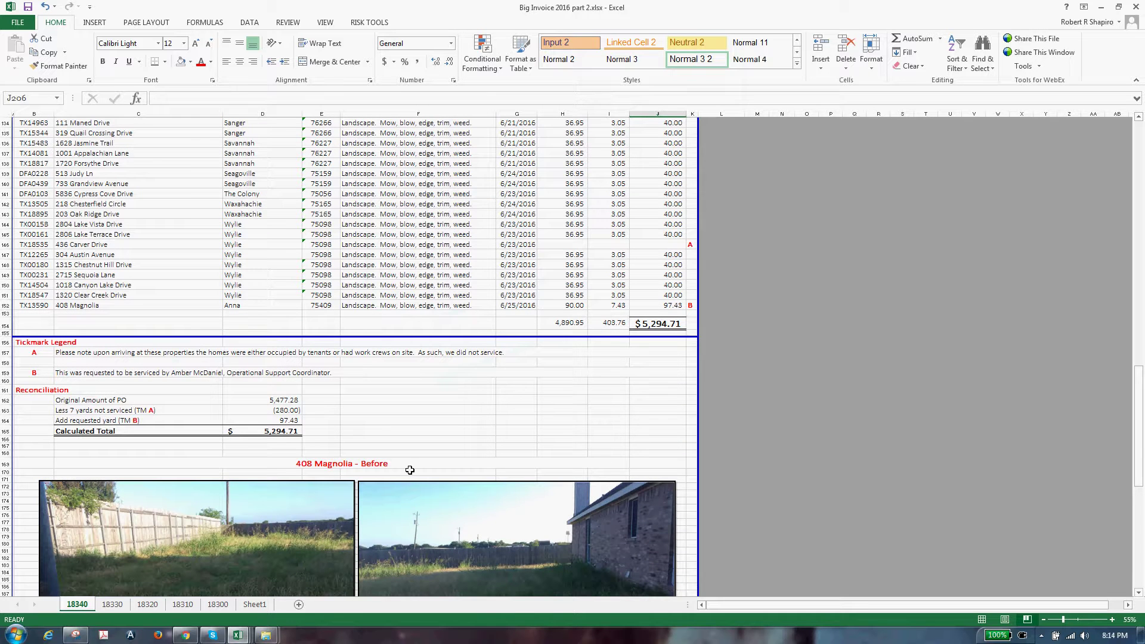
pyautogui.scroll(-4, 393, 463)
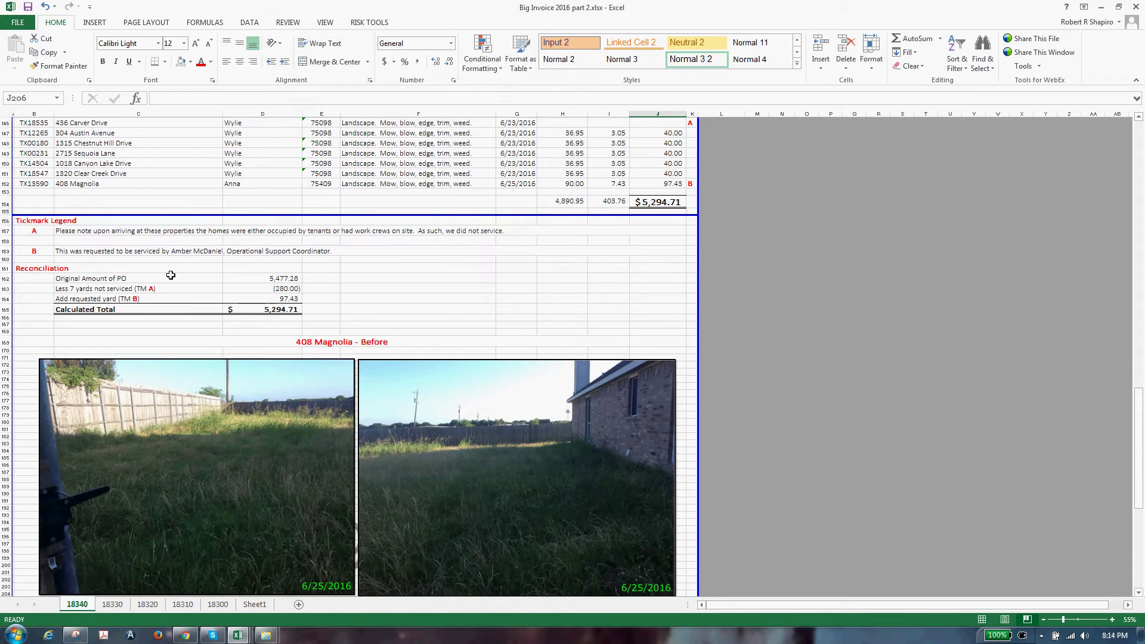
# Append 'Refer to photos below.' to the tickmark B note in C159
pyautogui.click(86, 251)
pyautogui.press('F2')
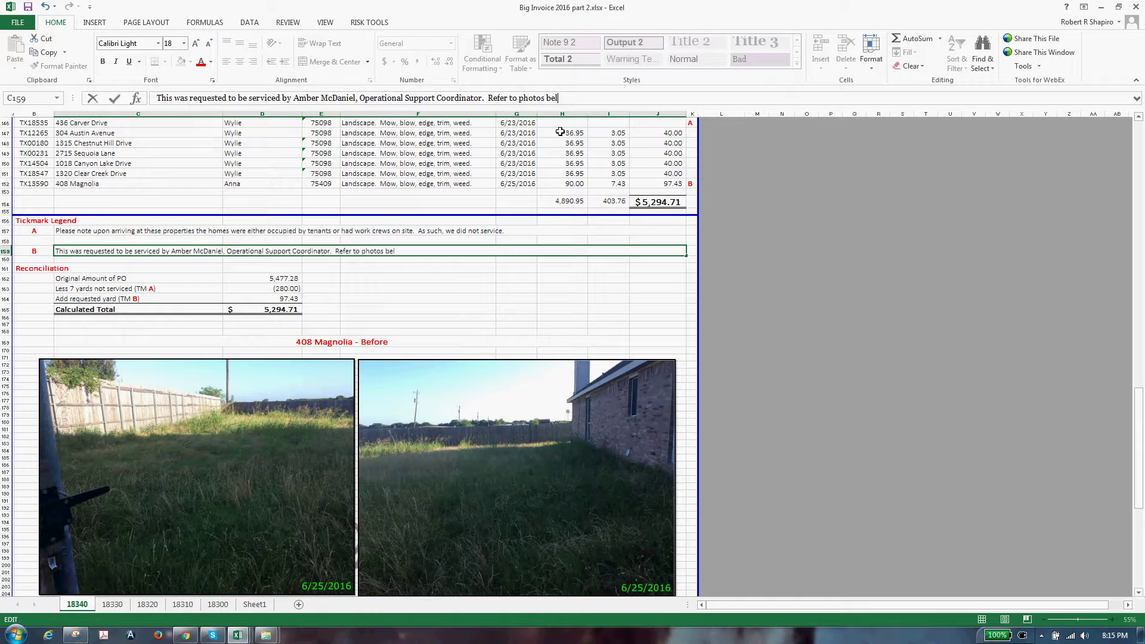
pyautogui.press('Tab')
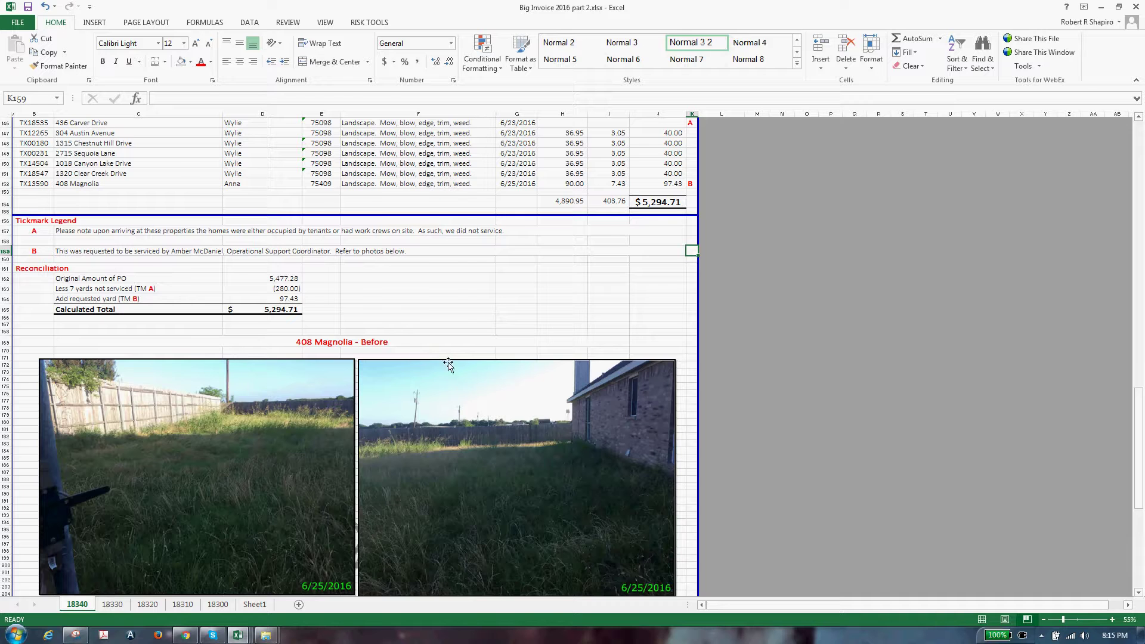
pyautogui.scroll(5, 417, 406)
pyautogui.moveTo(238, 634)
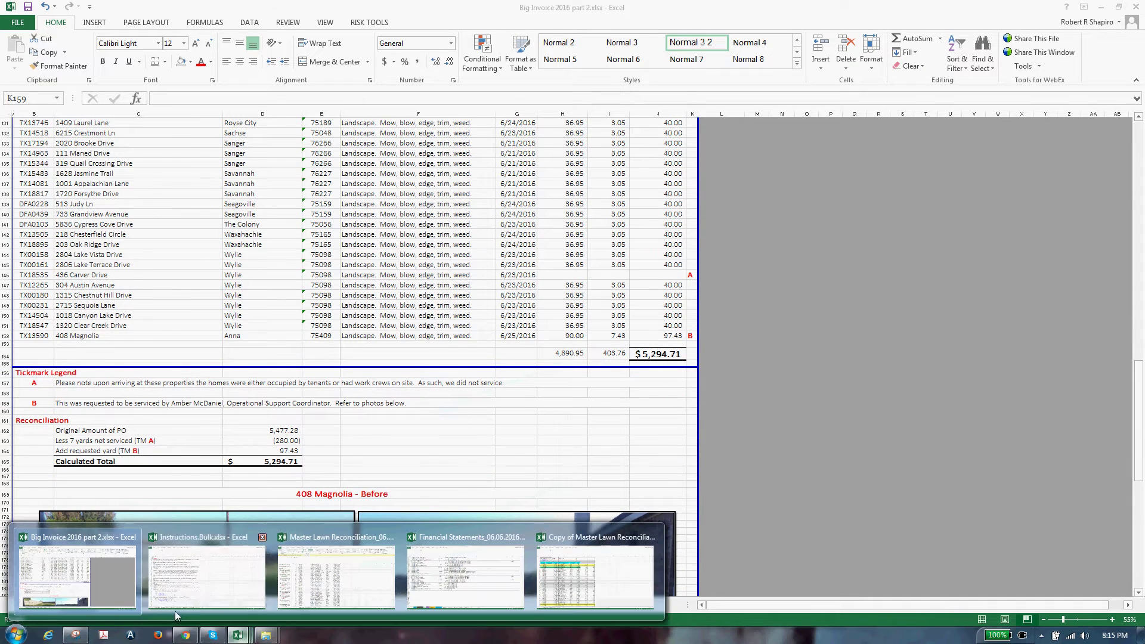
pyautogui.click(206, 590)
pyautogui.click(117, 268)
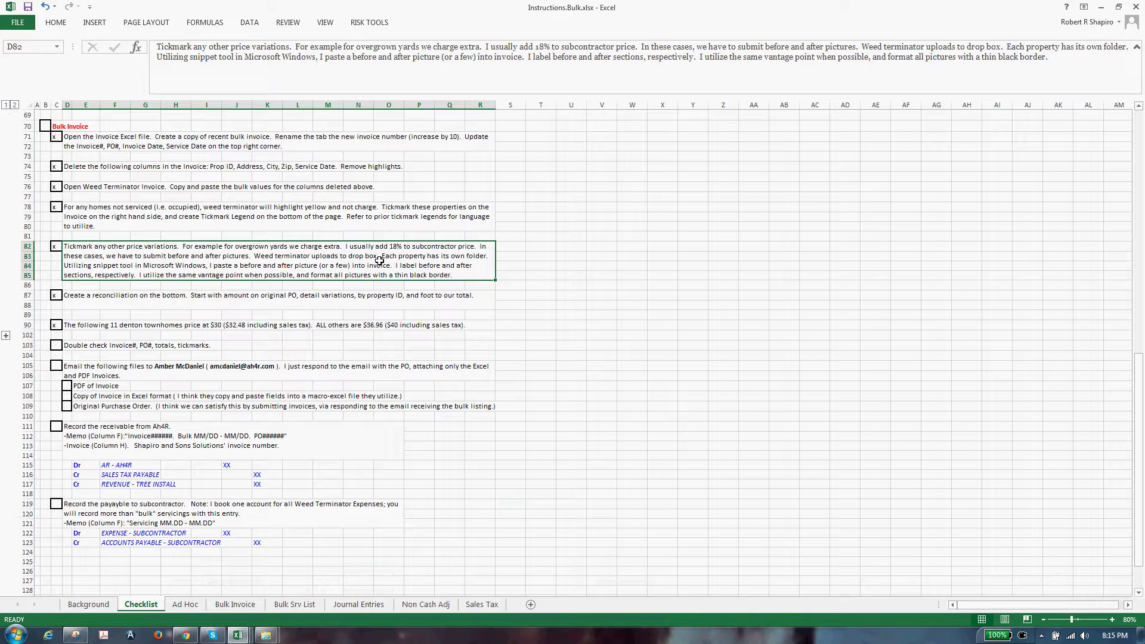
pyautogui.click(91, 347)
pyautogui.hotkey('alt', 'Tab')
pyautogui.scroll(15, 154, 525)
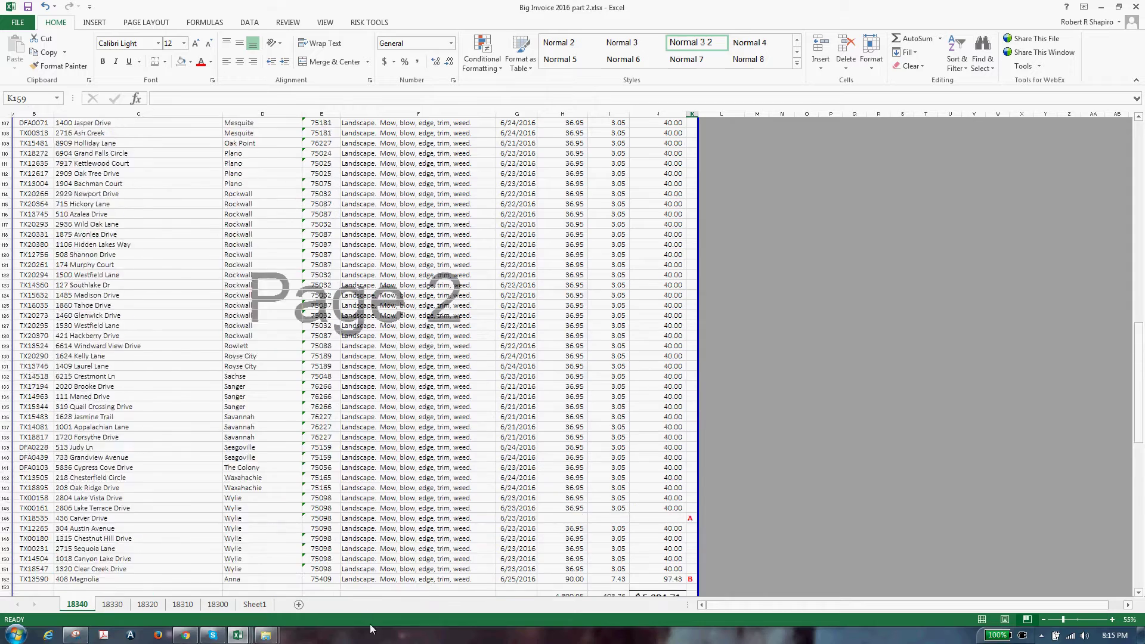
pyautogui.scroll(15, 592, 559)
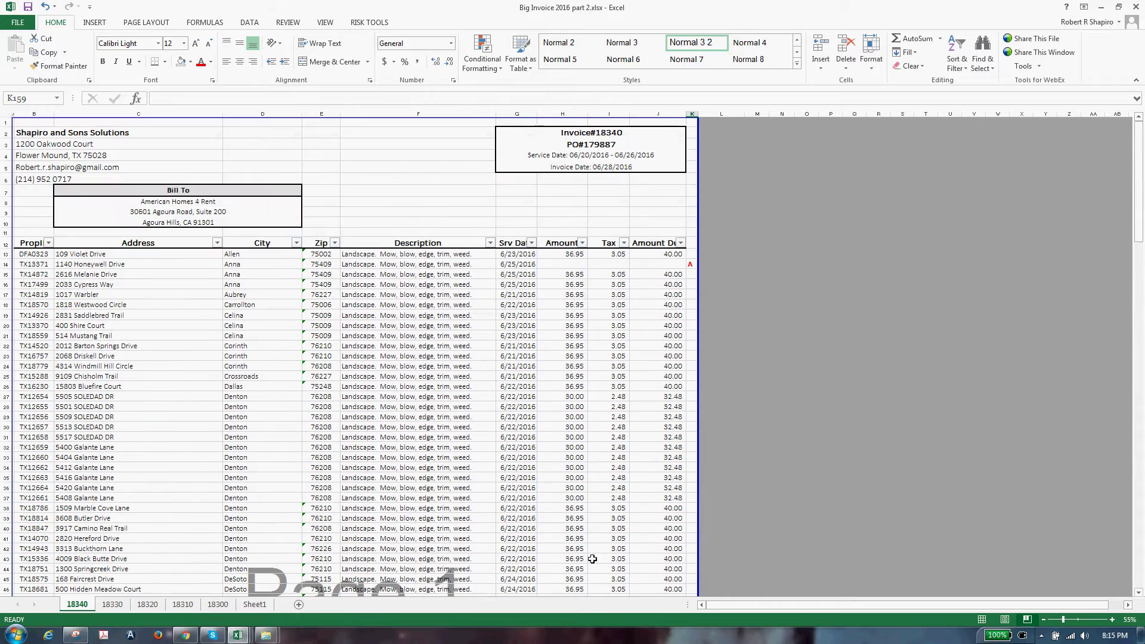
pyautogui.click(191, 636)
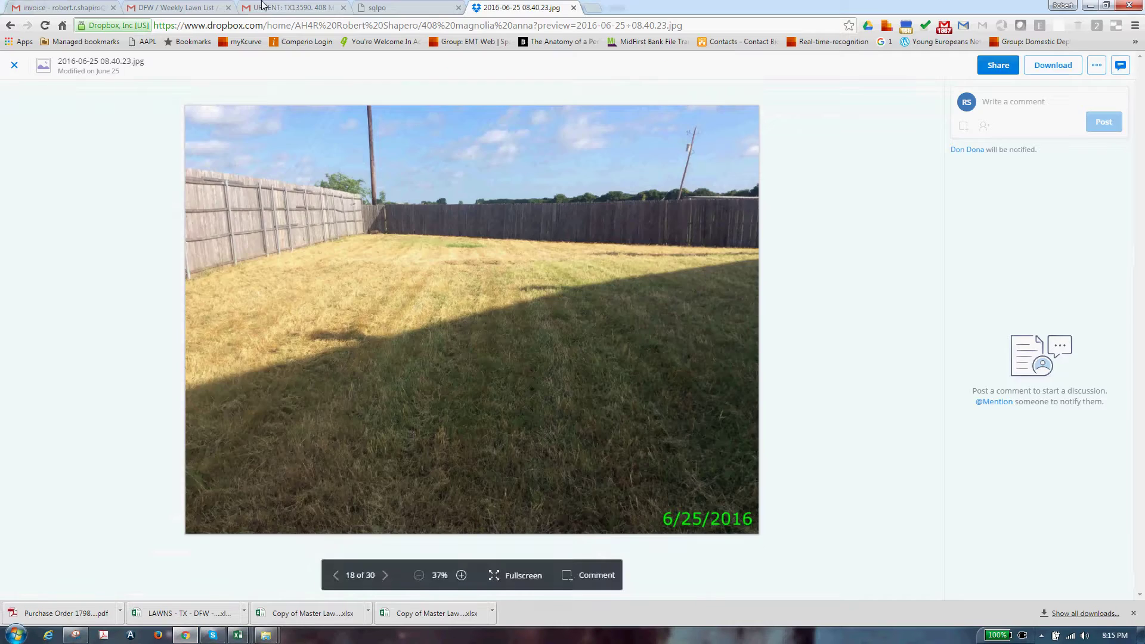
pyautogui.click(263, 7)
pyautogui.hotkey('ctrl', 'shift', 'Tab')
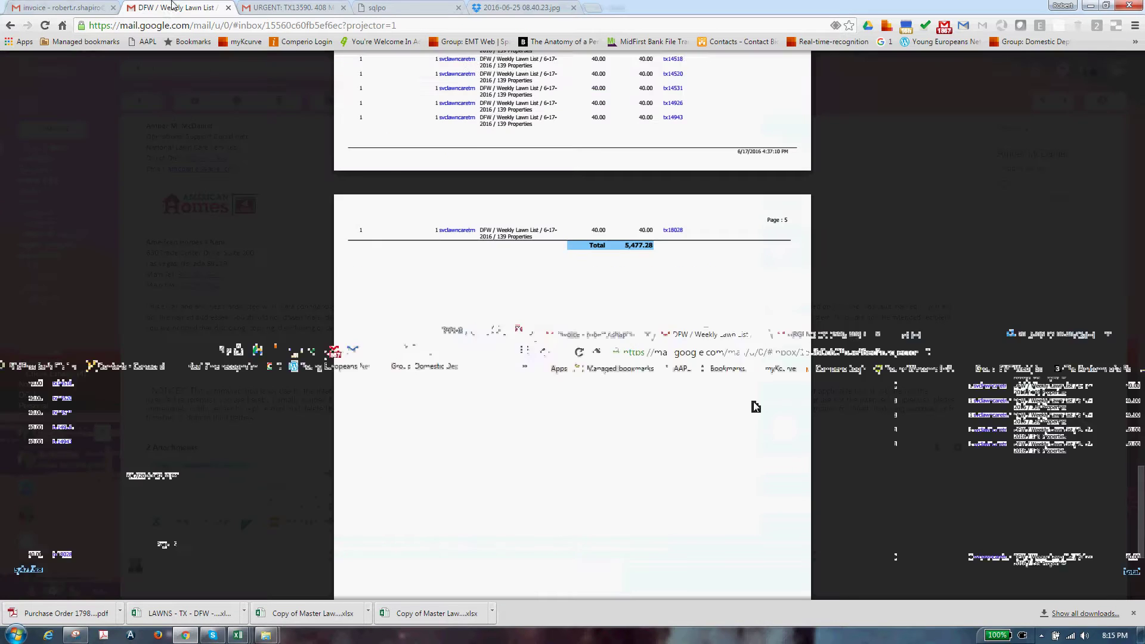
pyautogui.scroll(5, 473, 443)
pyautogui.scroll(1, 483, 428)
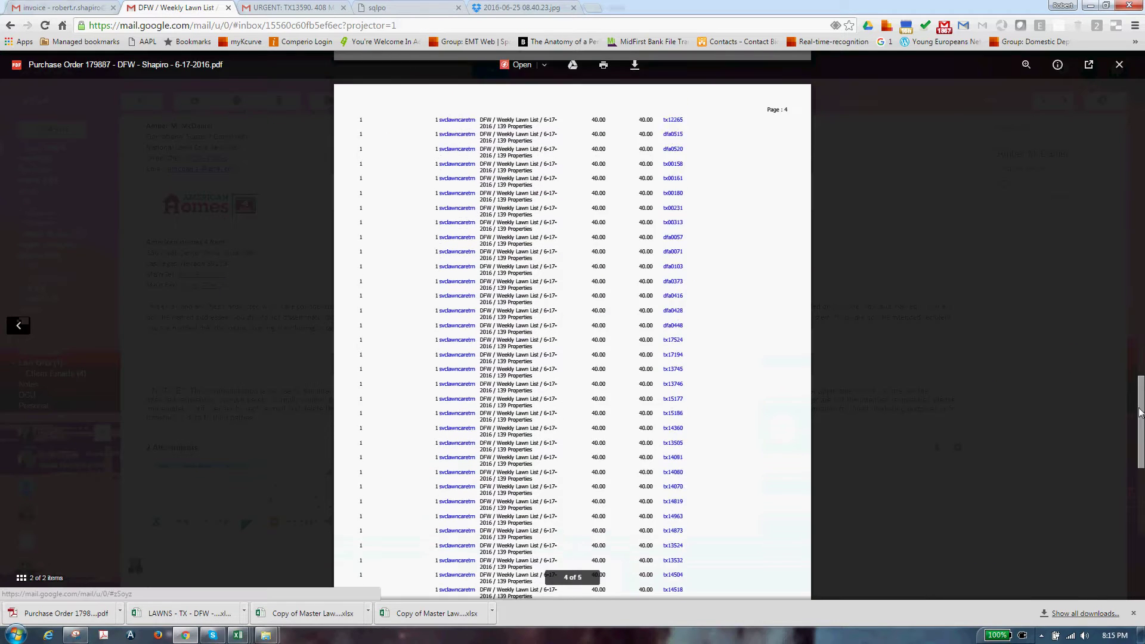
pyautogui.click(1107, 134)
pyautogui.moveTo(337, 482)
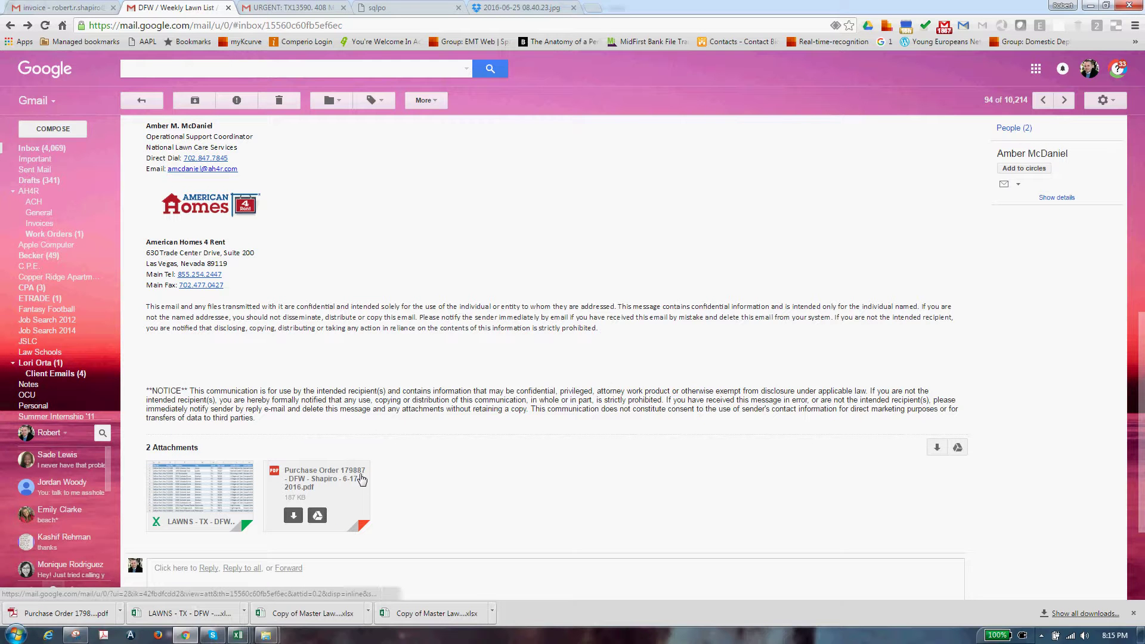
pyautogui.hotkey('alt', 'Tab')
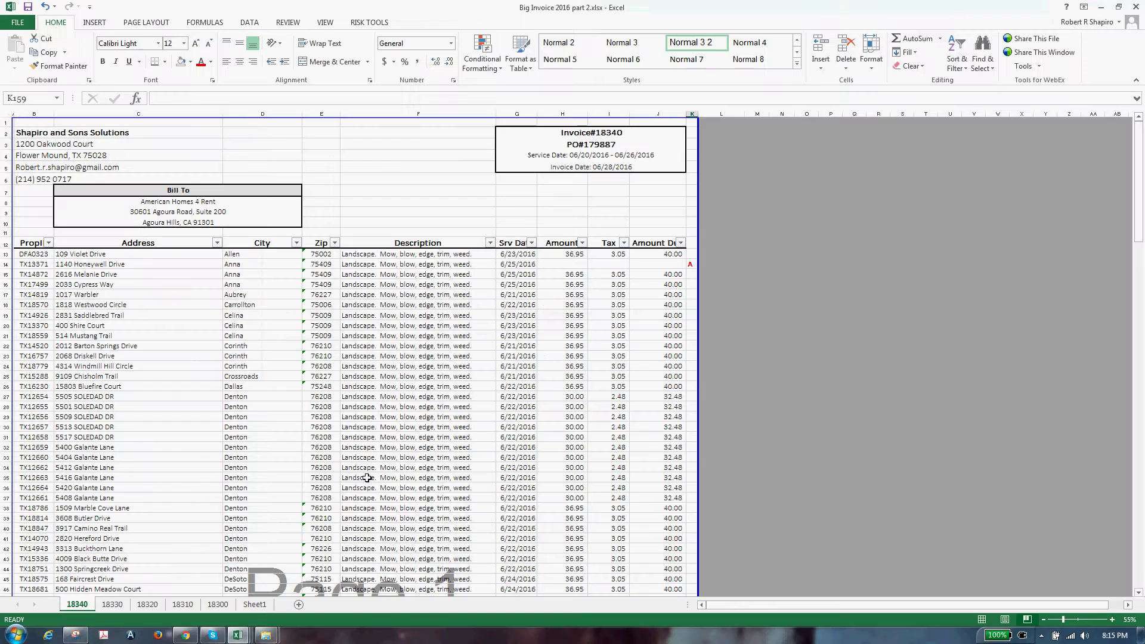
pyautogui.click(1113, 635)
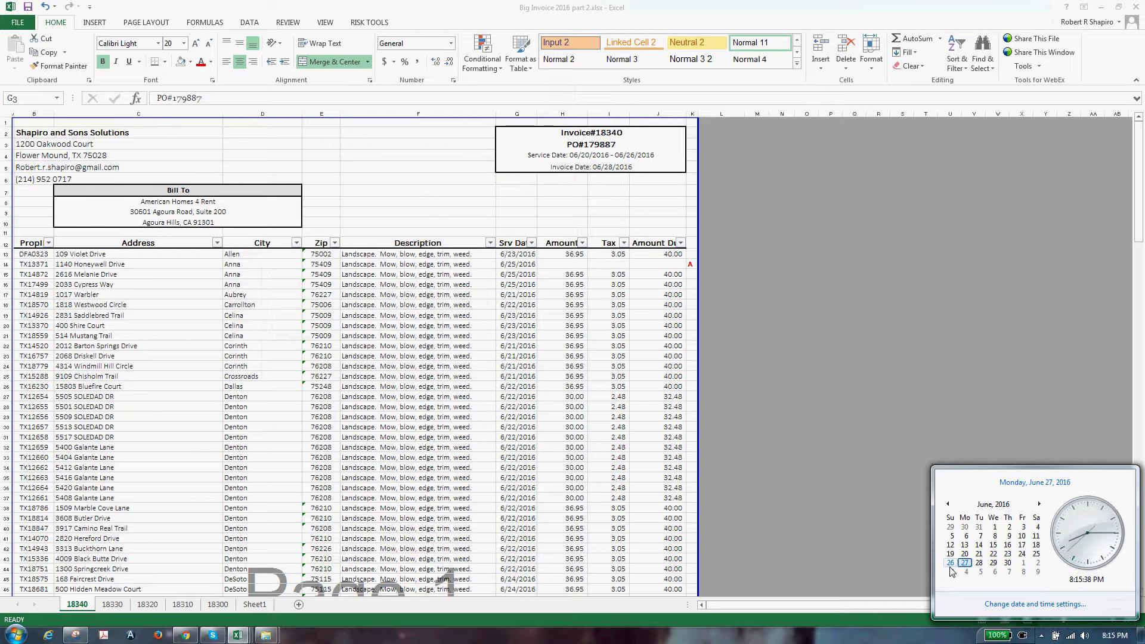
pyautogui.click(534, 512)
pyautogui.click(470, 447)
pyautogui.click(364, 255)
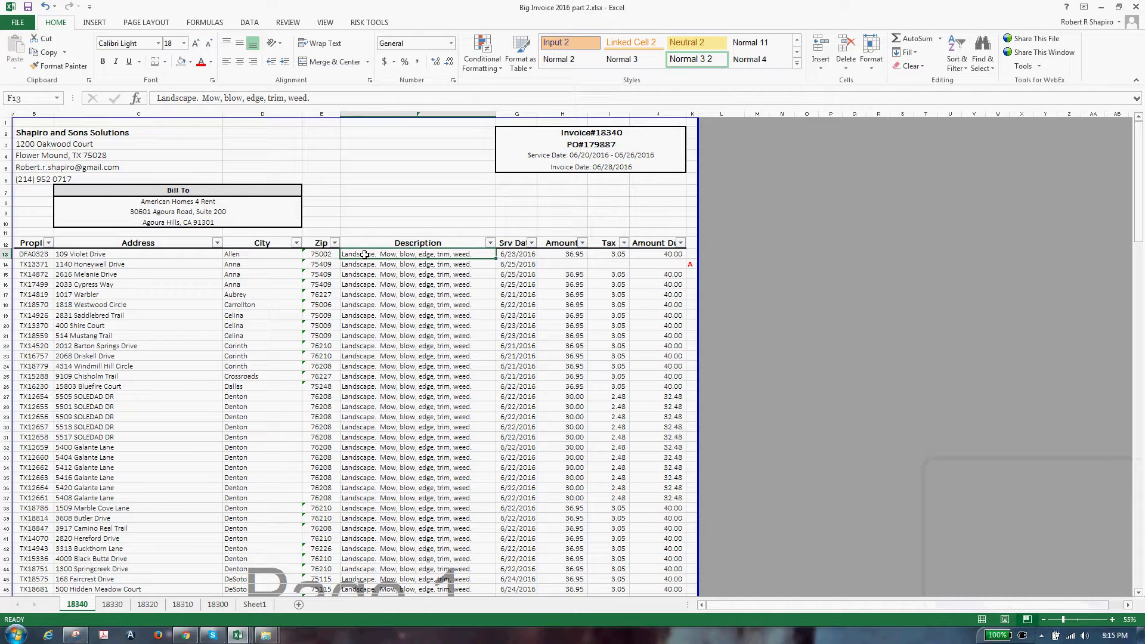
pyautogui.hotkey('ctrl', 'shift', 'Down')
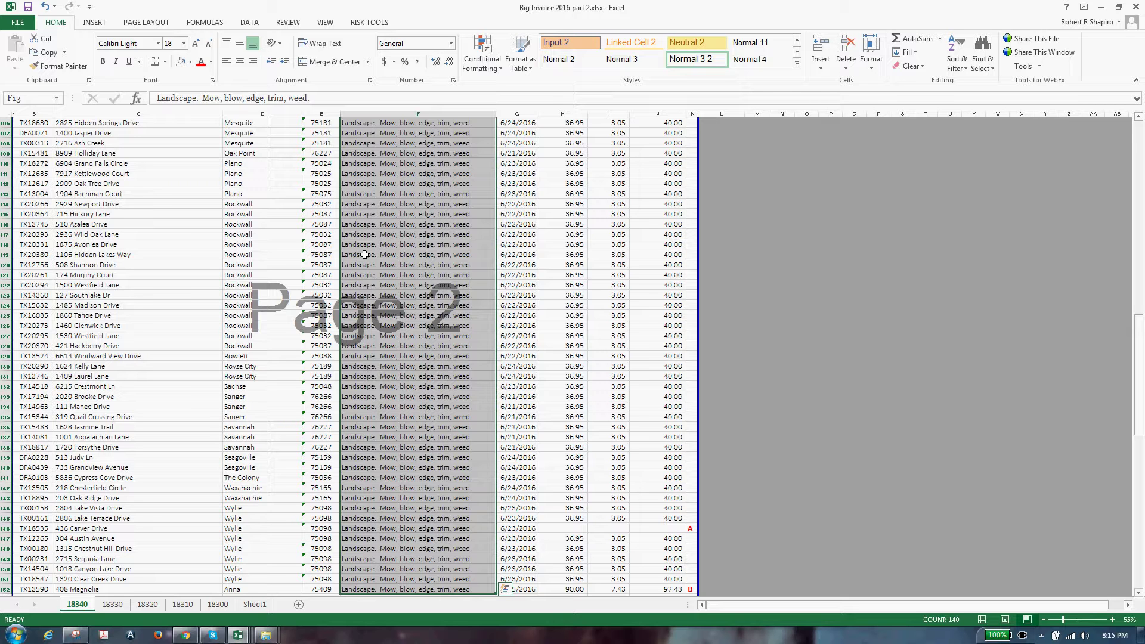
pyautogui.click(699, 368)
pyautogui.scroll(20, 700, 406)
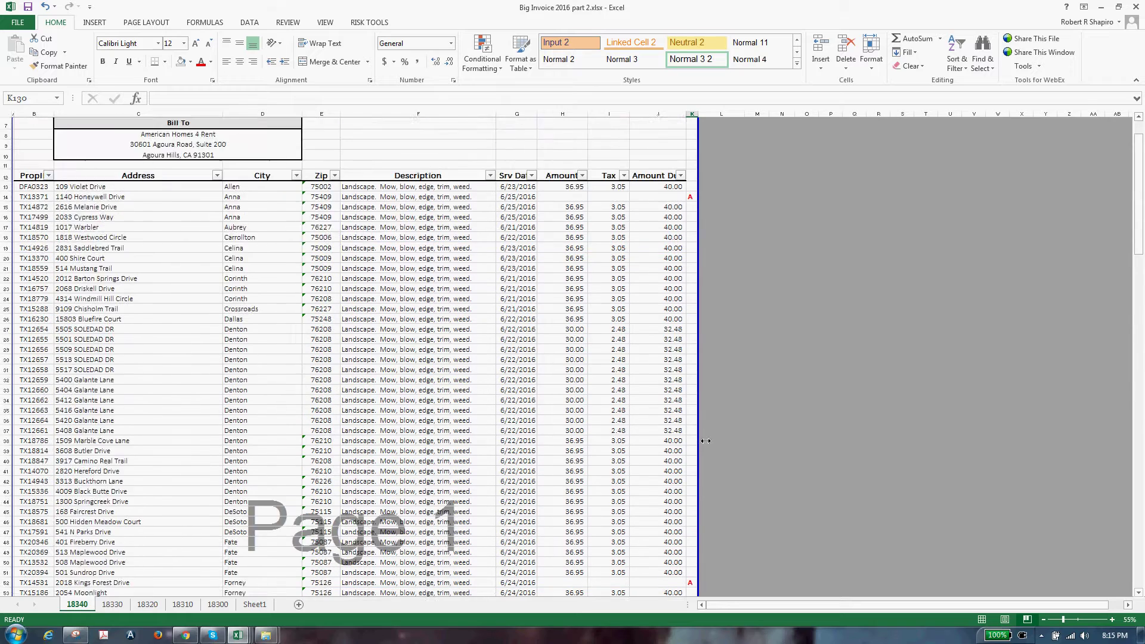
pyautogui.scroll(2, 705, 441)
pyautogui.click(590, 145)
pyautogui.click(582, 243)
pyautogui.click(471, 358)
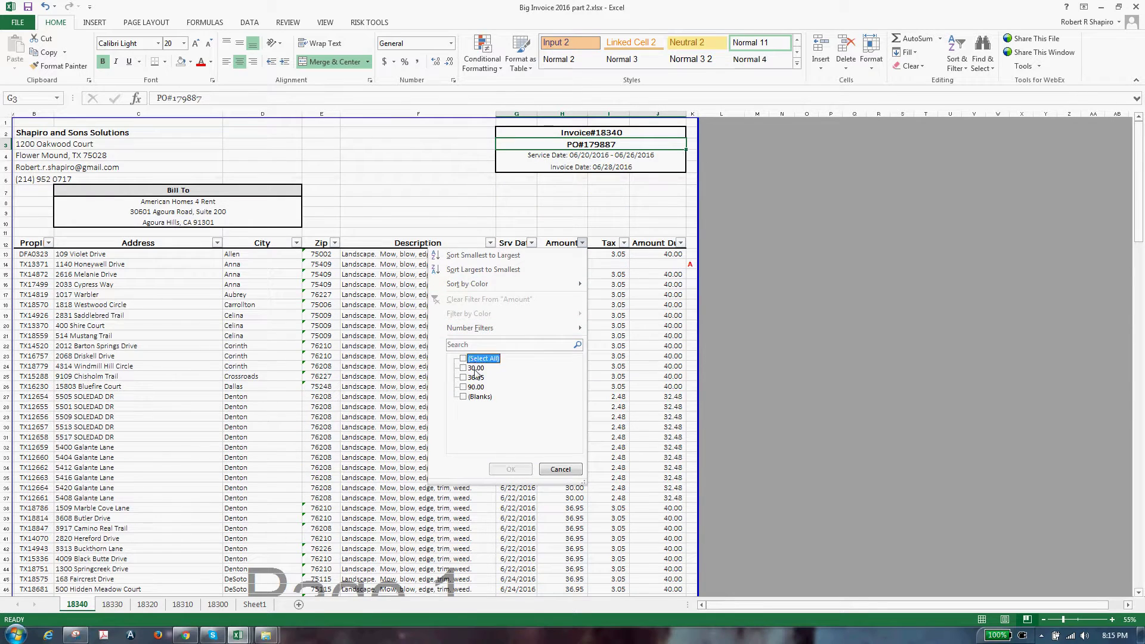
pyautogui.click(464, 397)
pyautogui.click(510, 469)
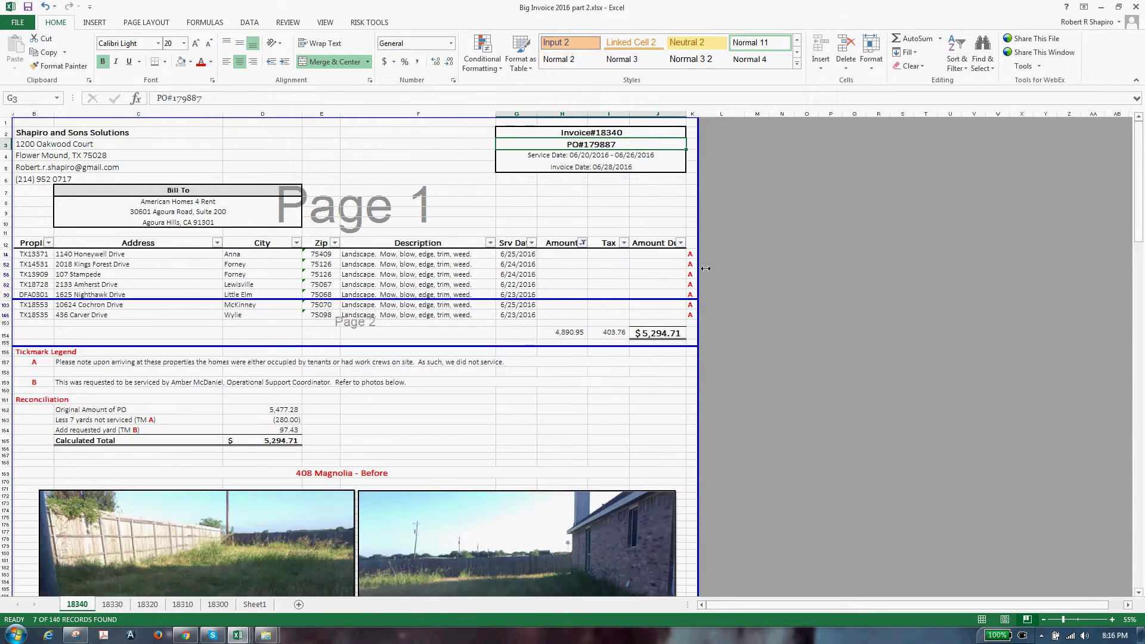
pyautogui.moveTo(691, 254); pyautogui.dragTo(696, 319)
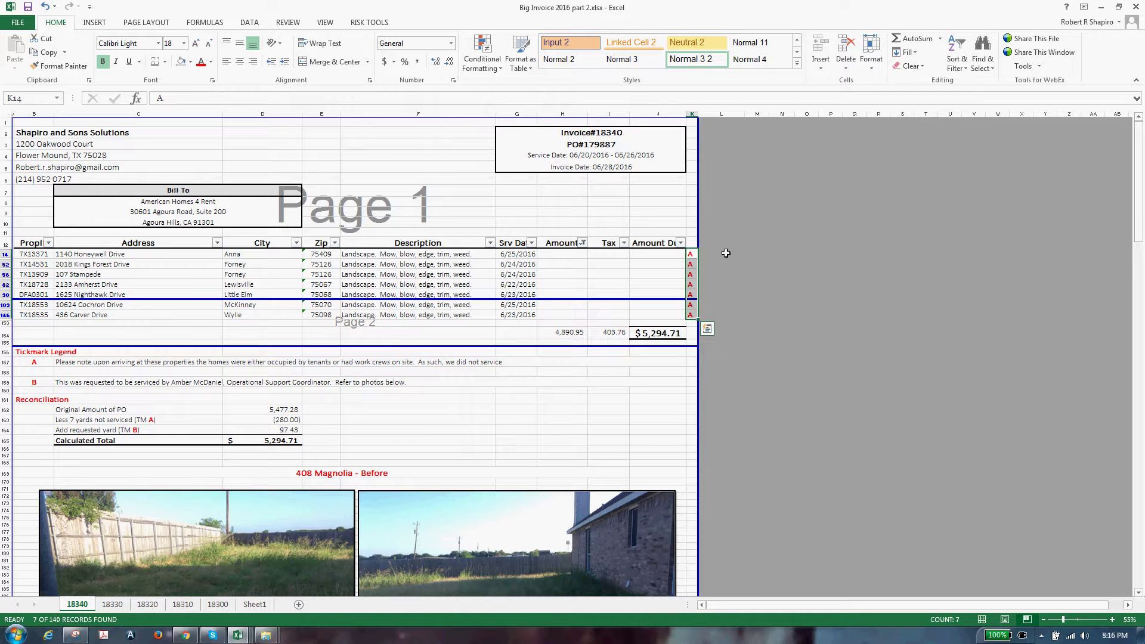
pyautogui.hotkey('alt', 'd')
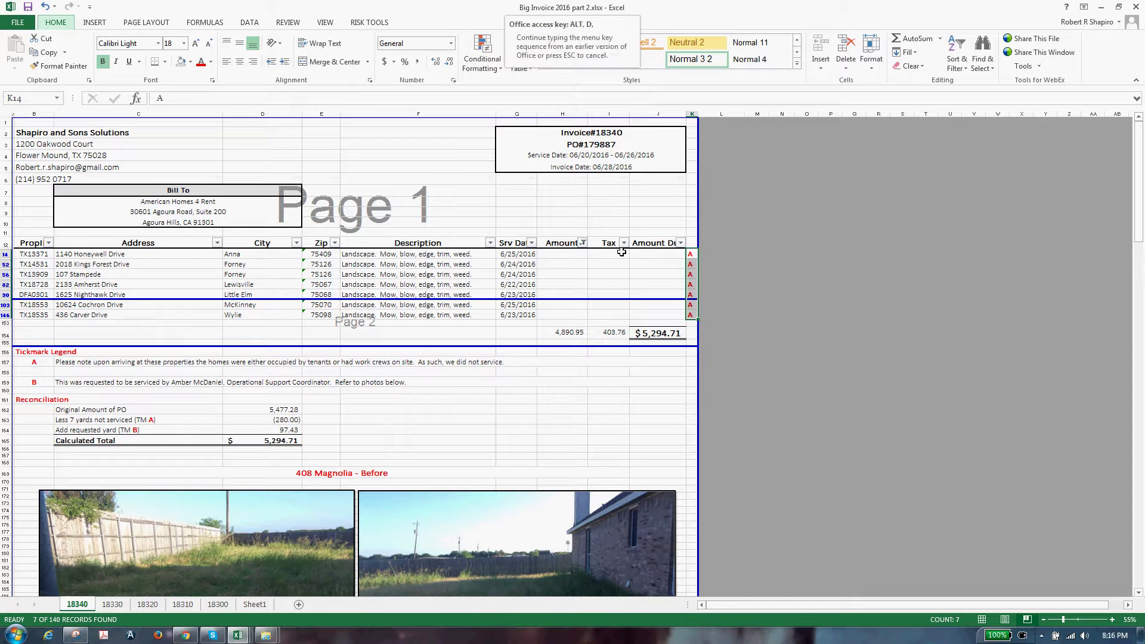
pyautogui.press('f')
pyautogui.press('s')
pyautogui.click(692, 285)
pyautogui.click(691, 266)
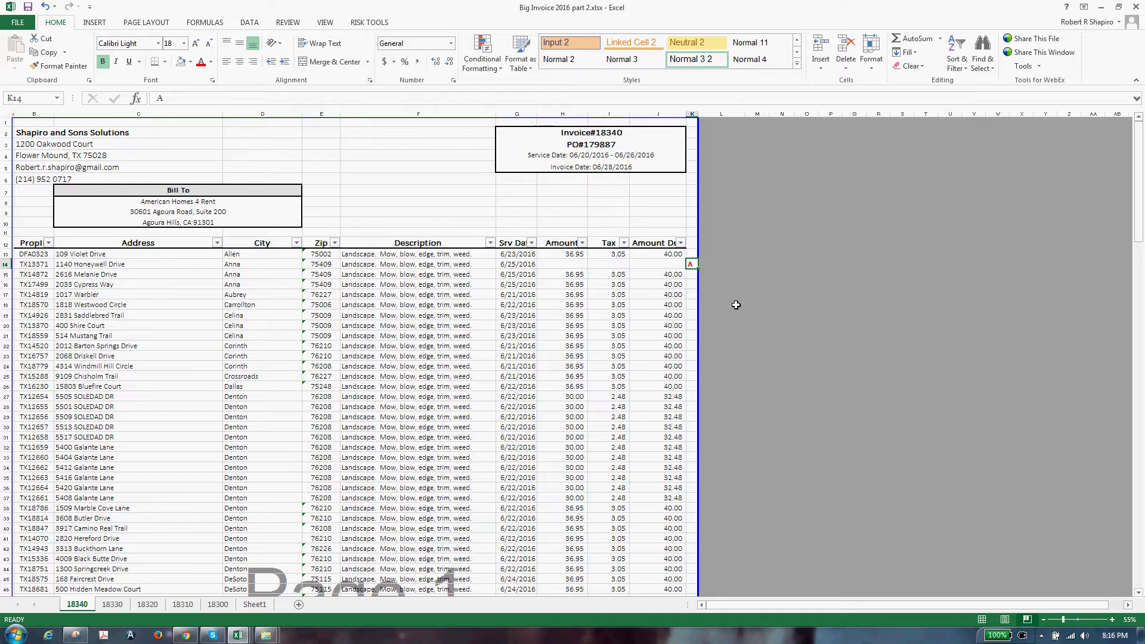
pyautogui.press('Left')
pyautogui.press('Left')
pyautogui.press('Left')
pyautogui.press('Left')
pyautogui.hotkey('ctrl', 'Down')
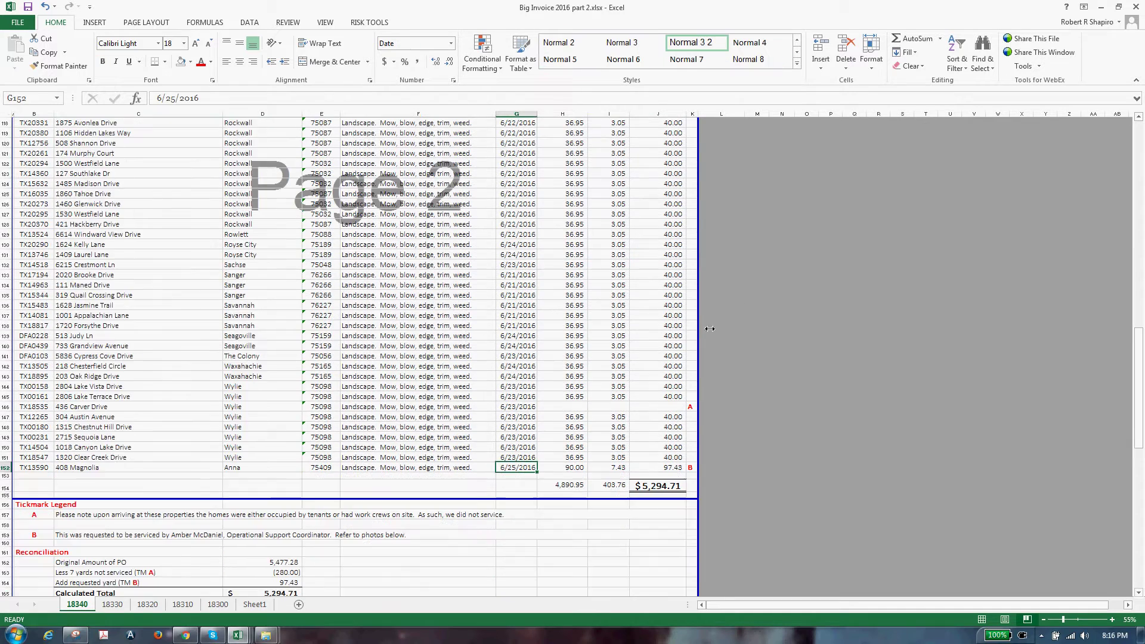
pyautogui.scroll(-4, 697, 483)
pyautogui.click(93, 398)
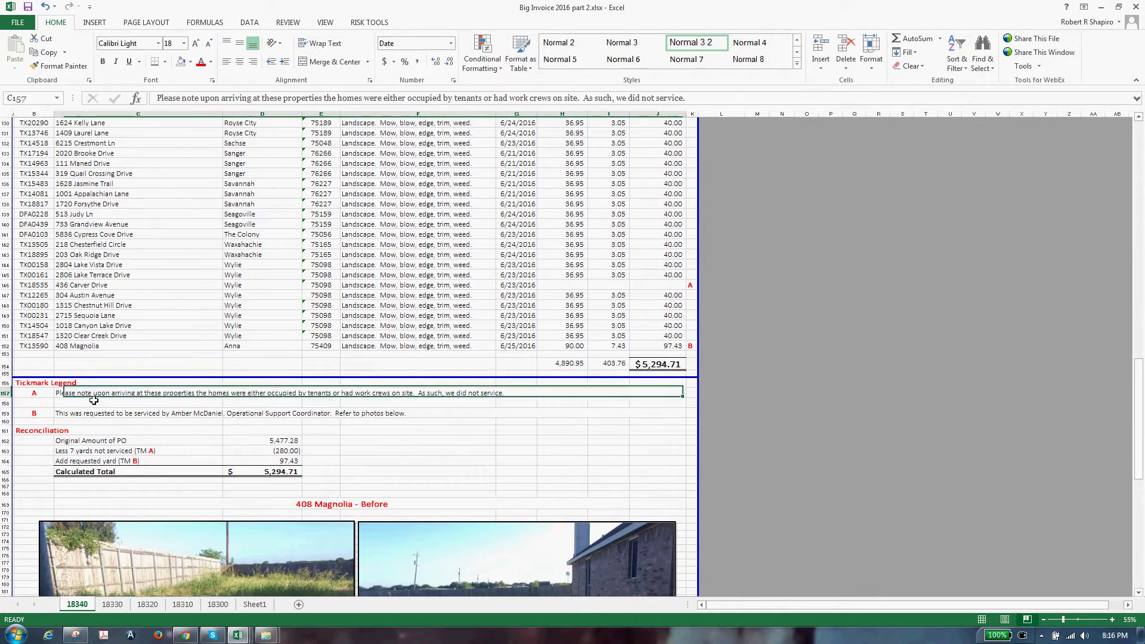
pyautogui.click(195, 455)
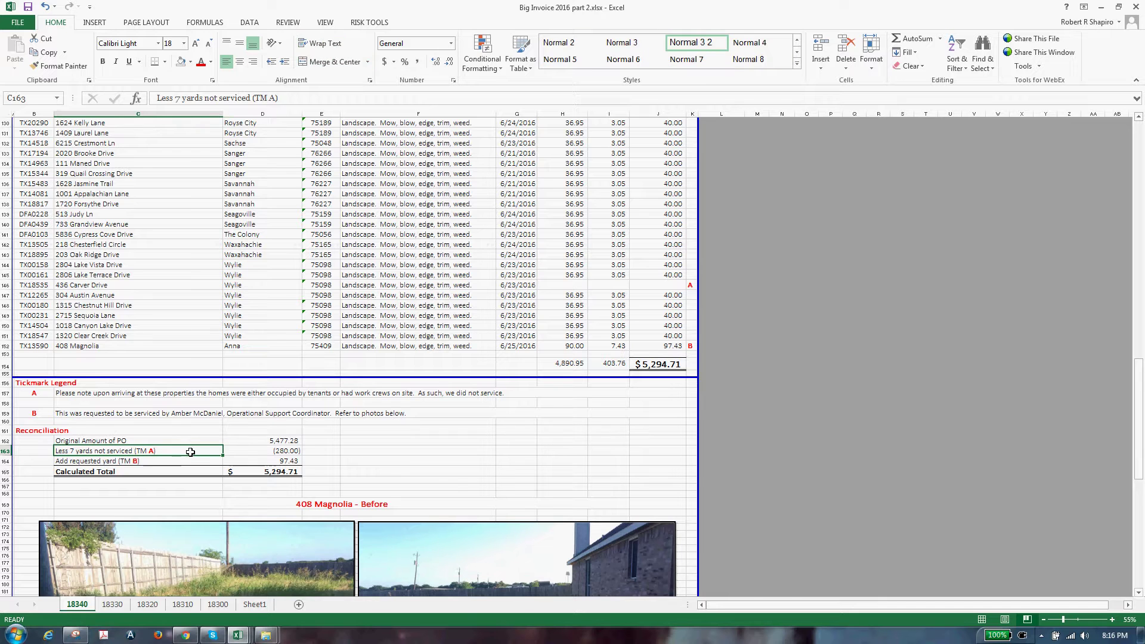
pyautogui.click(72, 415)
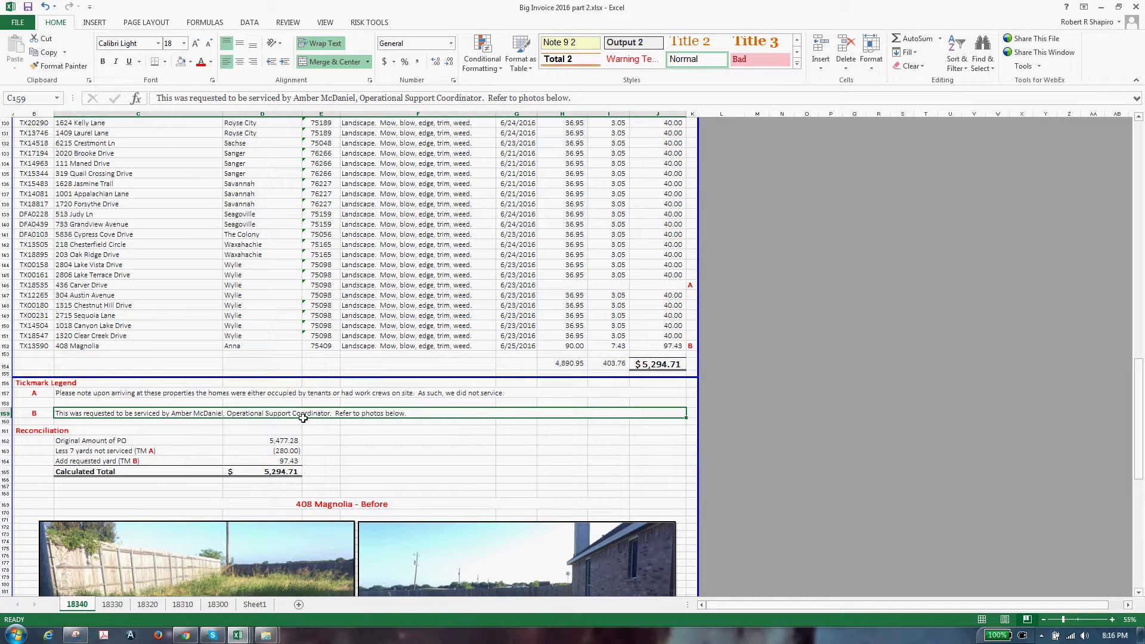
pyautogui.scroll(-8, 359, 427)
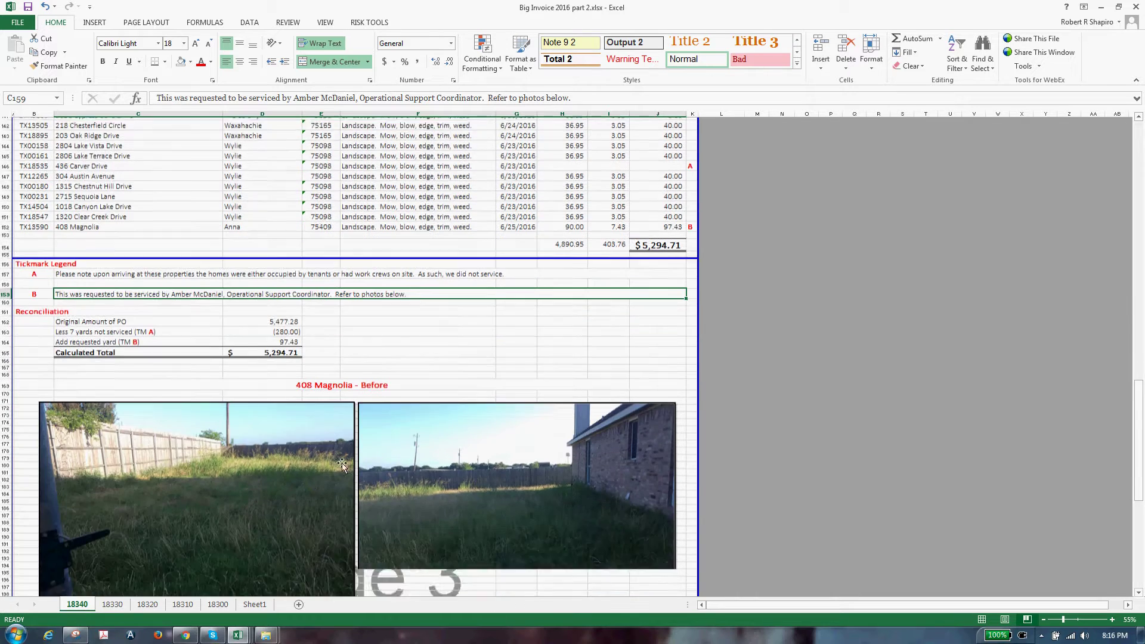
pyautogui.scroll(-3, 345, 480)
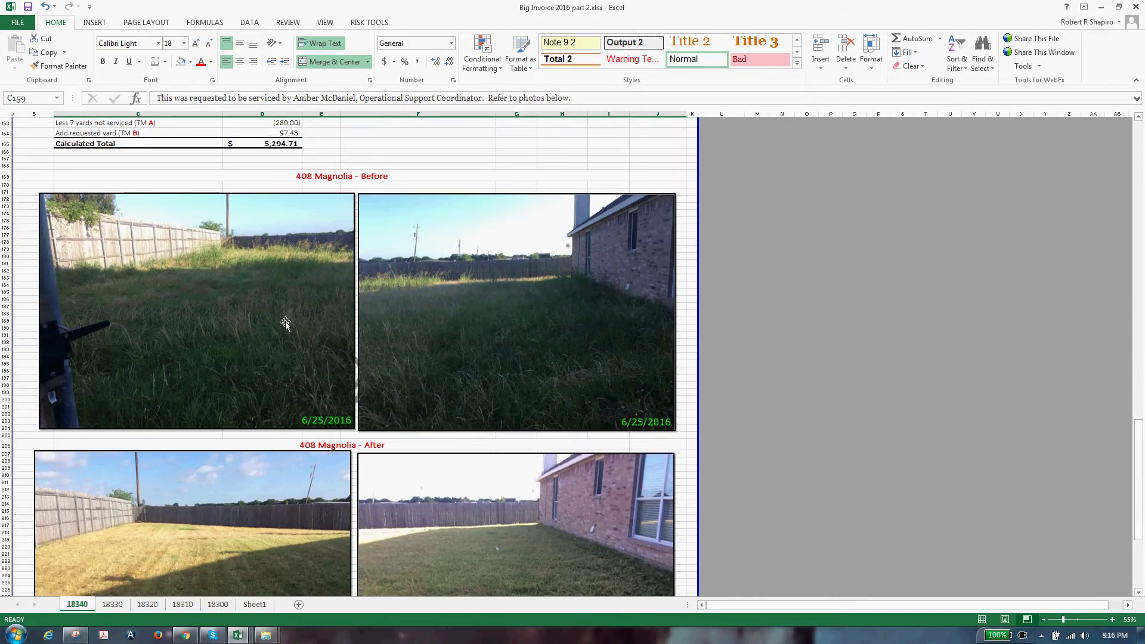
pyautogui.scroll(-1, 257, 480)
pyautogui.scroll(2, 429, 514)
pyautogui.scroll(8, 341, 475)
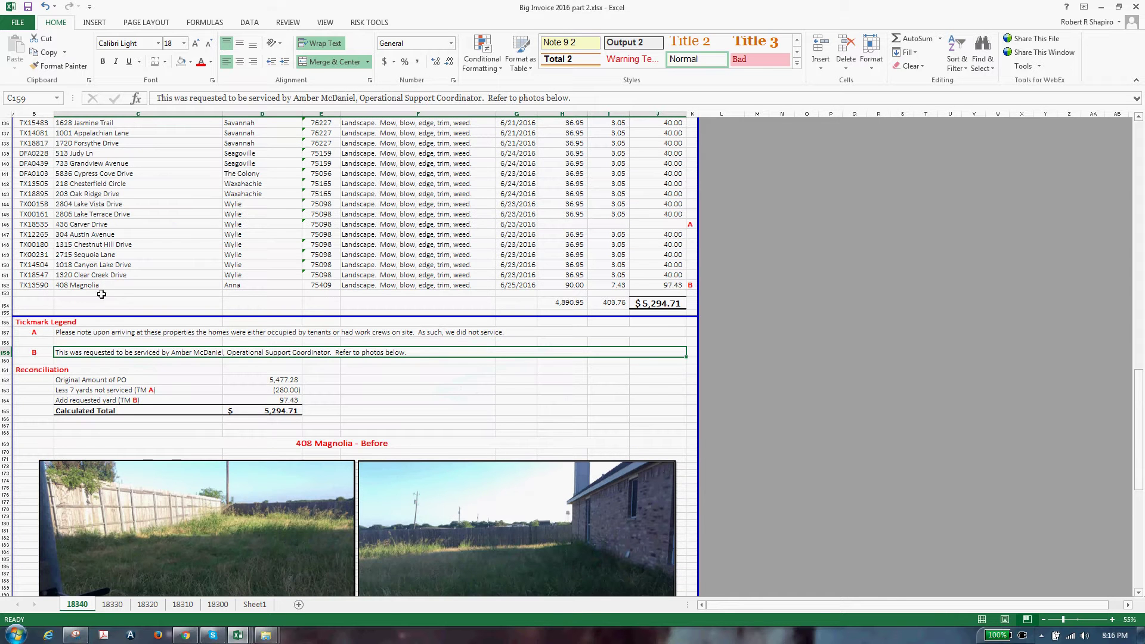
pyautogui.click(477, 285)
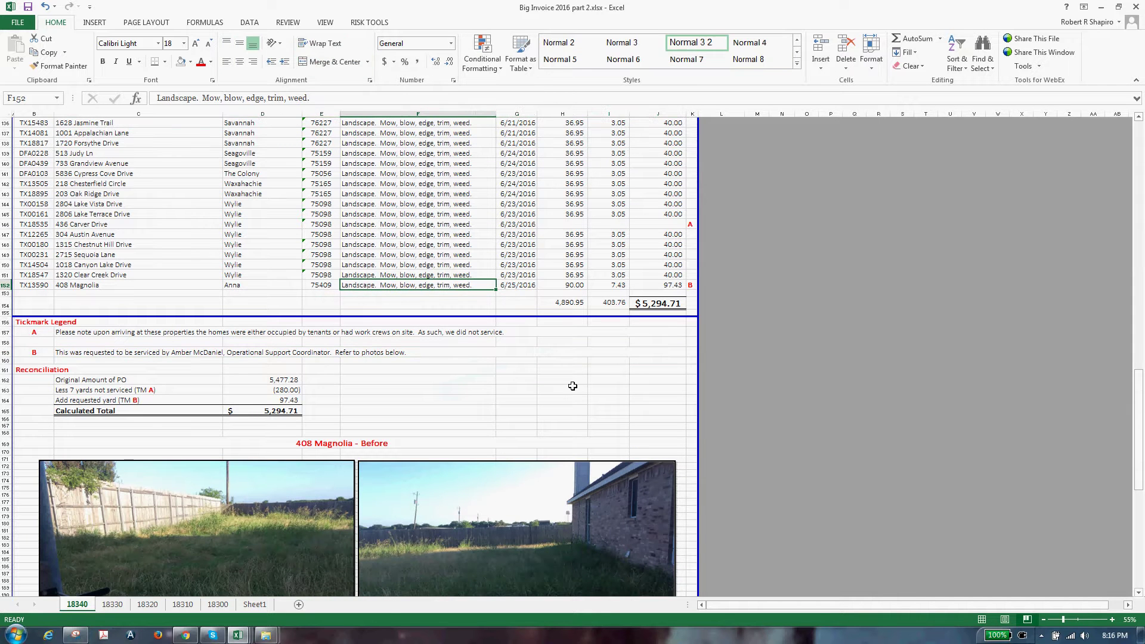
pyautogui.click(523, 296)
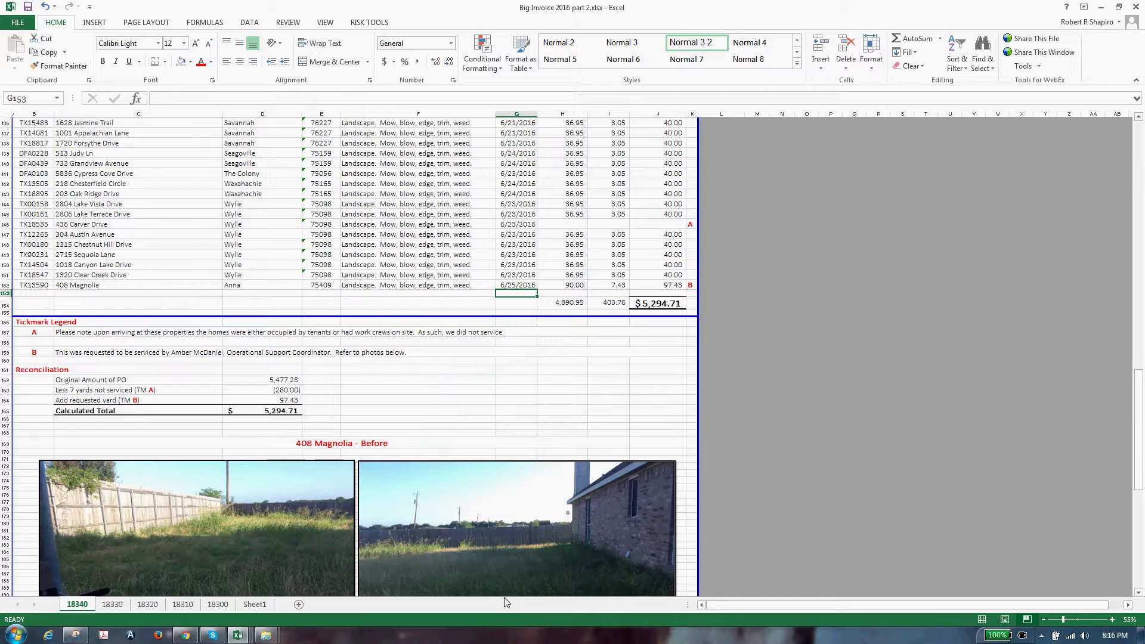
pyautogui.scroll(20, 488, 611)
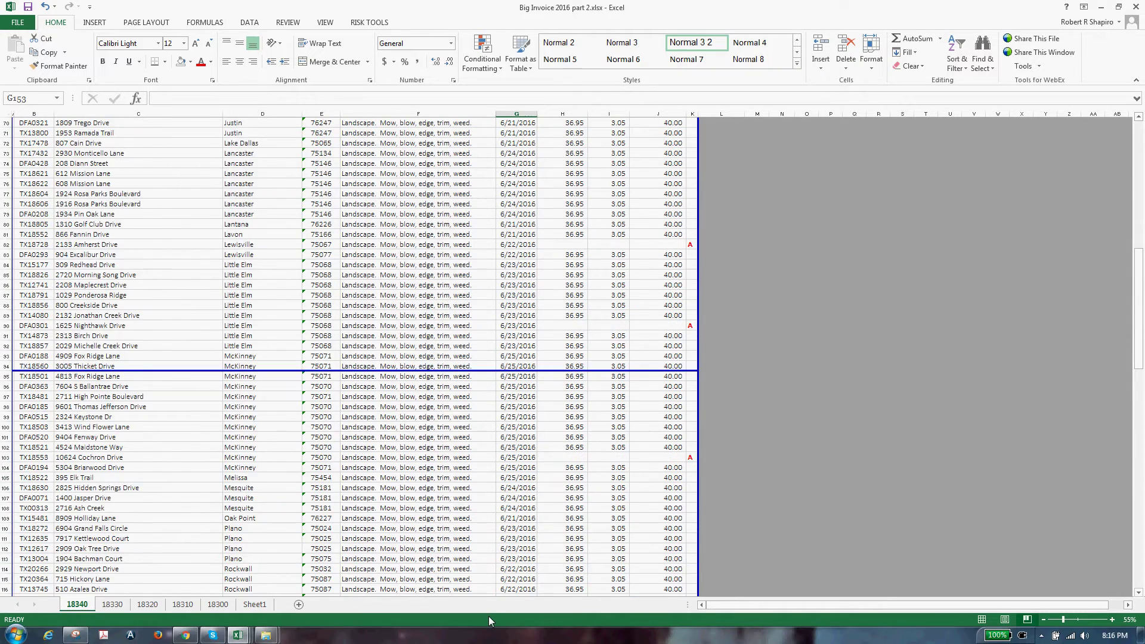
pyautogui.scroll(15, 488, 617)
pyautogui.scroll(8, 453, 507)
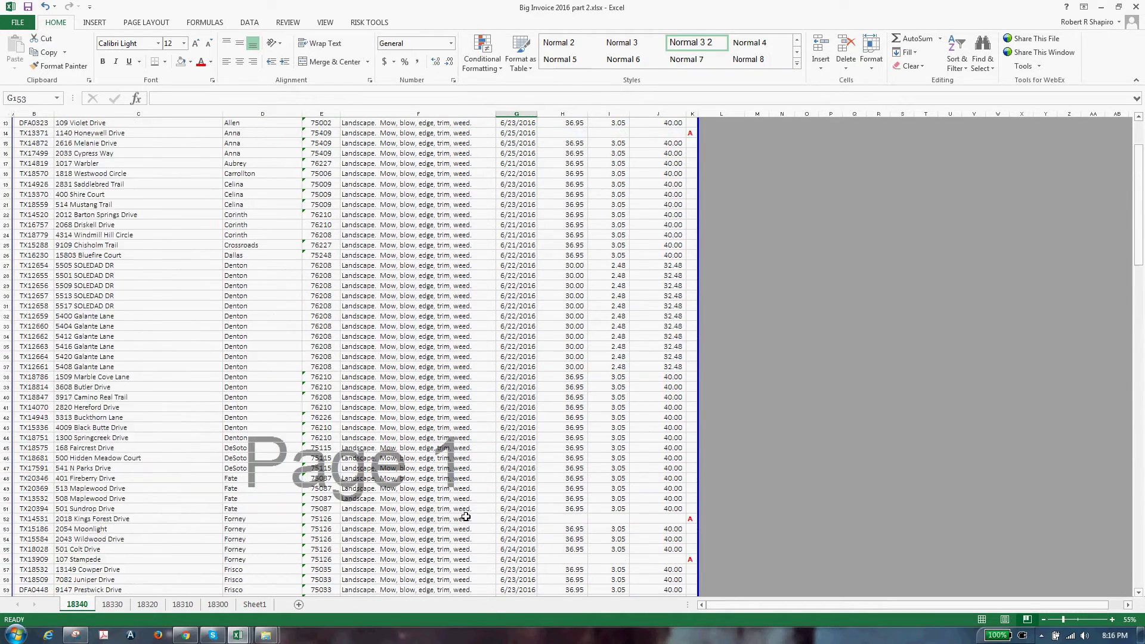
# Copy the invoice sheet into a new workbook and bring that workbook forward
pyautogui.rightClick(75, 606)
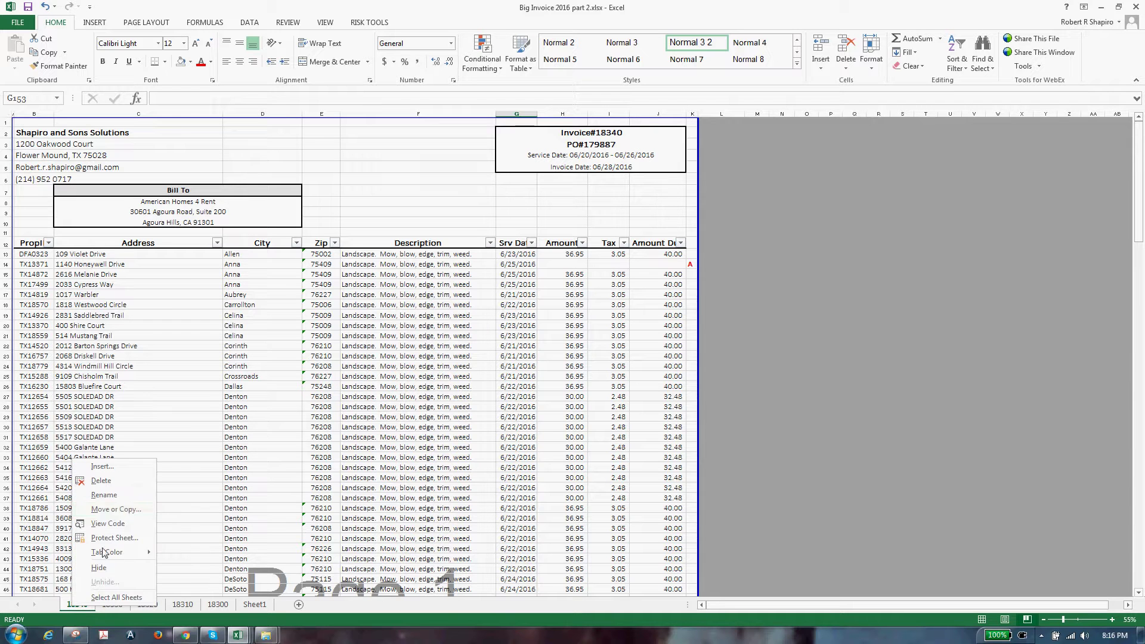
pyautogui.click(101, 509)
pyautogui.click(37, 556)
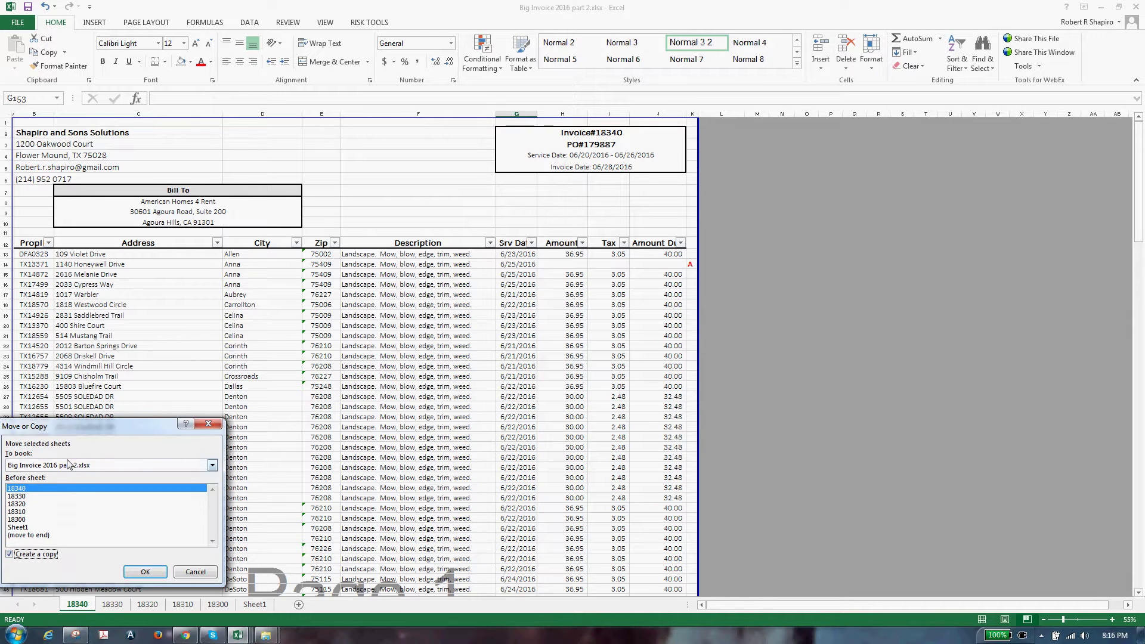
pyautogui.click(69, 465)
pyautogui.click(66, 477)
pyautogui.click(144, 570)
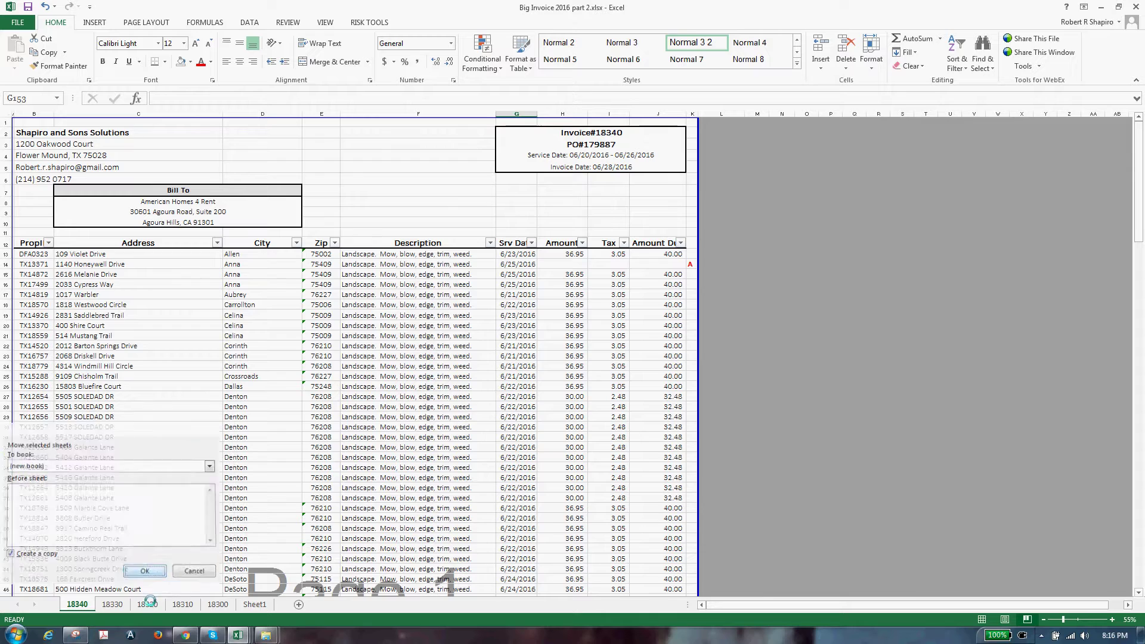
pyautogui.click(8, 24)
pyautogui.press('Escape')
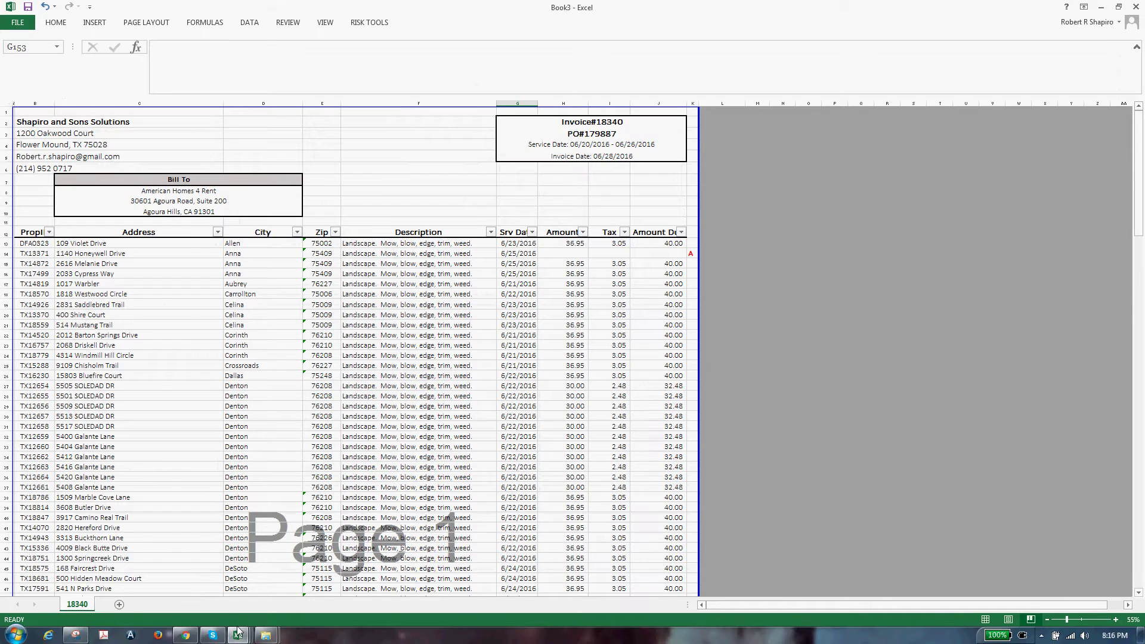
pyautogui.click(619, 507)
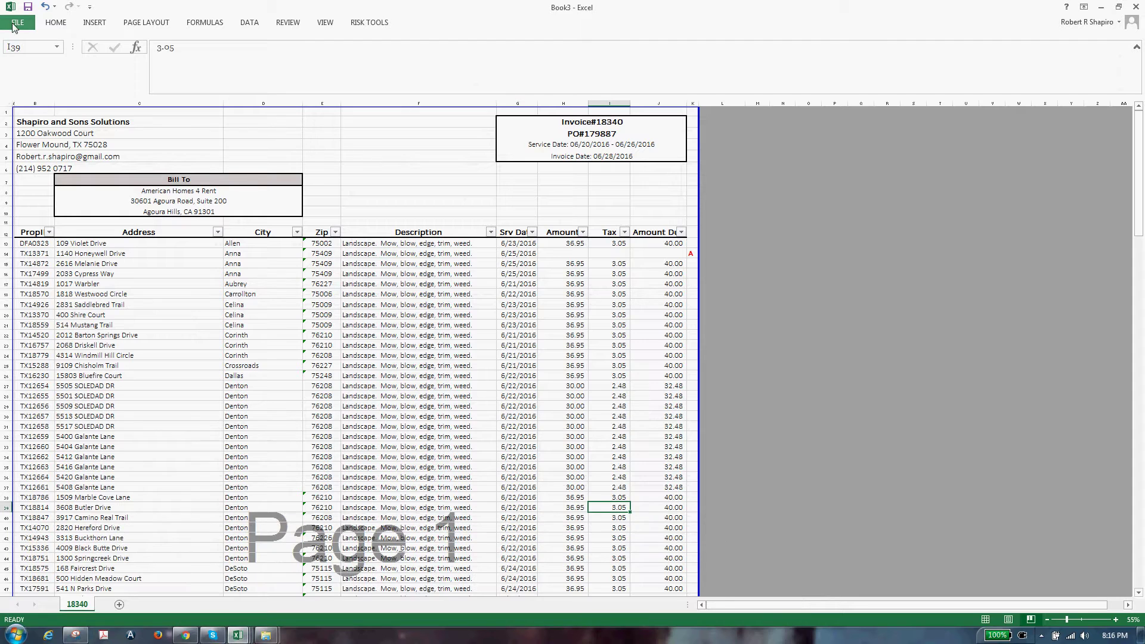
# Save the new workbook as SHAPI - SECONDARY SERVICES - 18340.xlsx in Invoices\2016, then close it
pyautogui.click(17, 24)
pyautogui.click(28, 142)
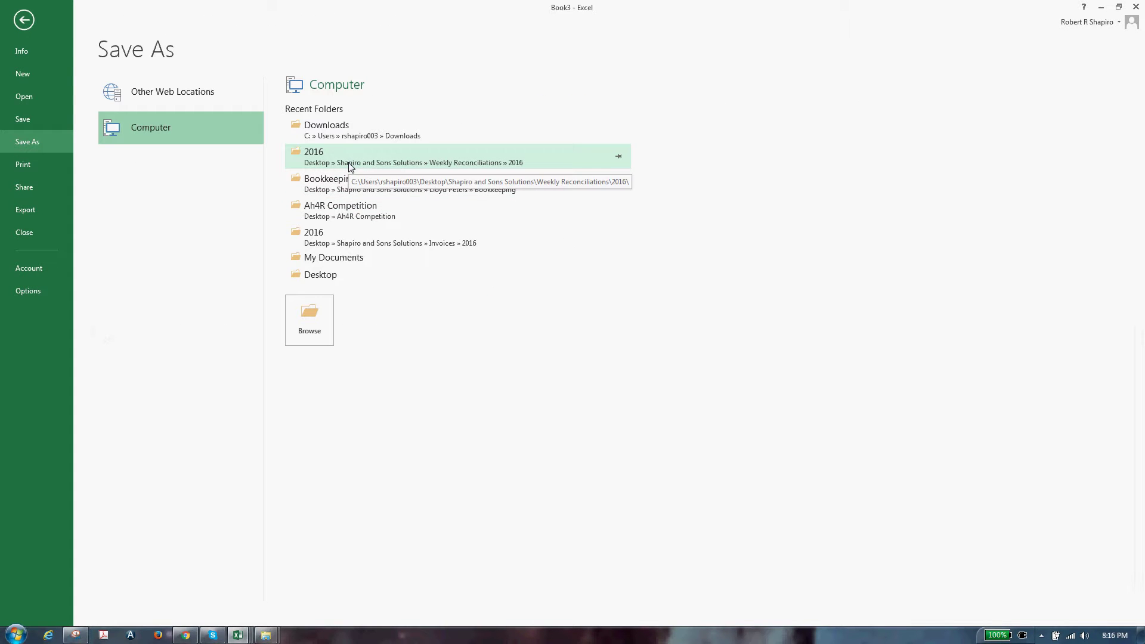
pyautogui.click(370, 244)
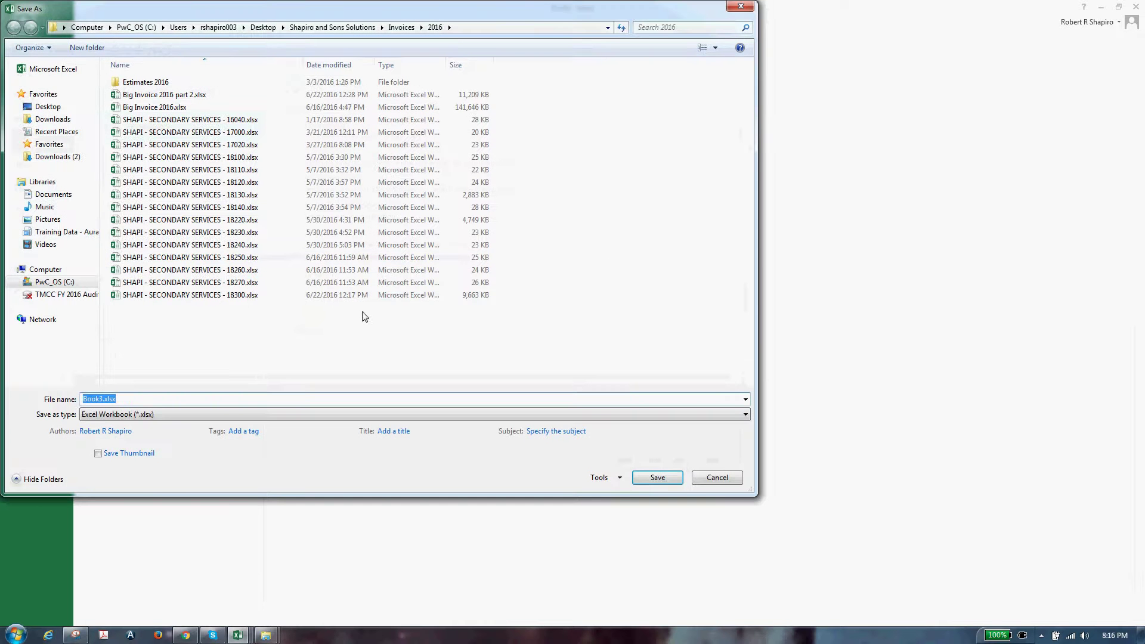
pyautogui.click(244, 294)
pyautogui.click(199, 405)
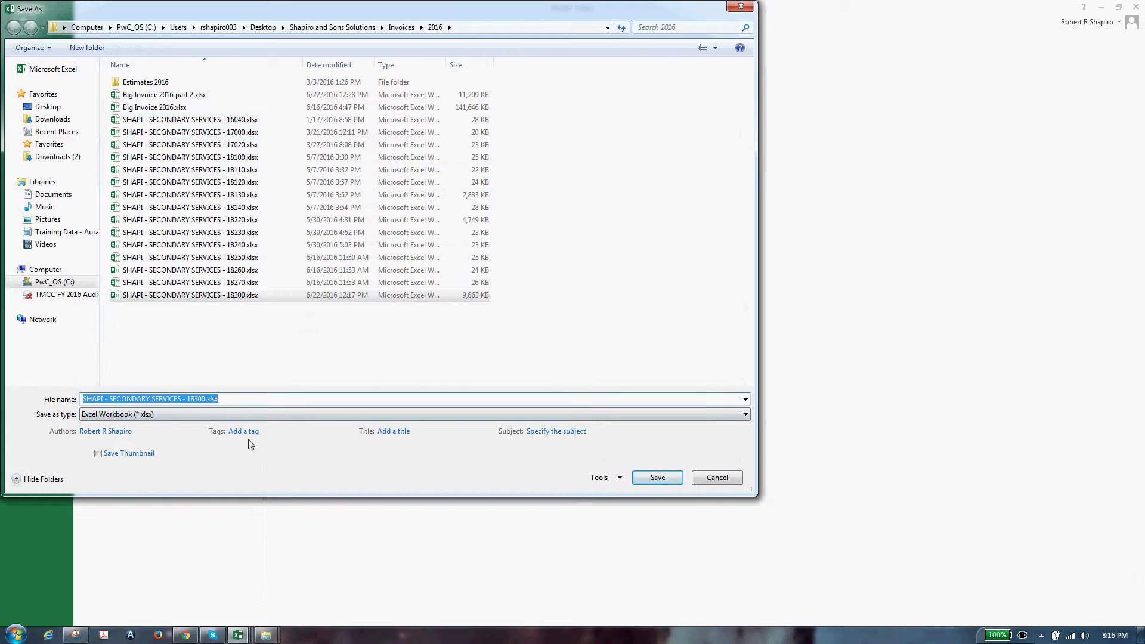
pyautogui.press('End')
pyautogui.press('Left')
pyautogui.press('Left')
pyautogui.press('Left')
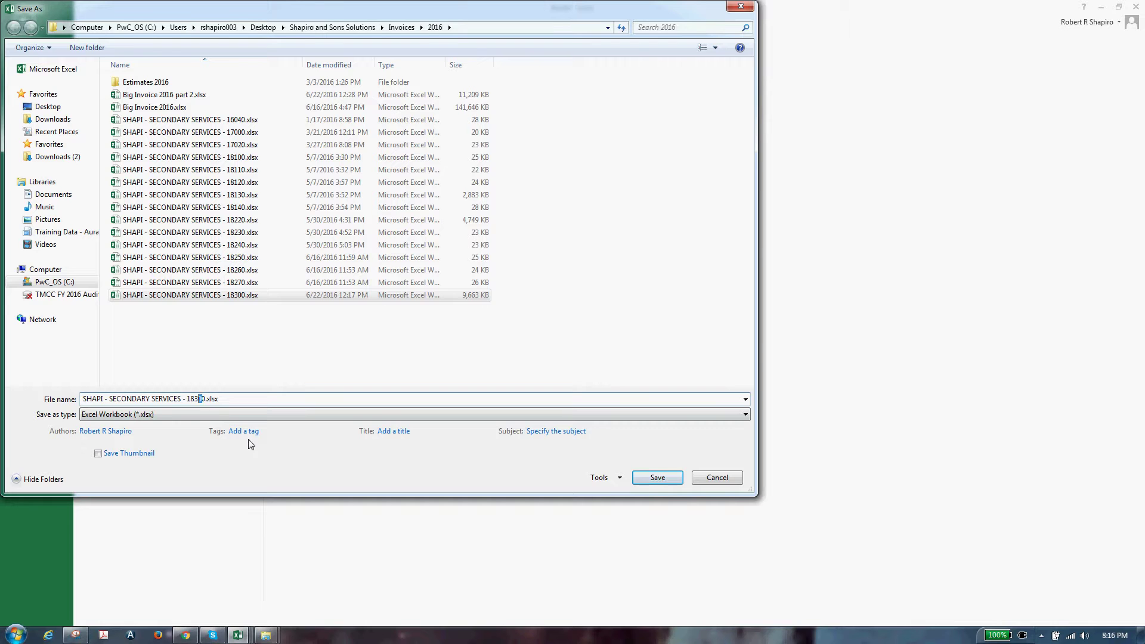
pyautogui.write('4')
pyautogui.press('Return')
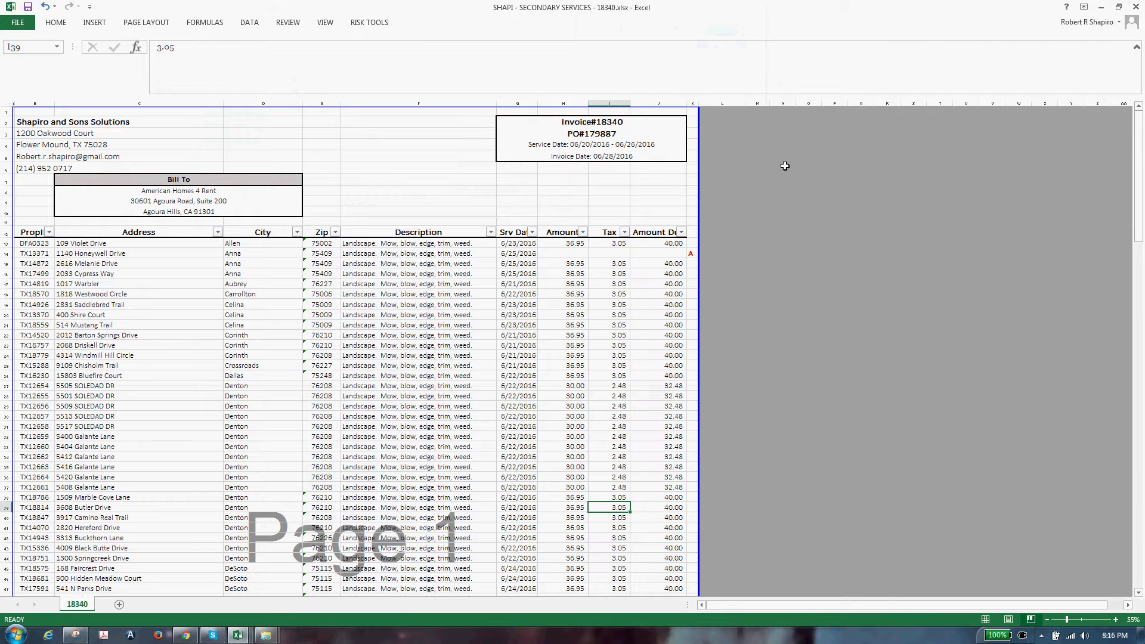
pyautogui.click(1136, 7)
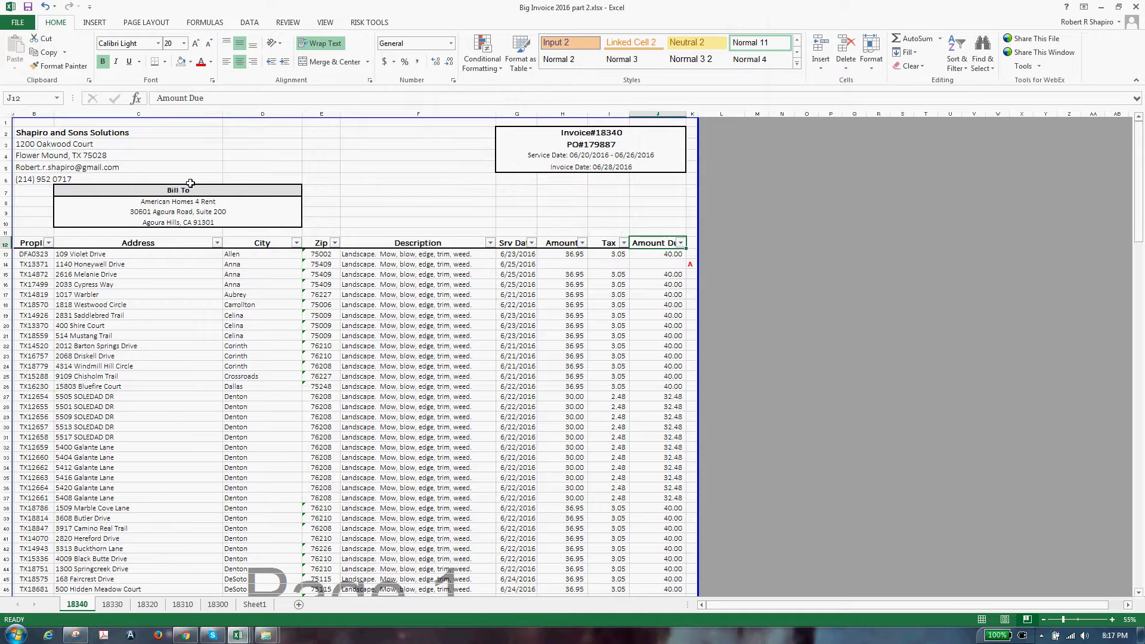
pyautogui.hotkey('alt', 'Tab')
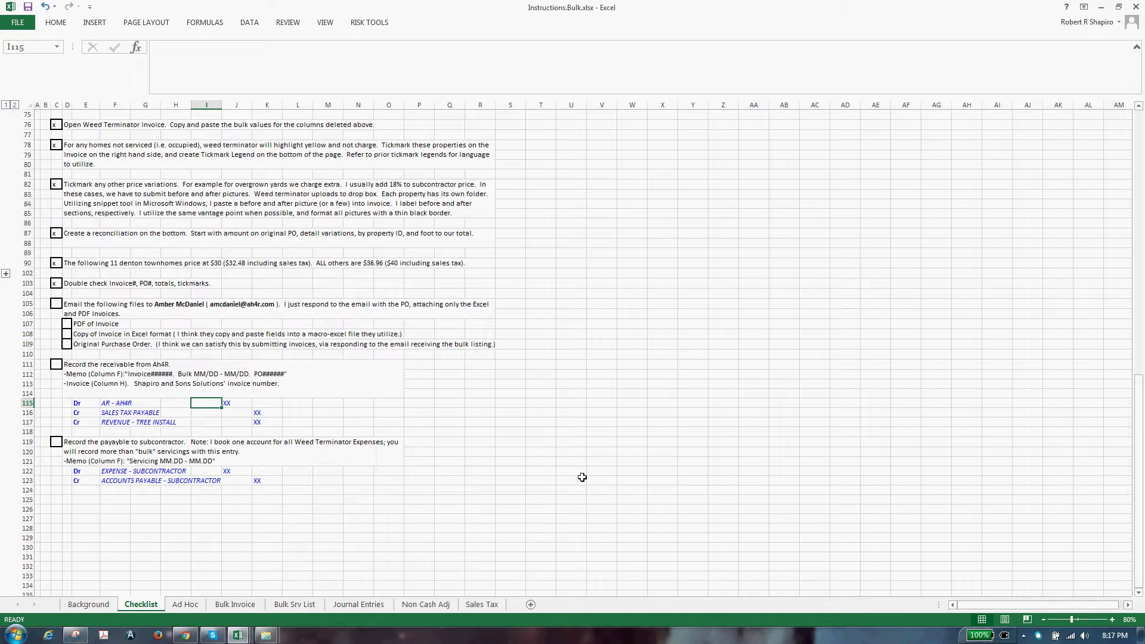
pyautogui.click(1101, 6)
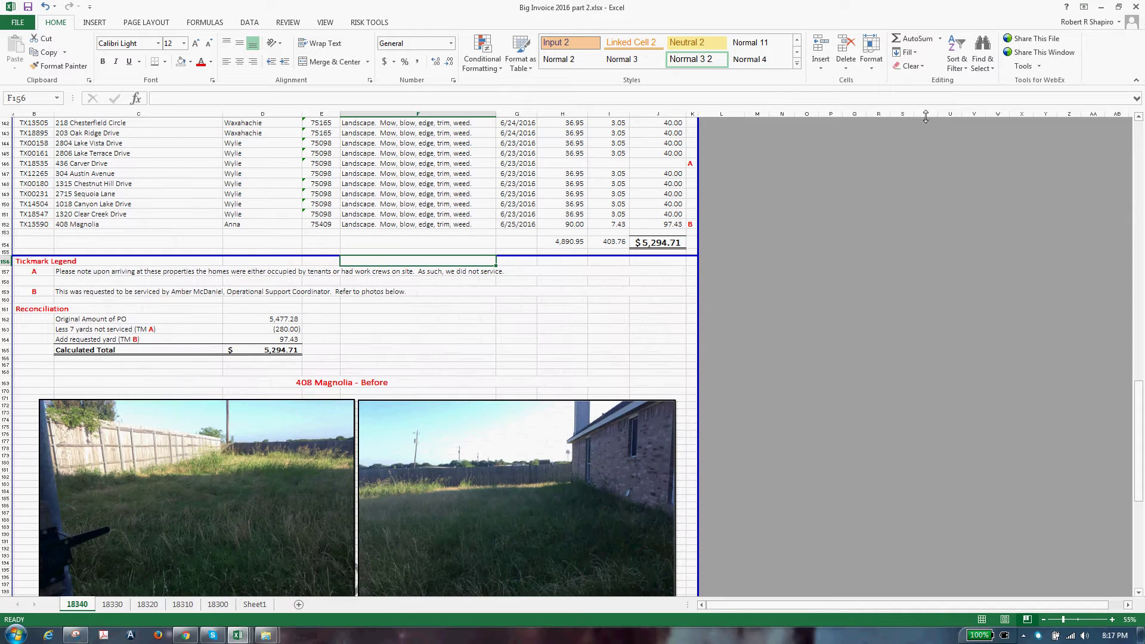
pyautogui.click(171, 144)
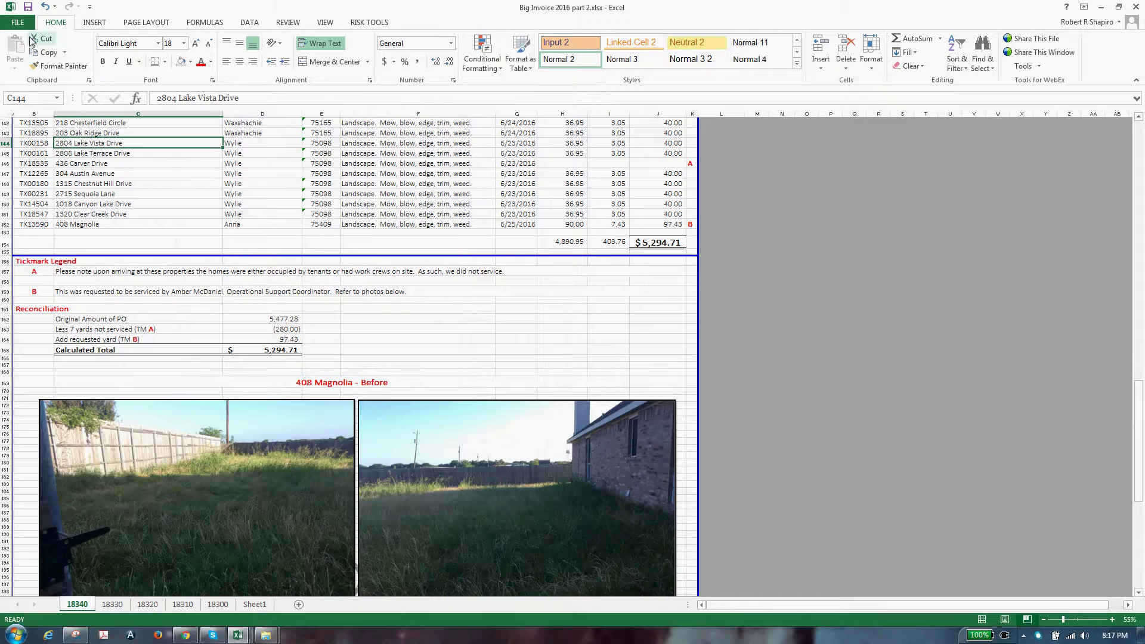
pyautogui.click(22, 22)
# Send invoice 18340 to the ScanSoft PDF Create! printer after checking all three preview pages
pyautogui.click(36, 161)
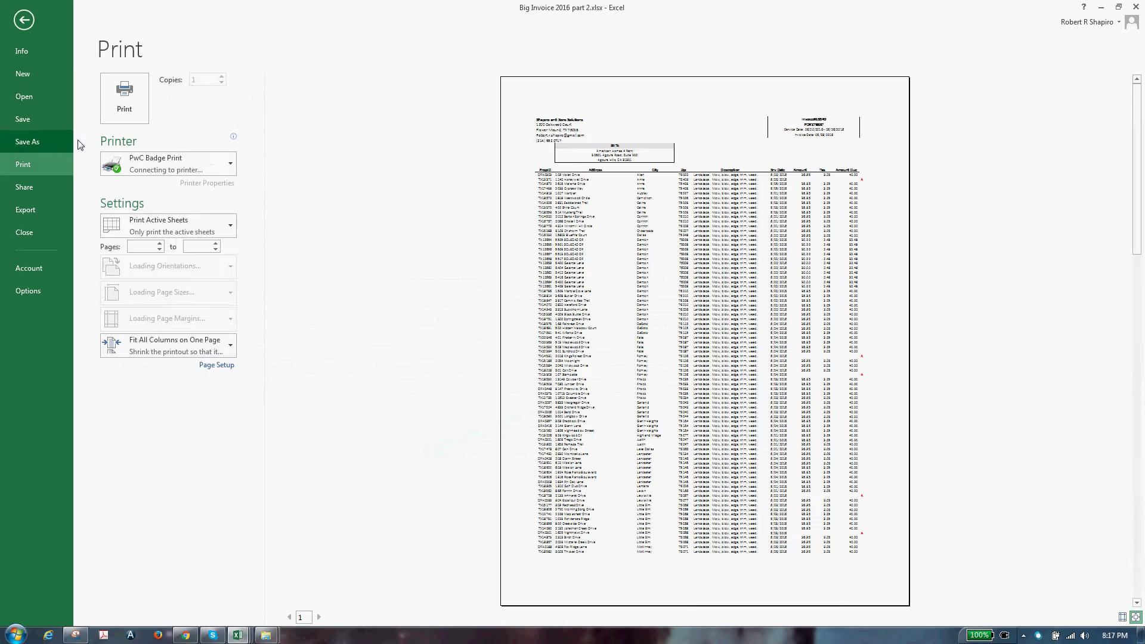
pyautogui.click(170, 163)
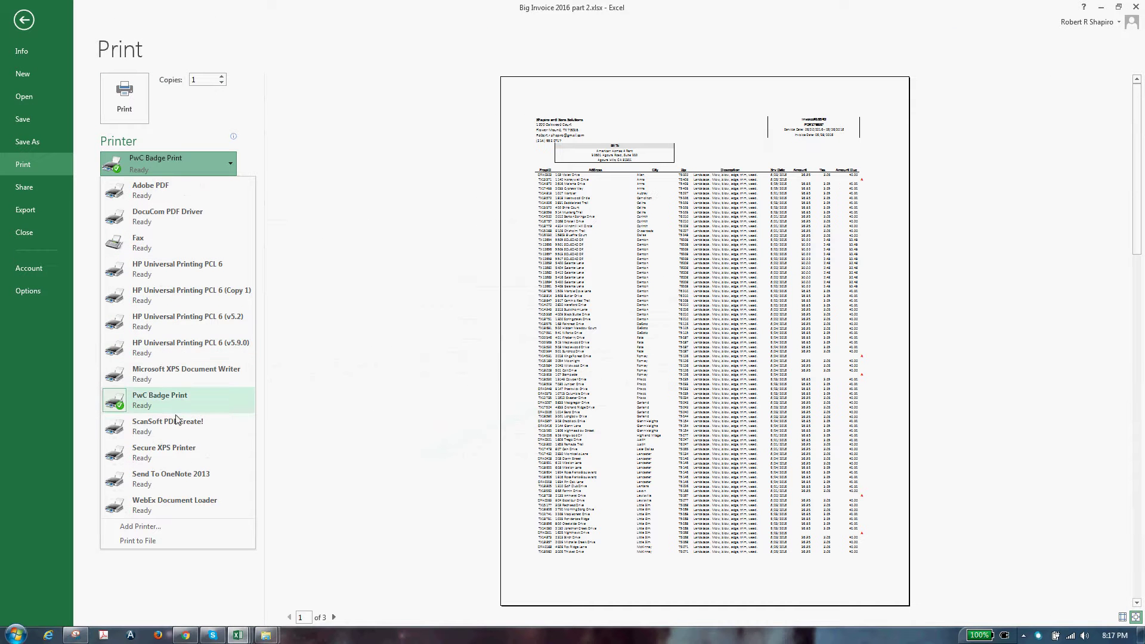
pyautogui.click(177, 435)
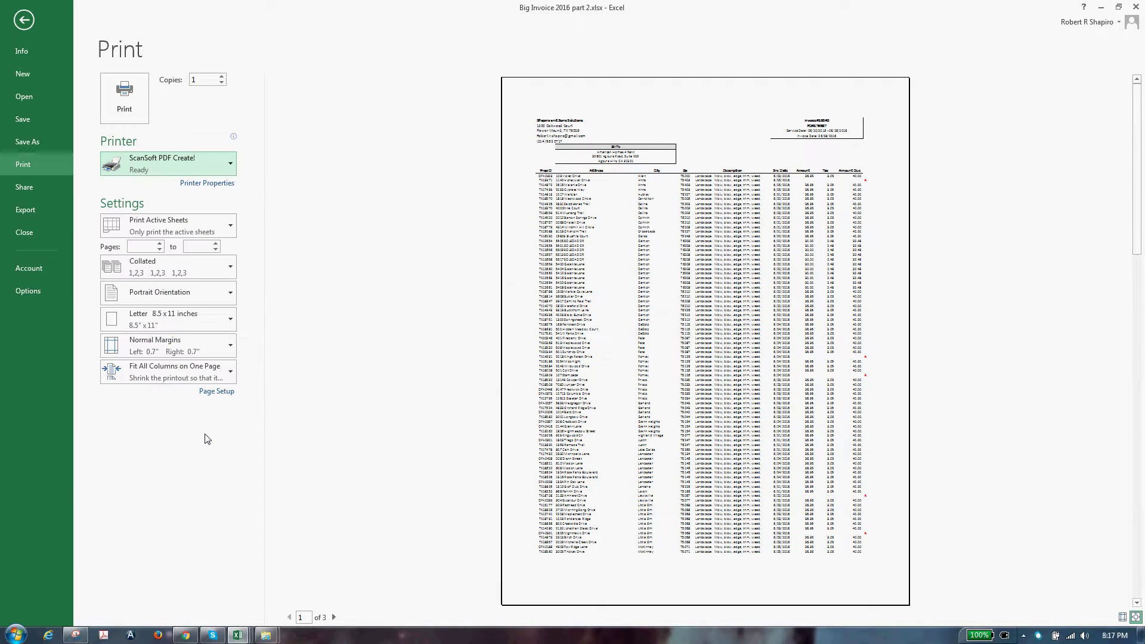
pyautogui.scroll(-1, 660, 372)
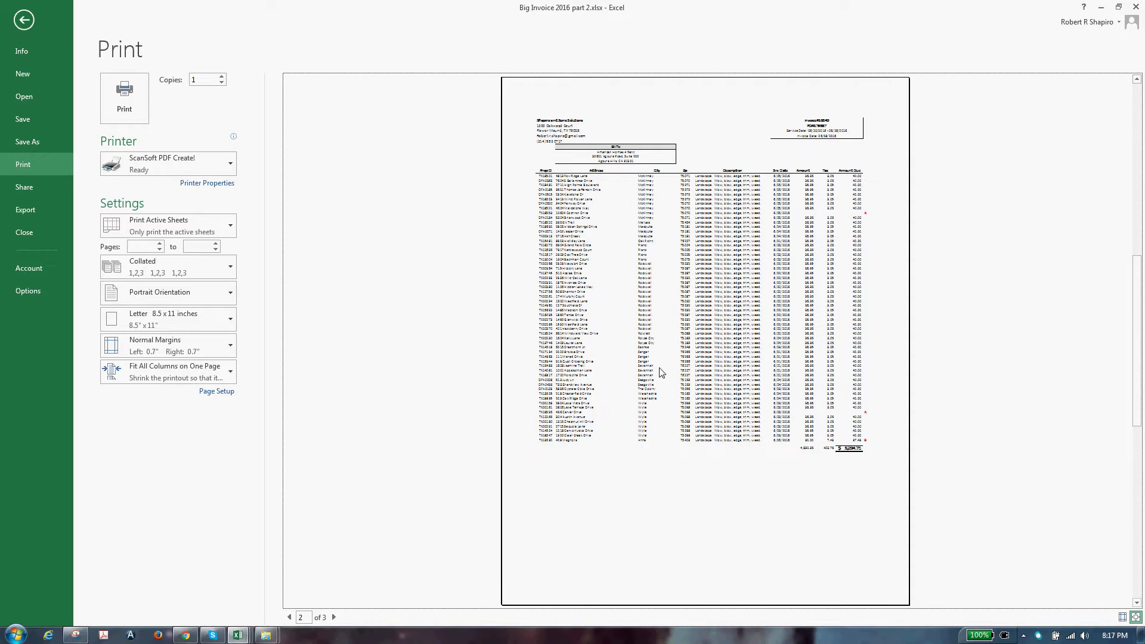
pyautogui.scroll(-1, 661, 372)
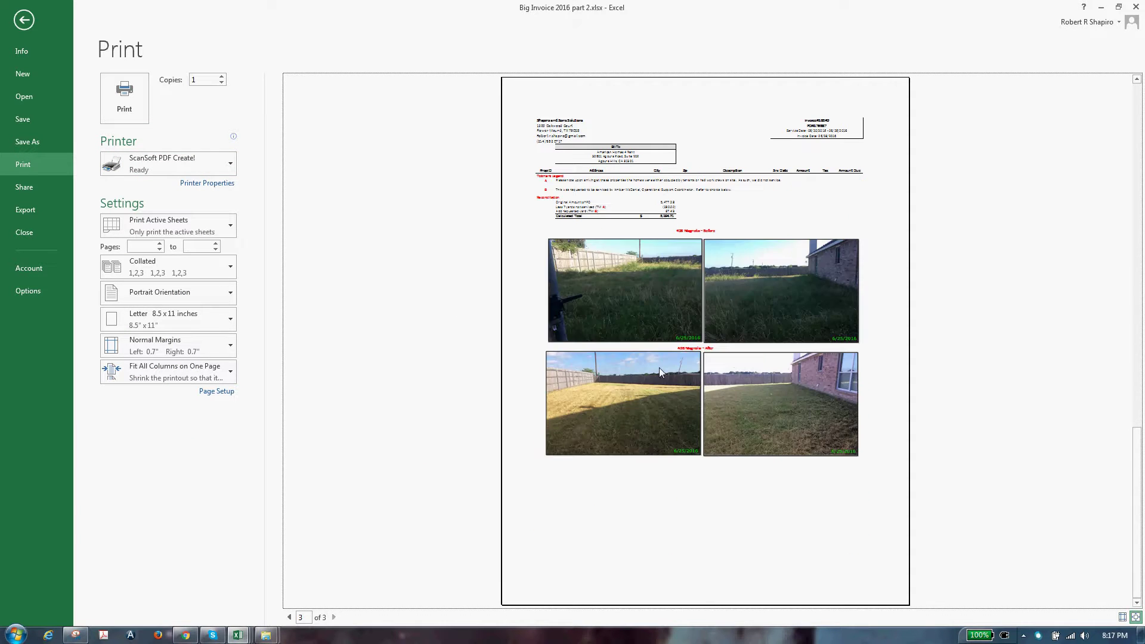
pyautogui.scroll(1, 659, 367)
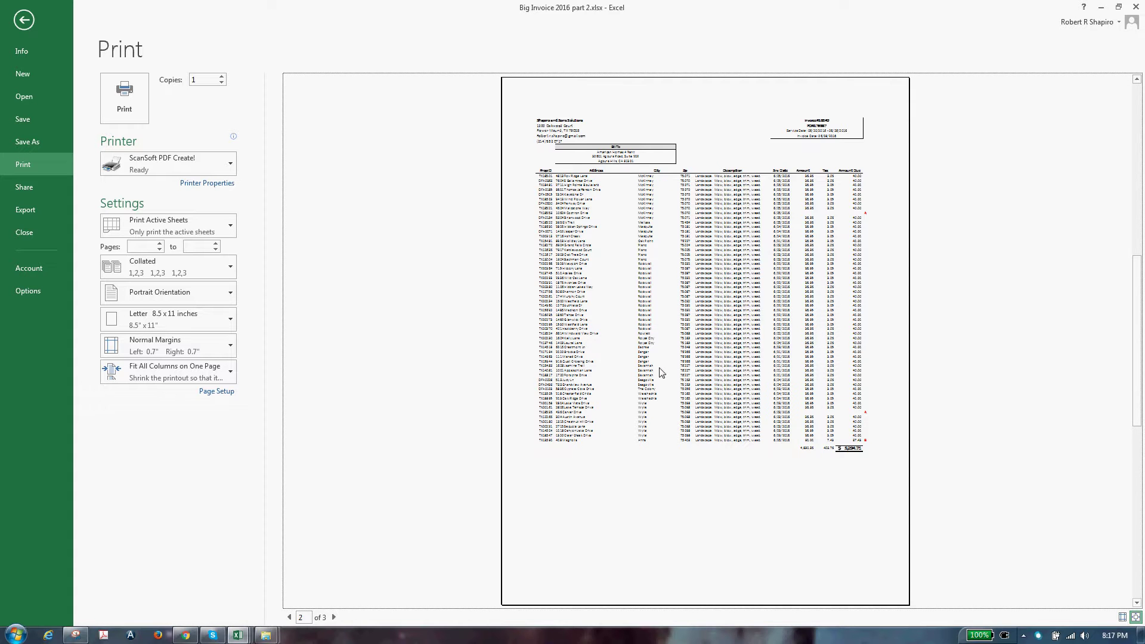
pyautogui.scroll(1, 661, 372)
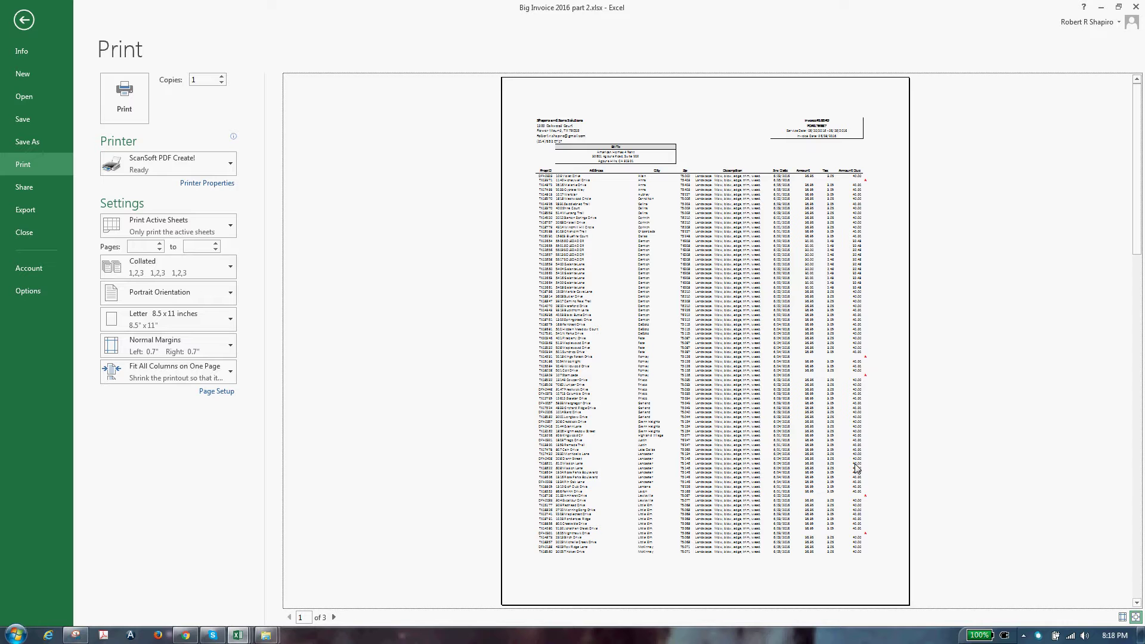
pyautogui.scroll(-1, 837, 322)
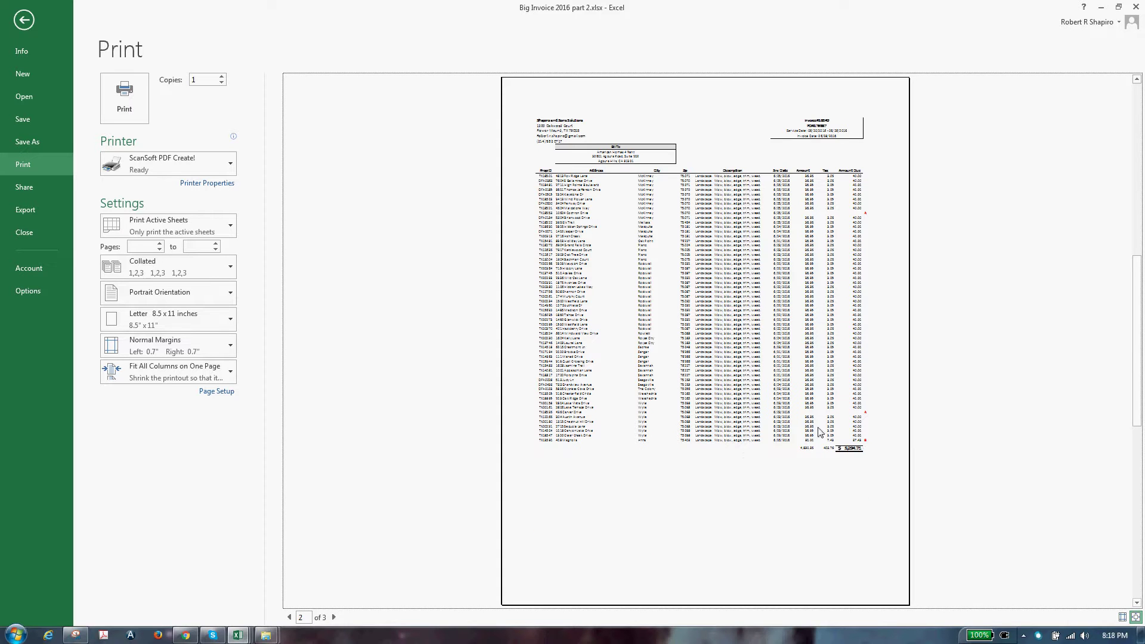
pyautogui.scroll(-1, 819, 428)
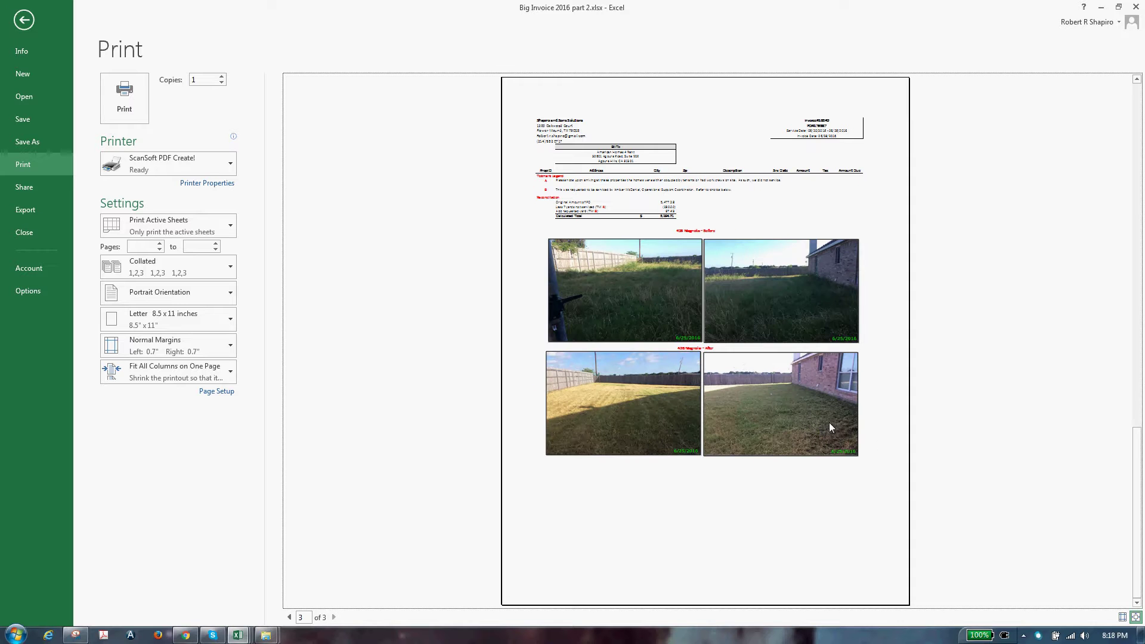
pyautogui.click(140, 116)
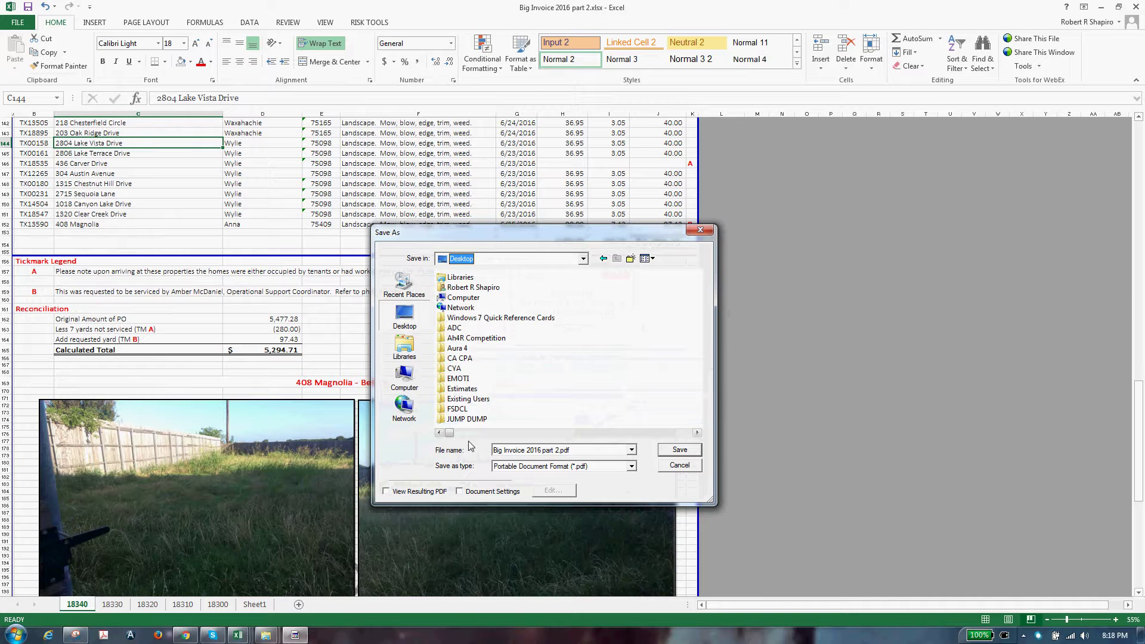
# Save the PDF as SHAPI - SECONDARY SERVICES - 18340.pdf in Shapiro and Sons Solutions\Invoices\2016
pyautogui.click(628, 432)
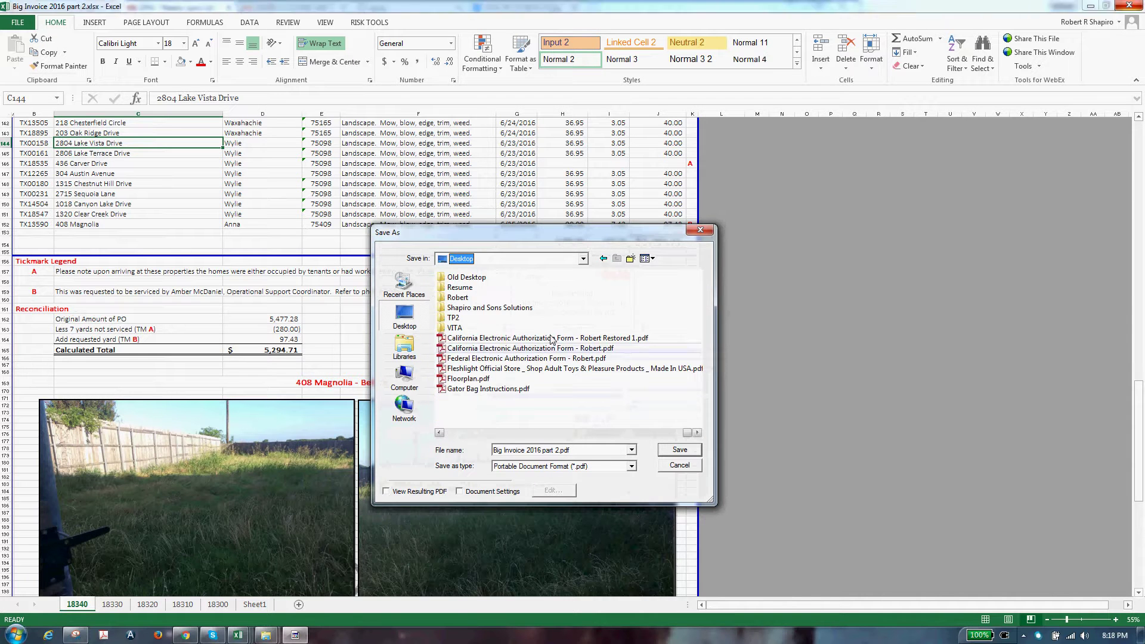
pyautogui.doubleClick(490, 308)
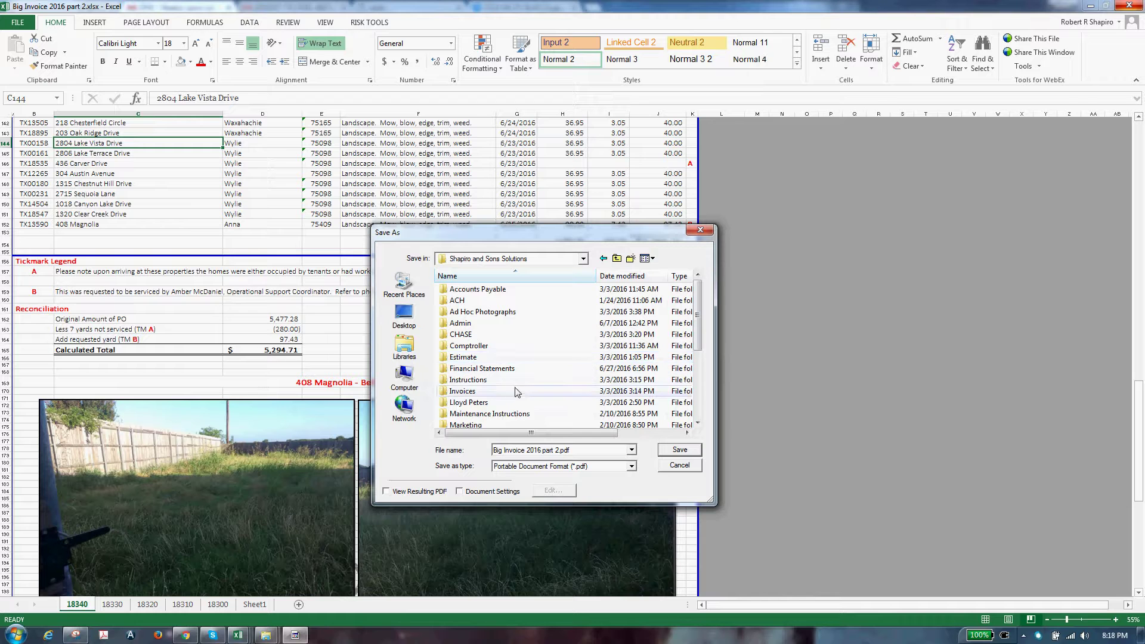
pyautogui.doubleClick(511, 391)
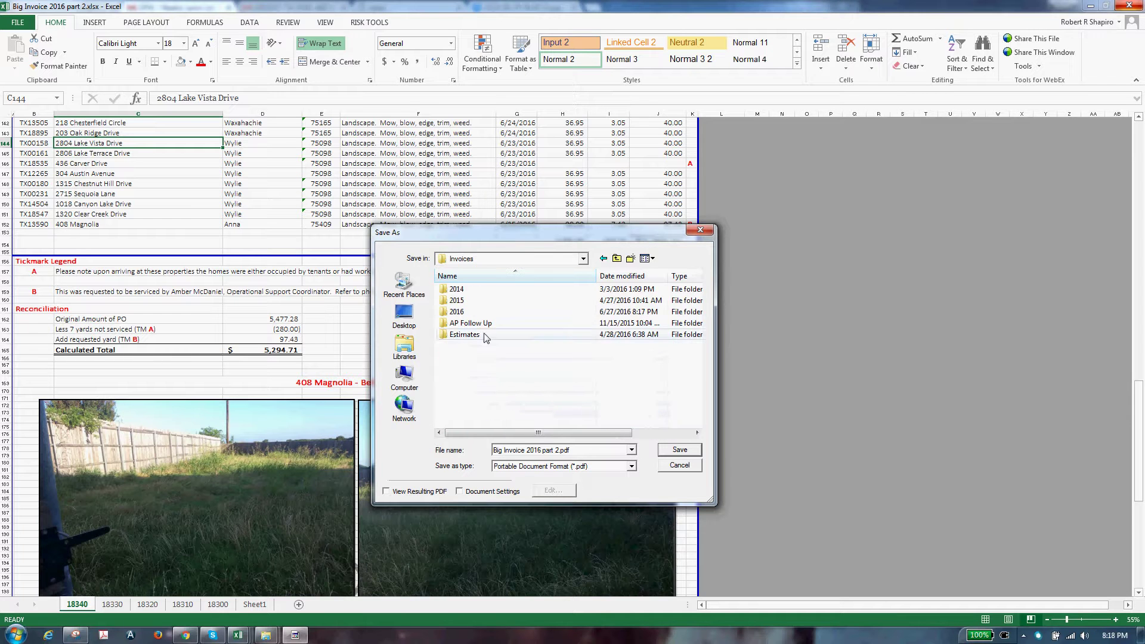
pyautogui.click(475, 313)
pyautogui.doubleClick(475, 313)
pyautogui.scroll(-5, 656, 412)
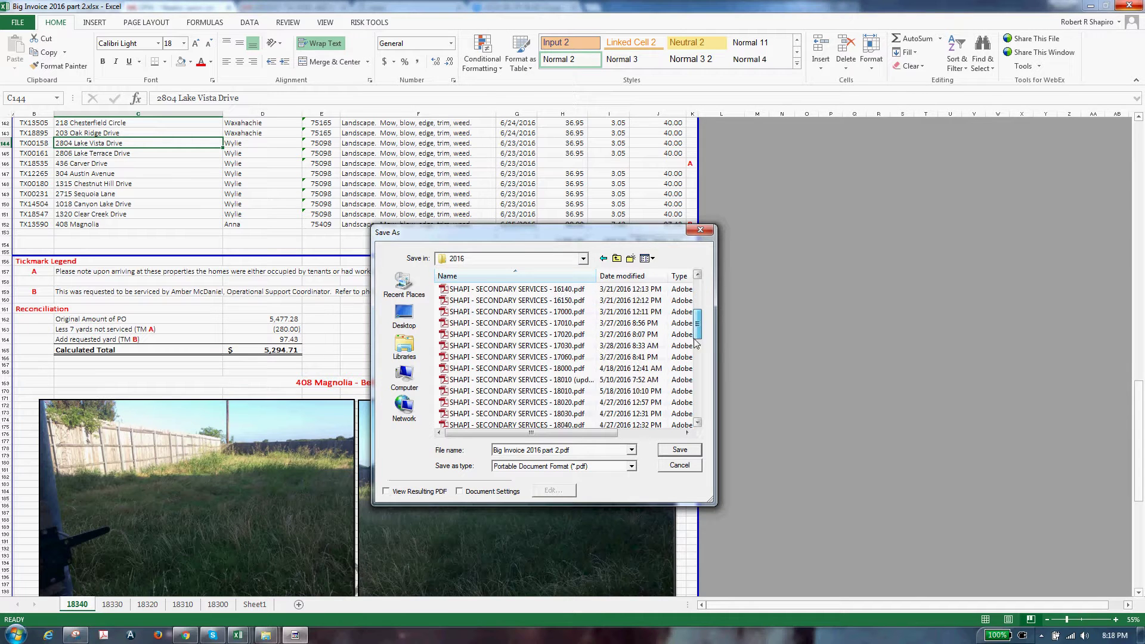
pyautogui.click(554, 402)
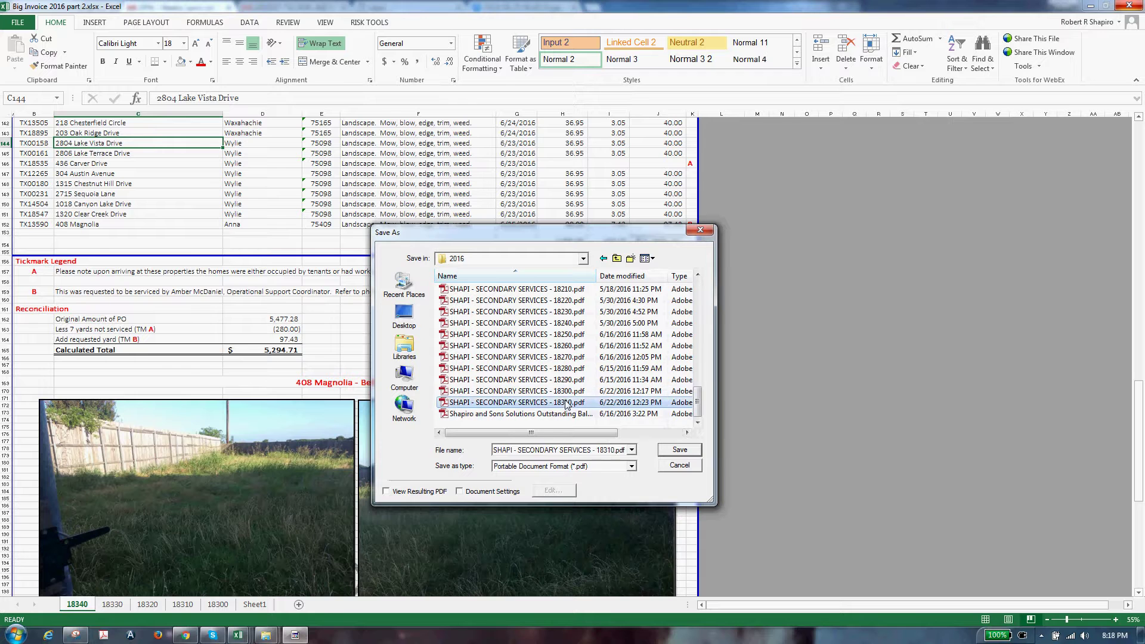
pyautogui.click(614, 453)
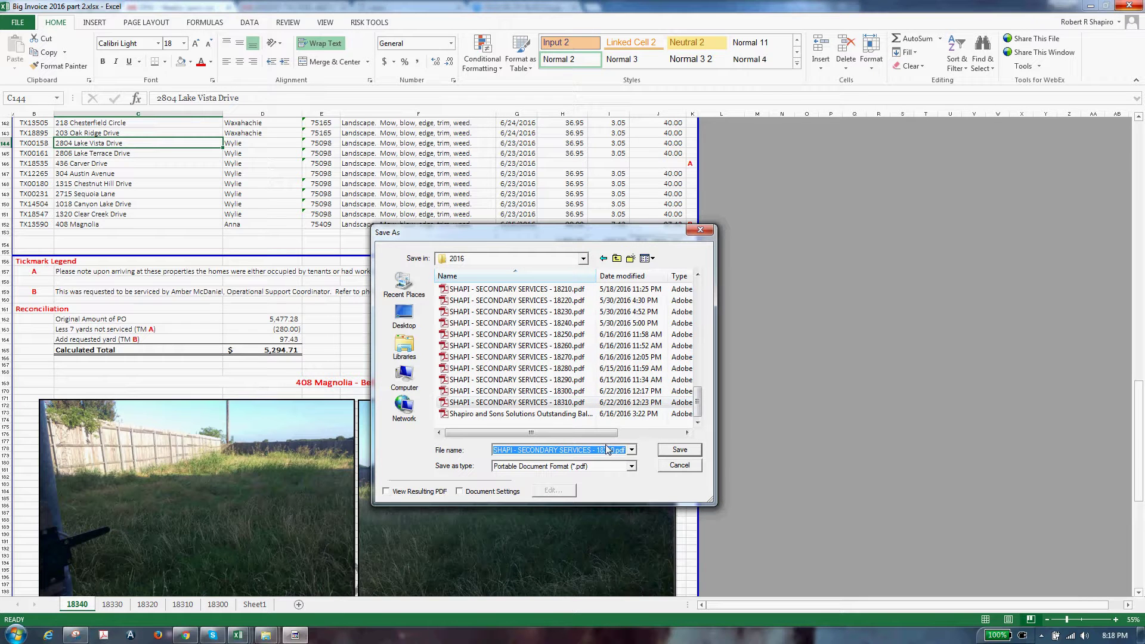
pyautogui.click(605, 450)
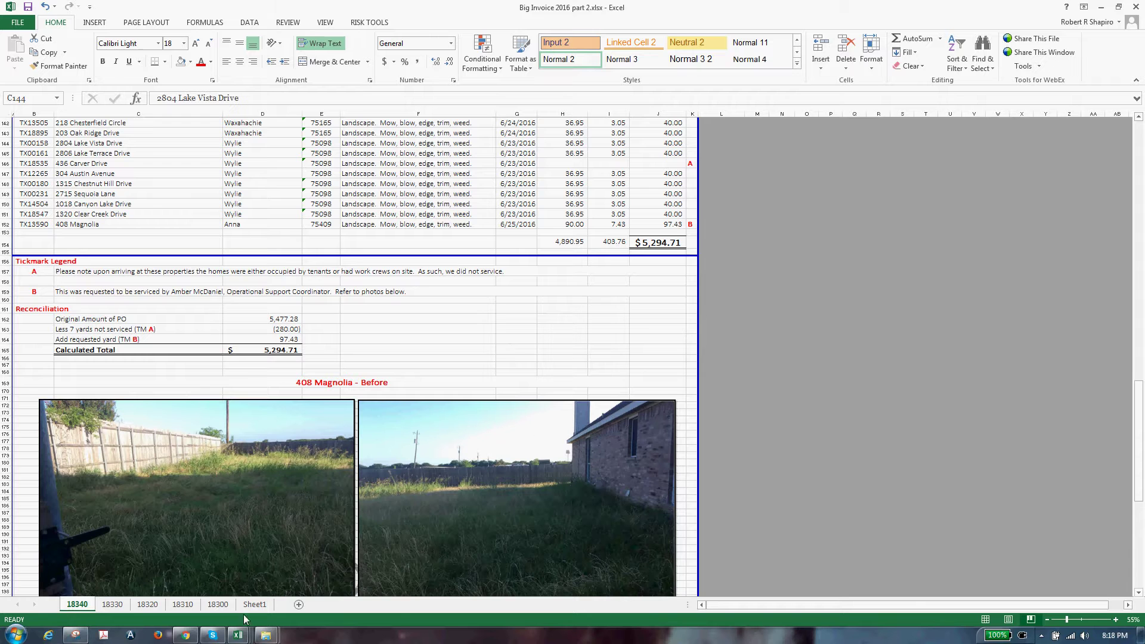
# Bring up the Financial Statements folder window in Windows Explorer
pyautogui.moveTo(266, 634)
pyautogui.click(293, 603)
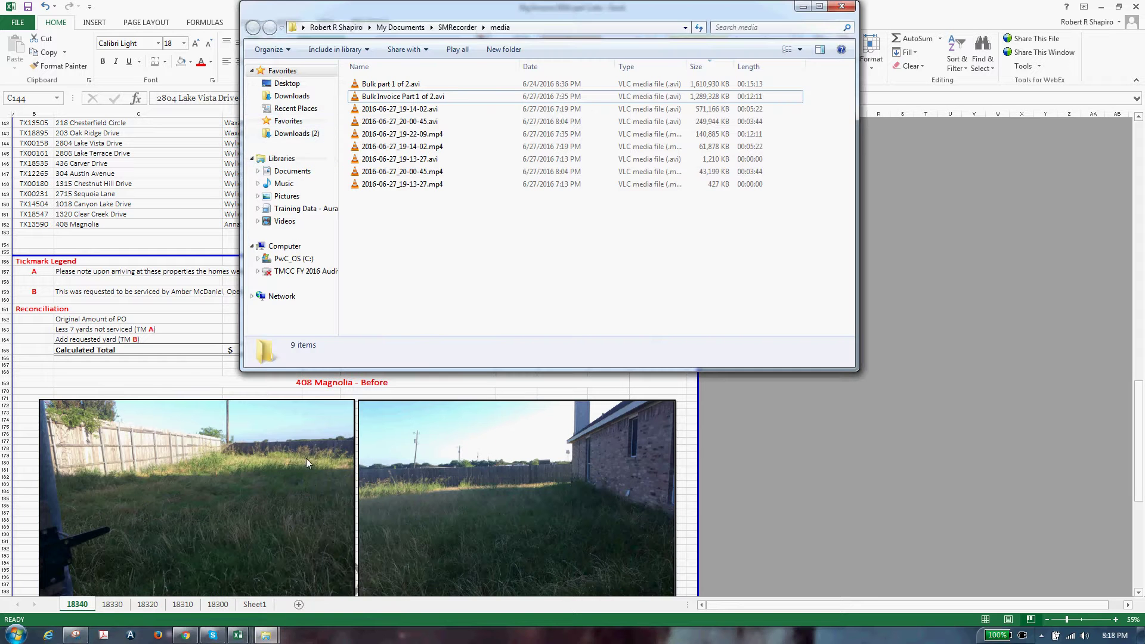
pyautogui.click(196, 597)
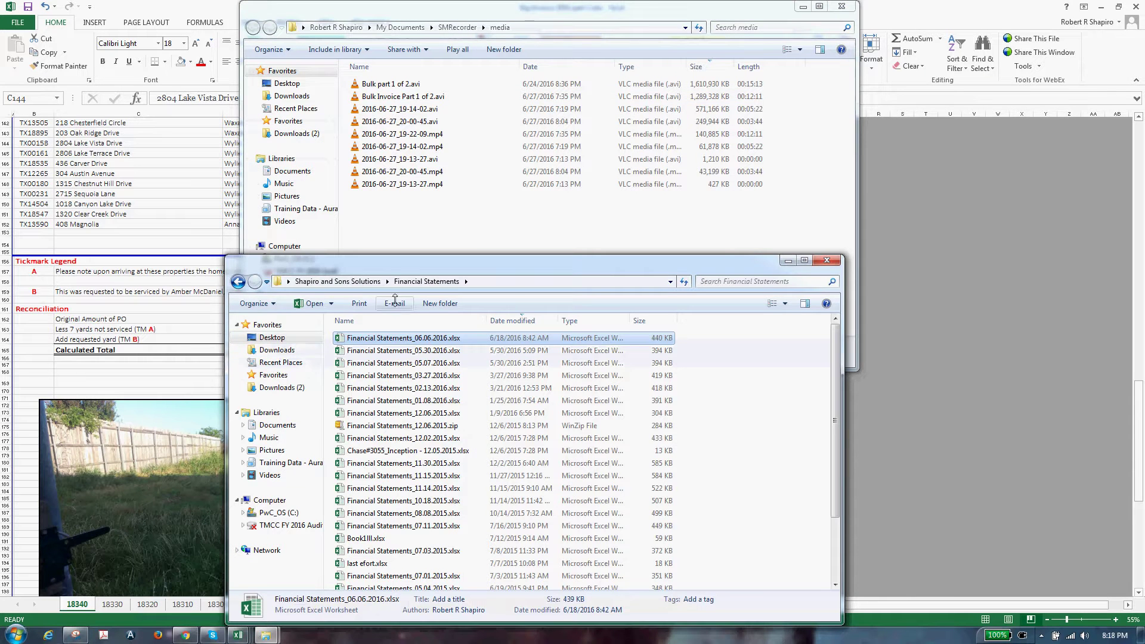
# Open SHAPI - SECONDARY SERVICES - 18340.pdf from Shapiro and Sons Solutions\Invoices\2016
pyautogui.click(362, 282)
pyautogui.doubleClick(372, 460)
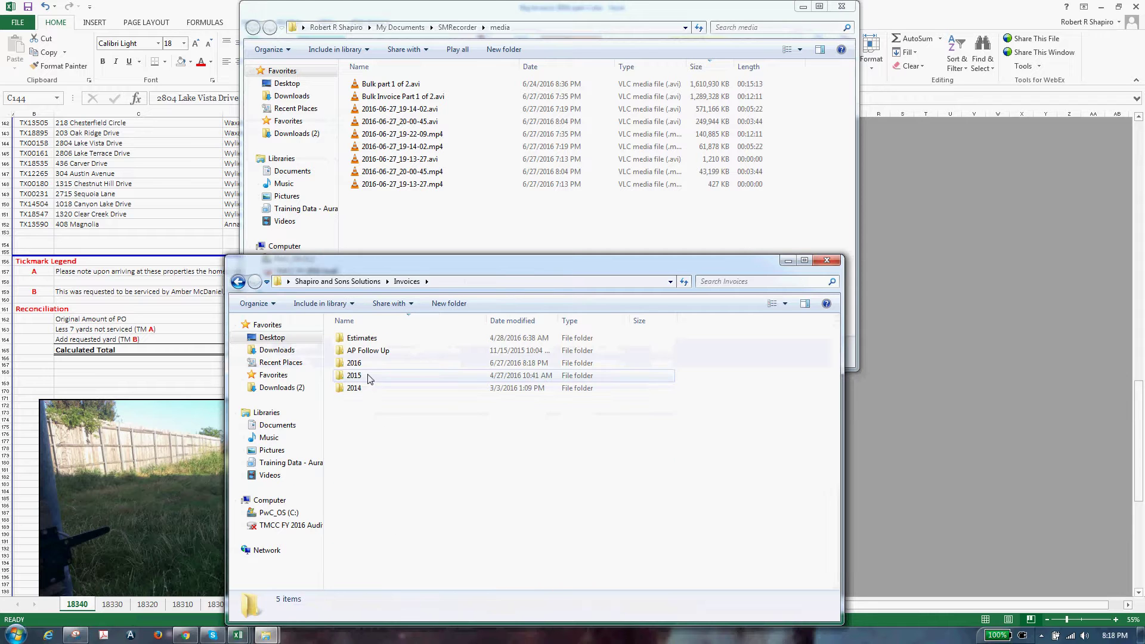
pyautogui.doubleClick(354, 362)
pyautogui.scroll(-7, 406, 510)
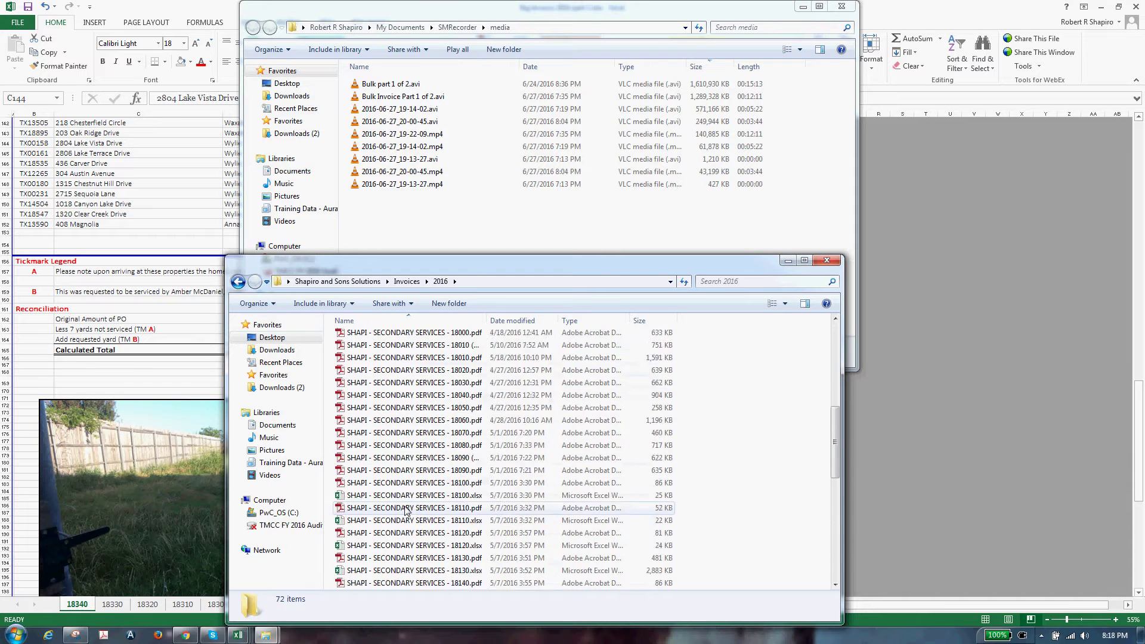
pyautogui.scroll(-10, 406, 510)
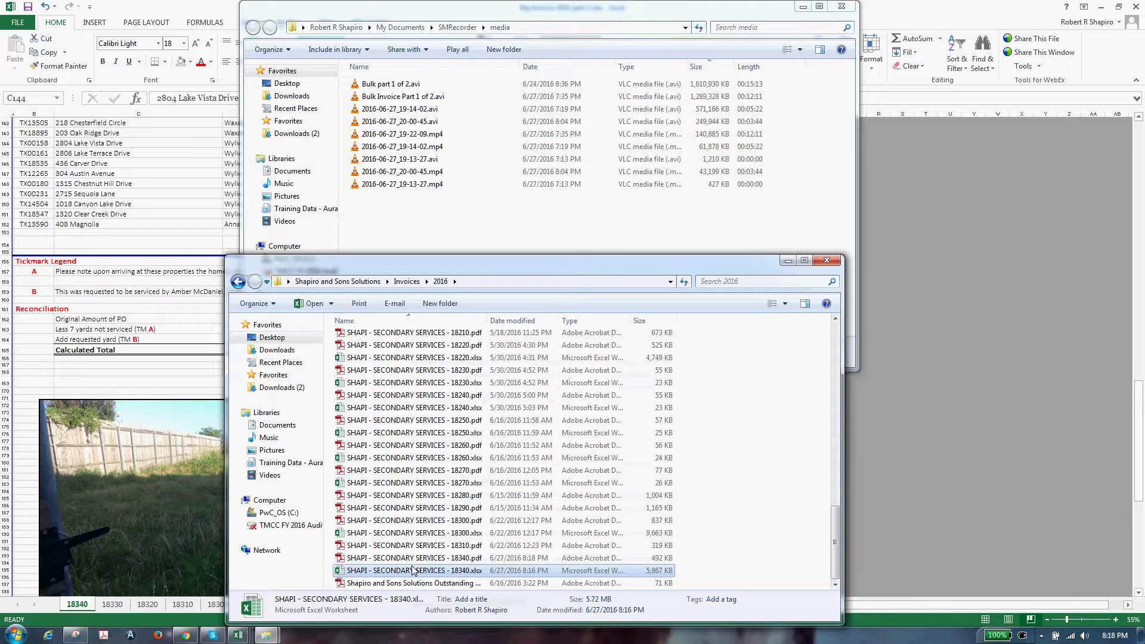
pyautogui.click(415, 559)
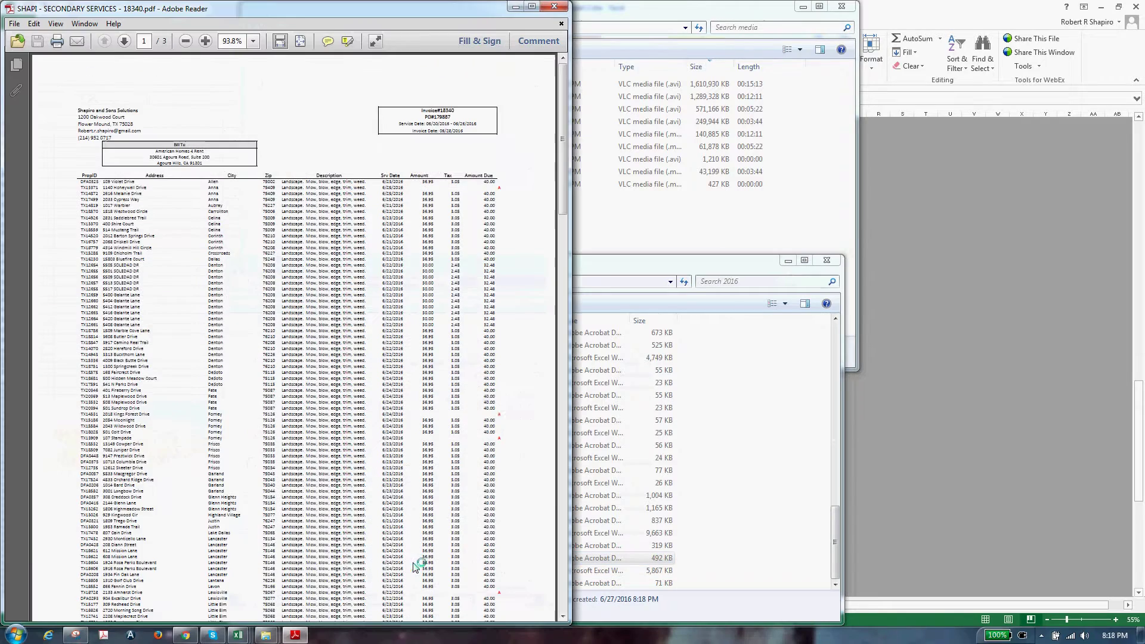
# Maximize Adobe Reader and scroll through the pages of invoice 18340
pyautogui.scroll(-5, 418, 455)
pyautogui.click(531, 7)
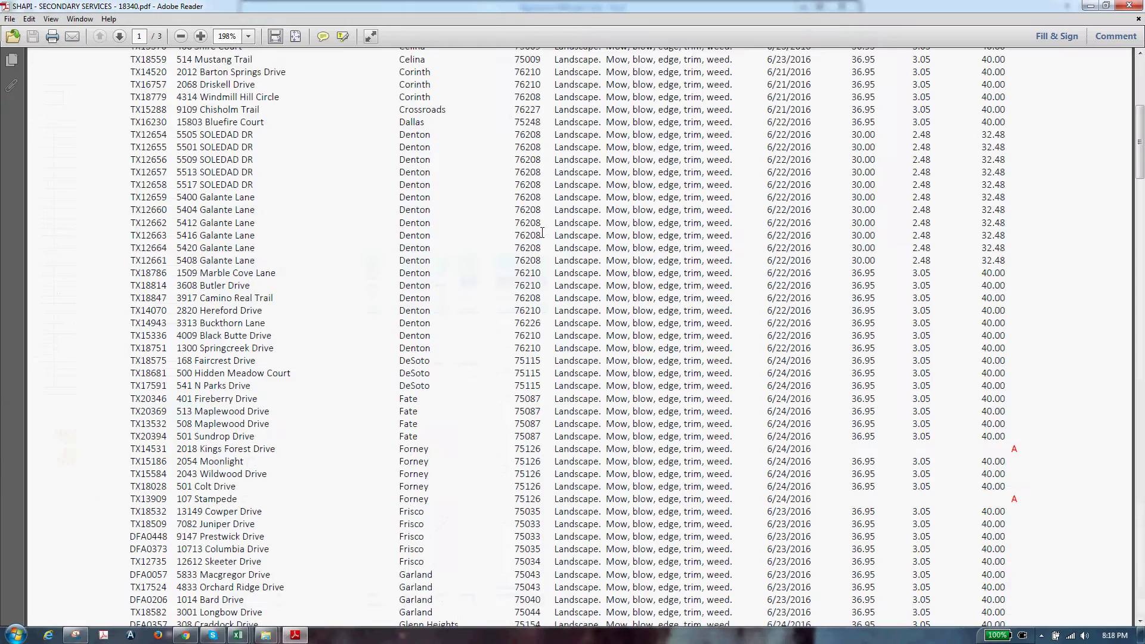
pyautogui.scroll(3, 507, 274)
pyautogui.moveTo(1141, 127); pyautogui.dragTo(1127, 65)
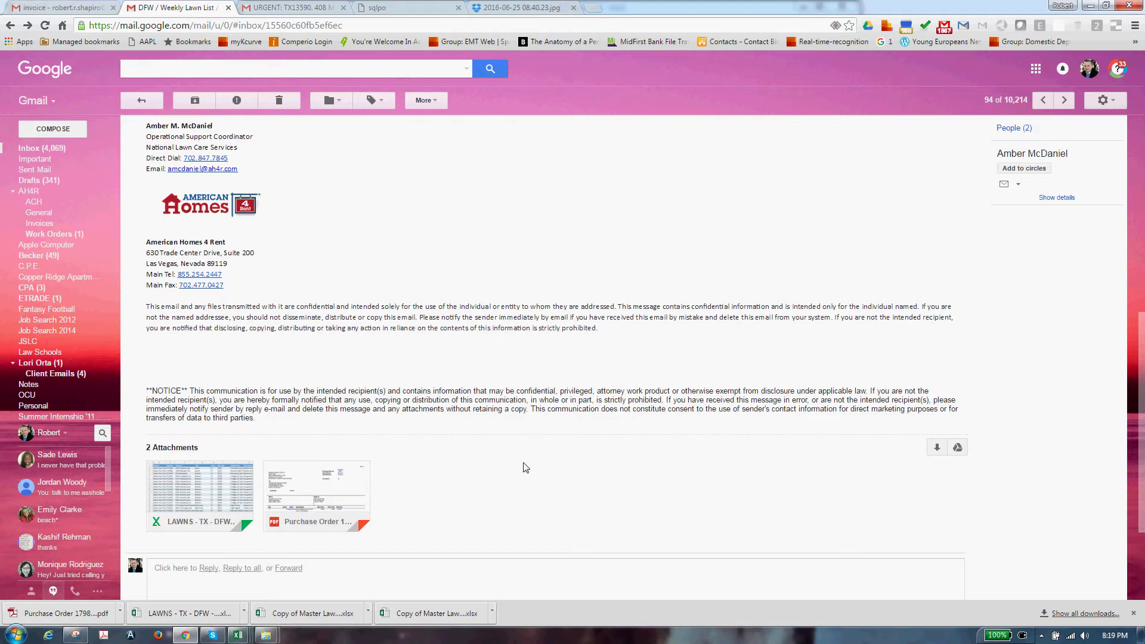
pyautogui.scroll(5, 523, 468)
pyautogui.click(247, 637)
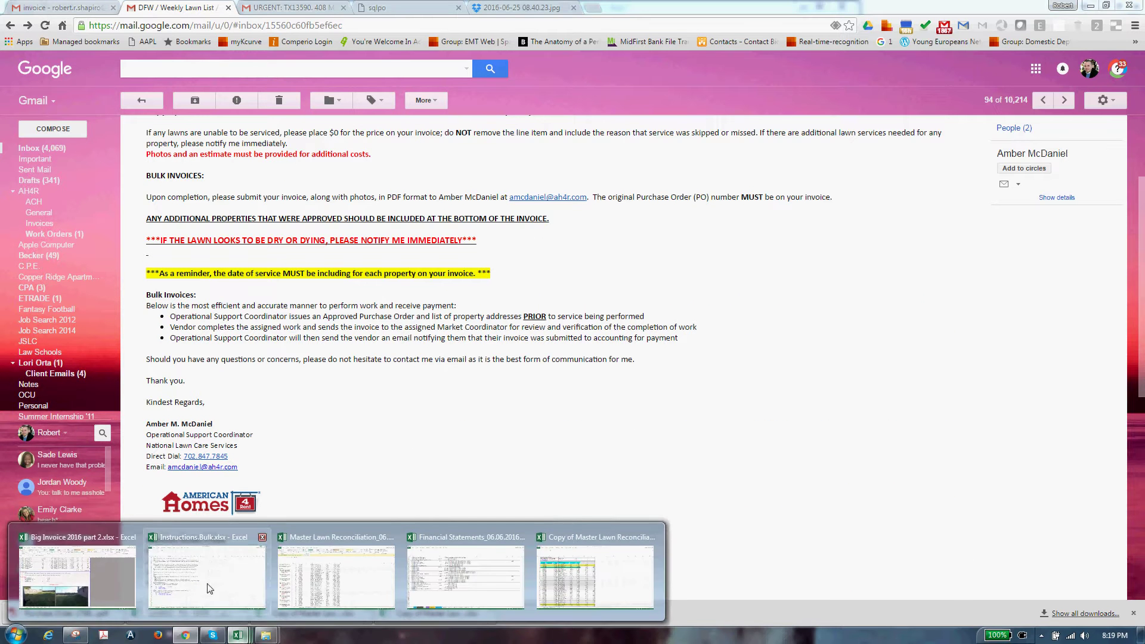
pyautogui.click(215, 561)
pyautogui.click(142, 336)
pyautogui.click(57, 314)
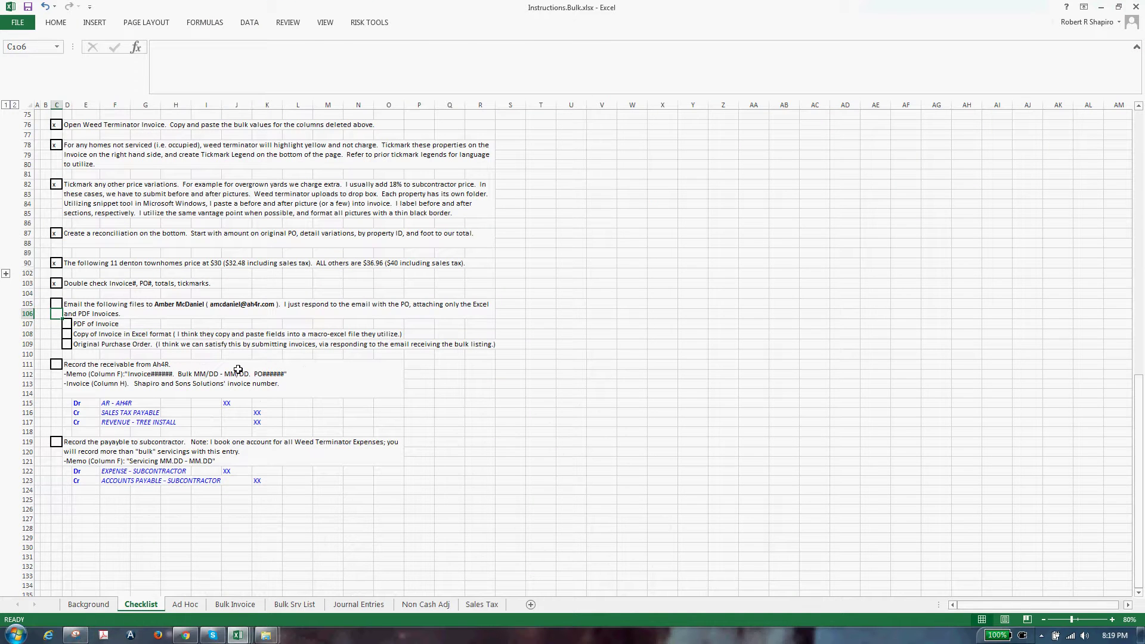
pyautogui.click(154, 304)
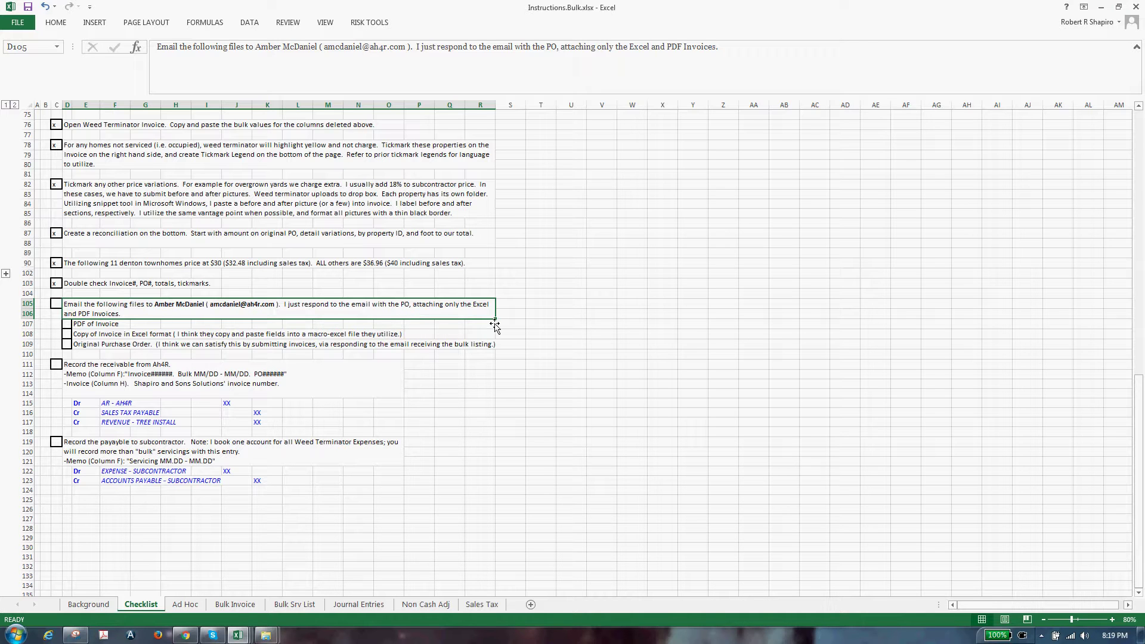
pyautogui.click(87, 324)
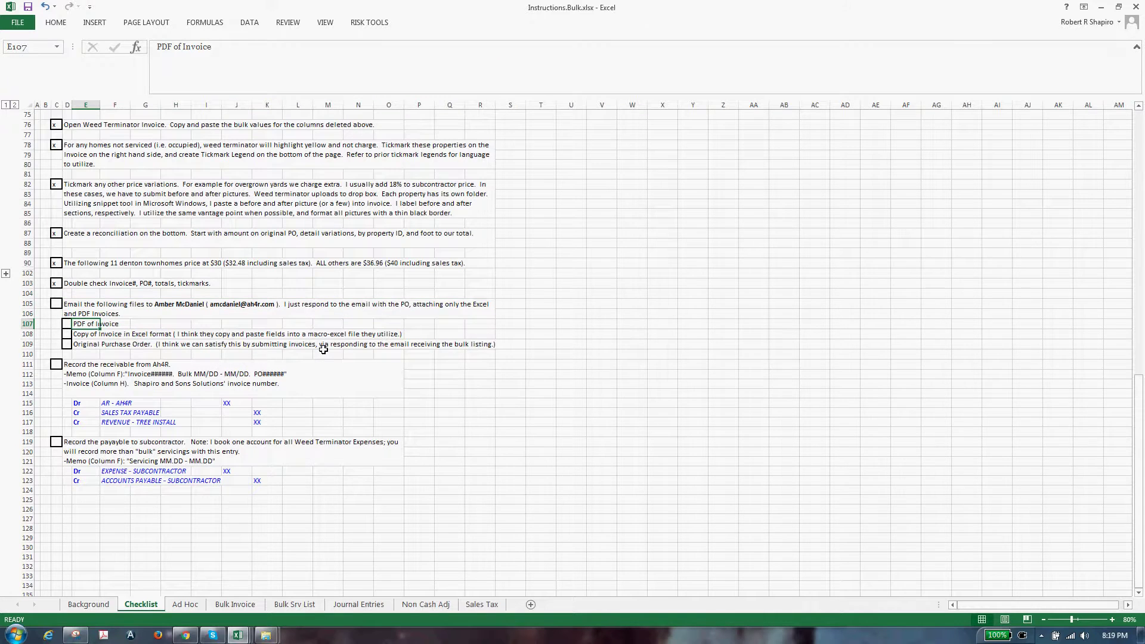
pyautogui.hotkey('alt', 'Tab')
pyautogui.scroll(5, 236, 184)
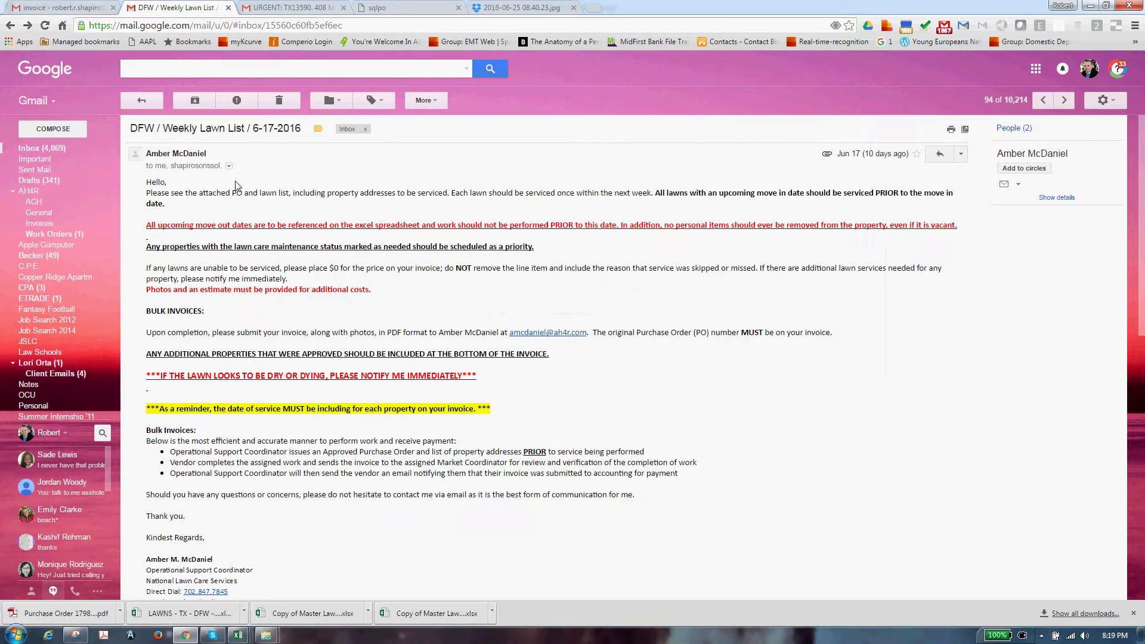
# Start a reply at the bottom of the weekly lawn list email
pyautogui.scroll(-10, 235, 185)
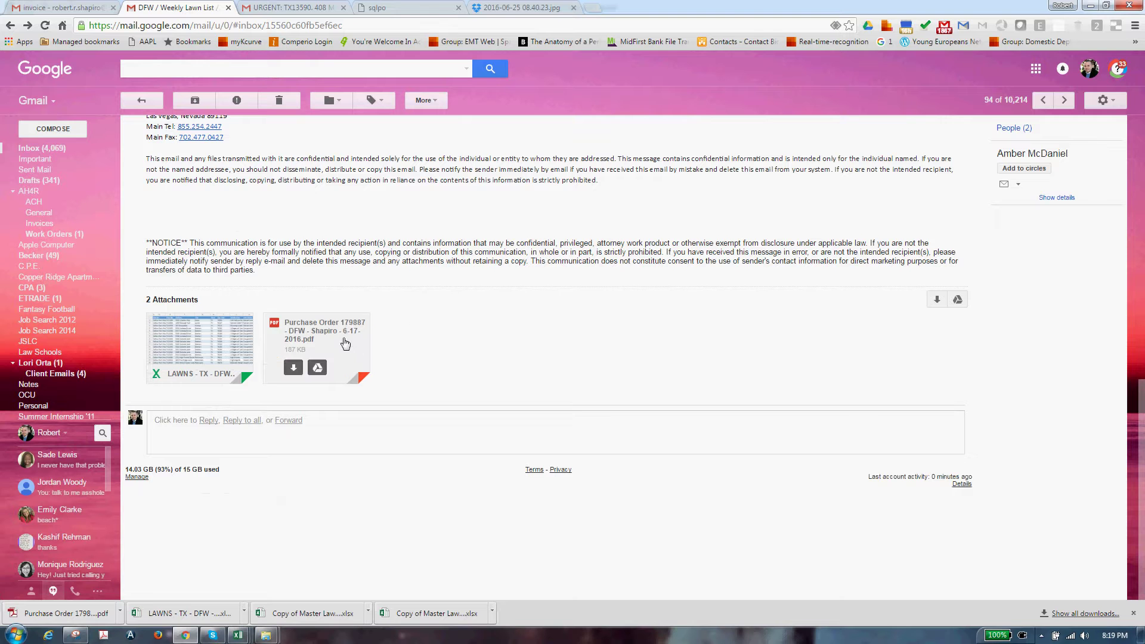
pyautogui.click(352, 441)
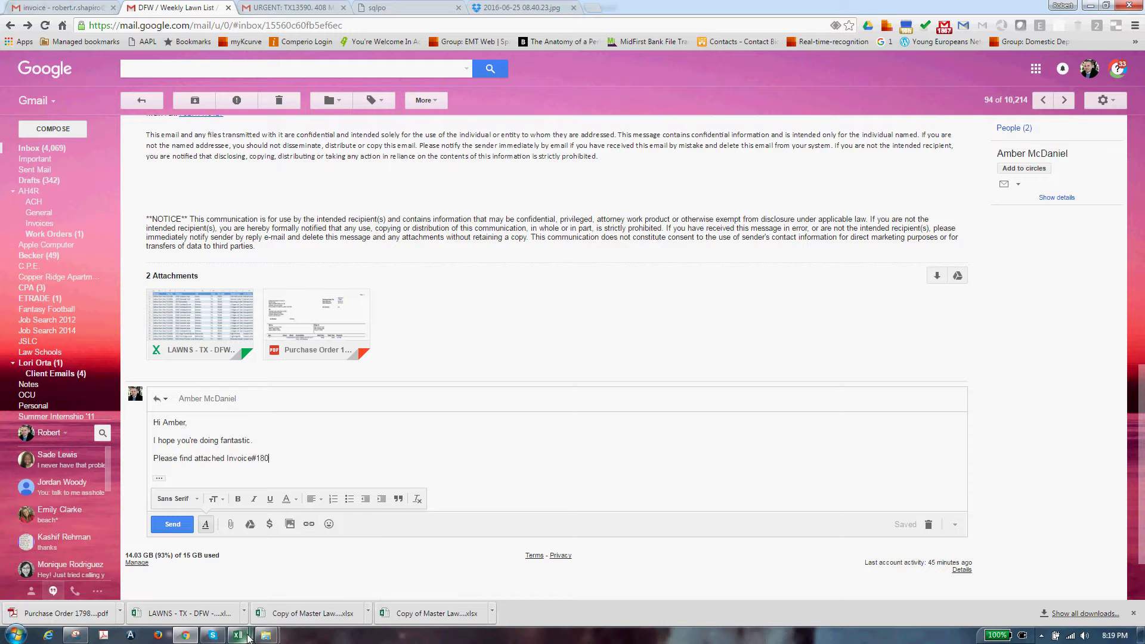
# Check the invoice number in the Big Invoice workbook and complete 'Invoice#18340' in the reply
pyautogui.moveTo(248, 637)
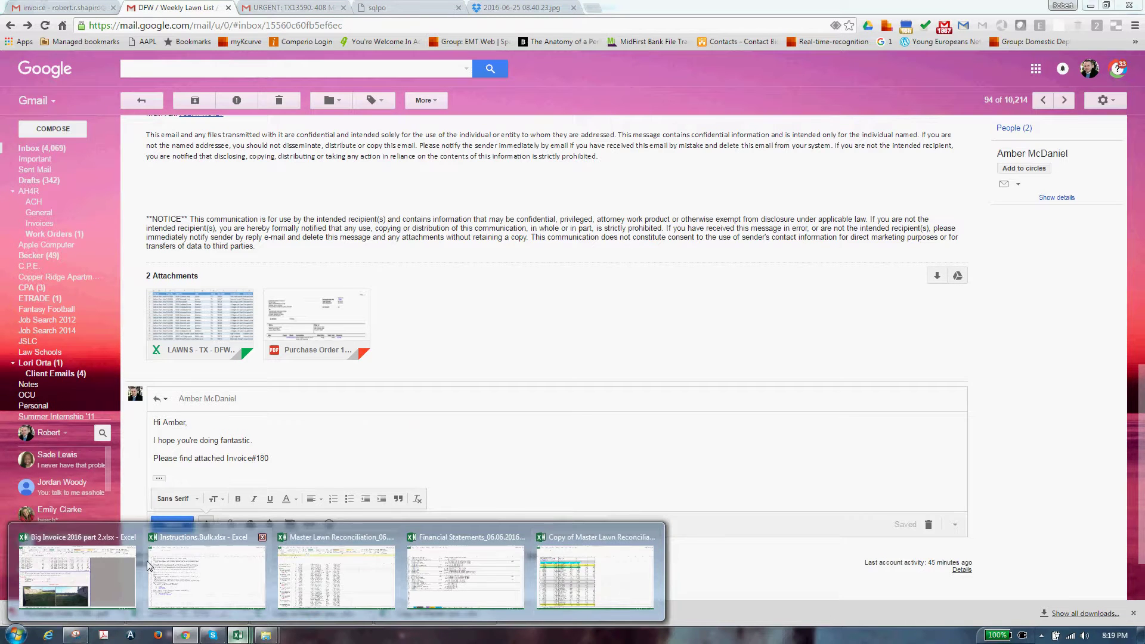
pyautogui.click(113, 566)
pyautogui.click(835, 406)
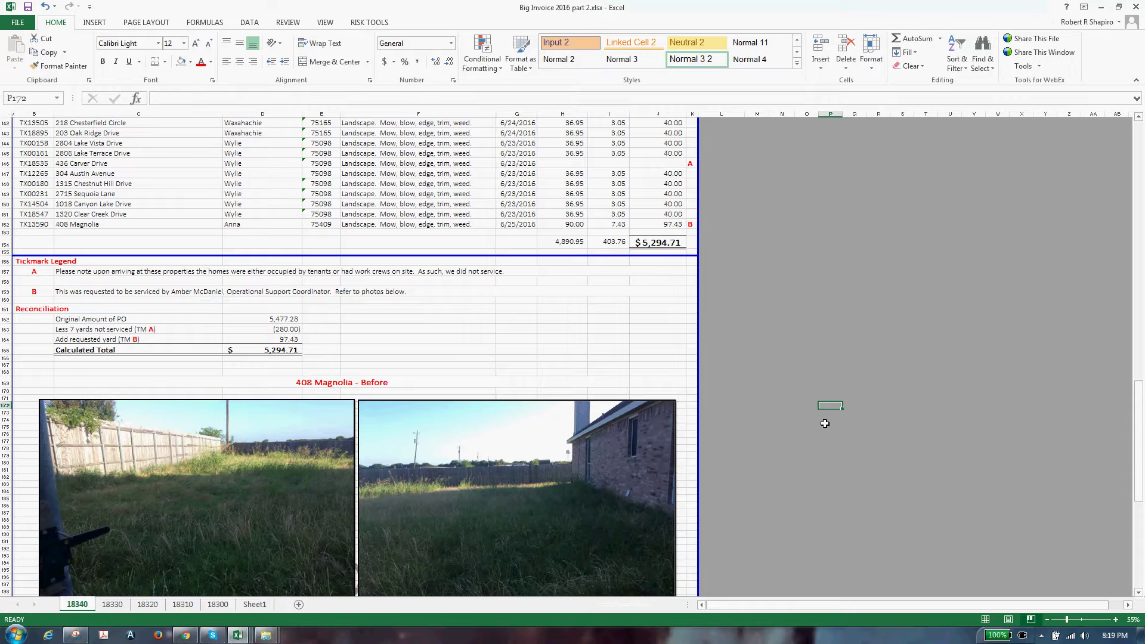
pyautogui.click(852, 405)
pyautogui.moveTo(1066, 340); pyautogui.dragTo(1069, 319)
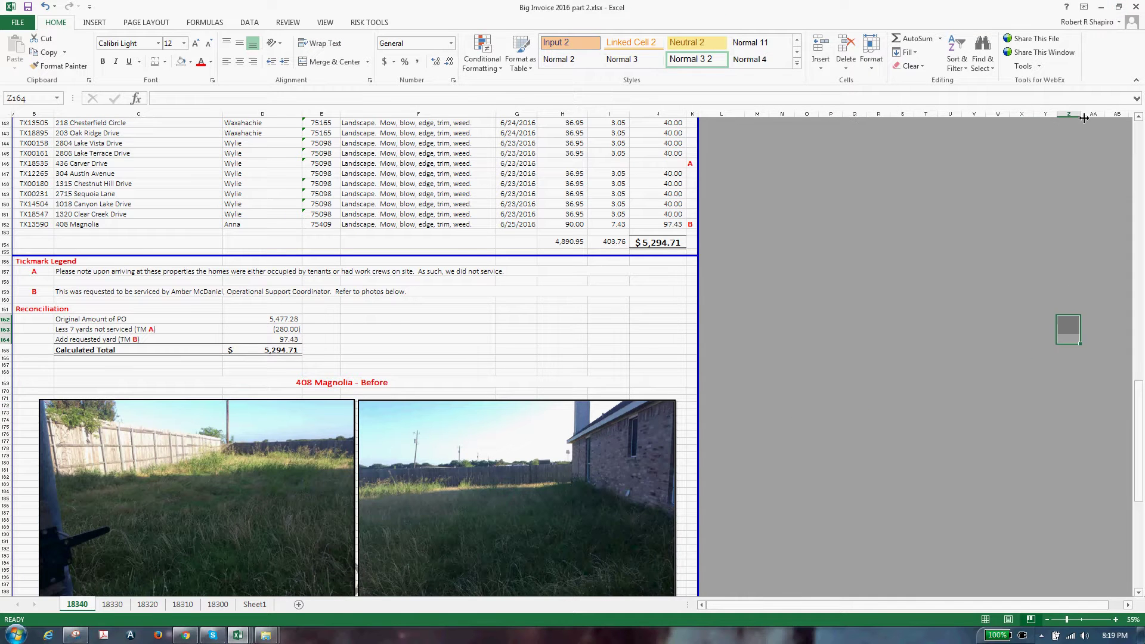
pyautogui.click(1100, 7)
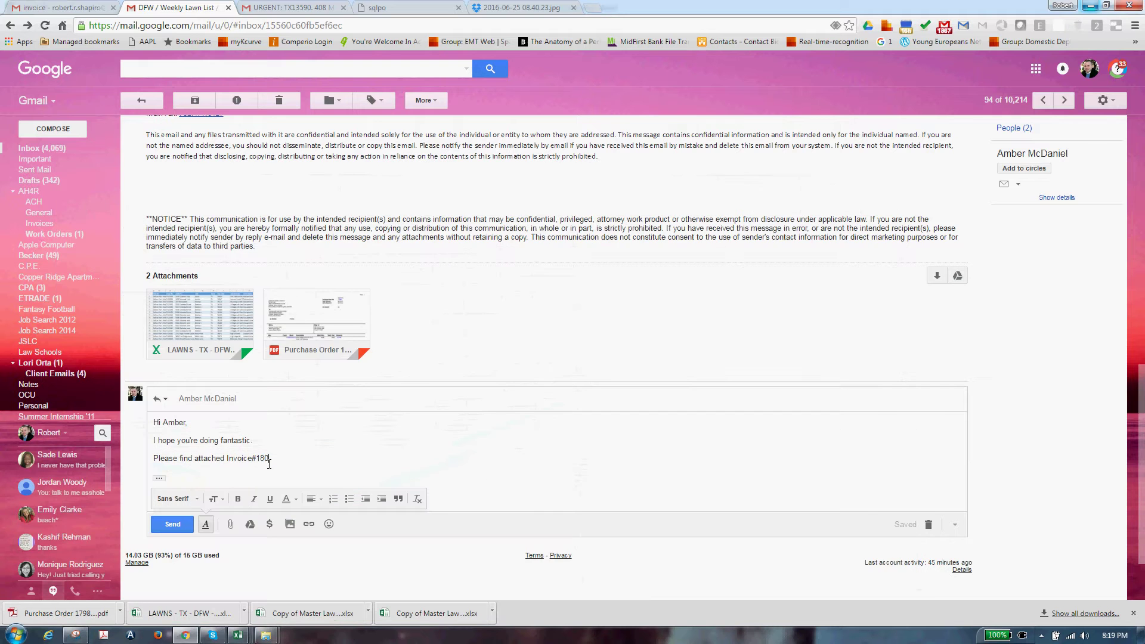
pyautogui.write('340 for PO#')
# Fill in the purchase order number after PO# in the reply
pyautogui.moveTo(310, 325)
pyautogui.click(339, 457)
pyautogui.write('1799')
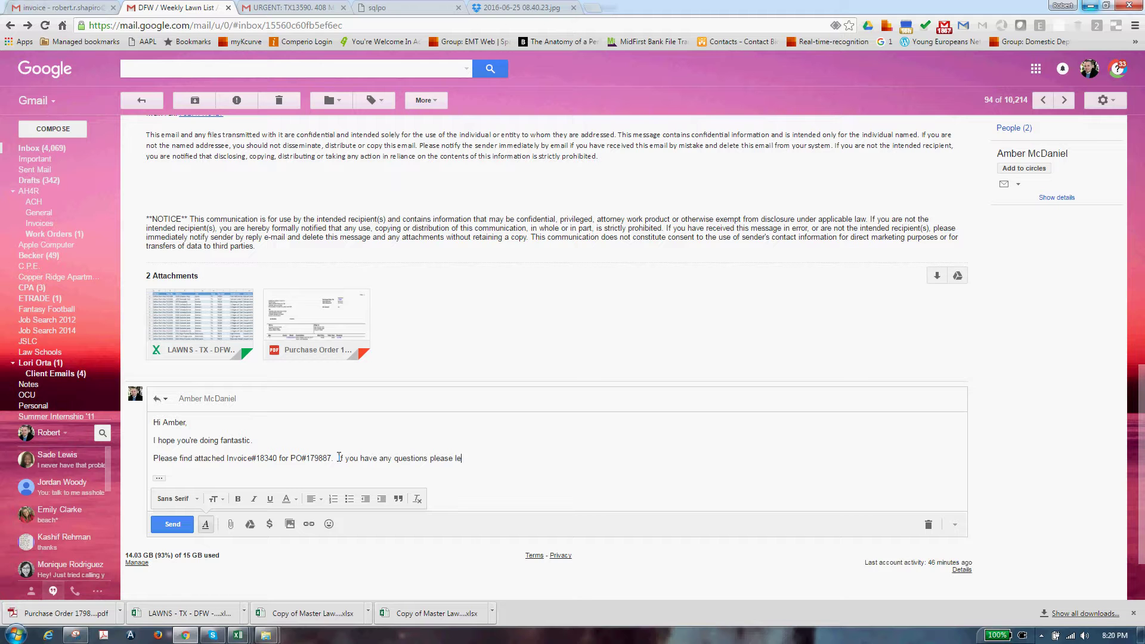
pyautogui.write('w.')
# Add the line 'Thank you so much for the work! Please keep me in mind for anything DFW.'
pyautogui.press('Return')
pyautogui.write('Thank you so much f')
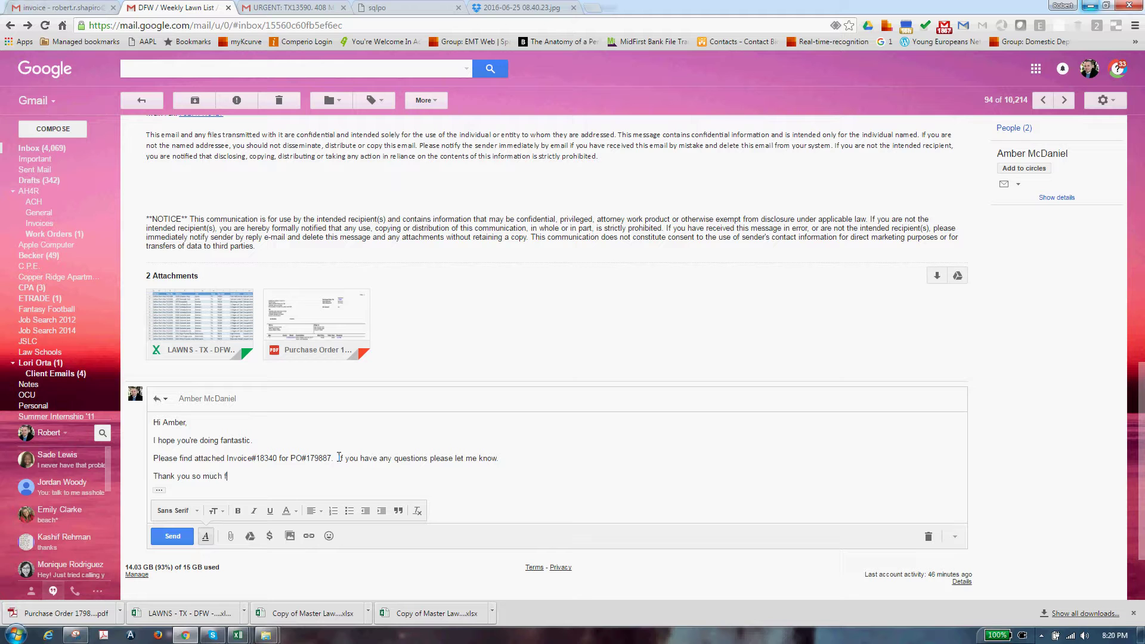
pyautogui.write('or the work! Please keep me in mind for anythi')
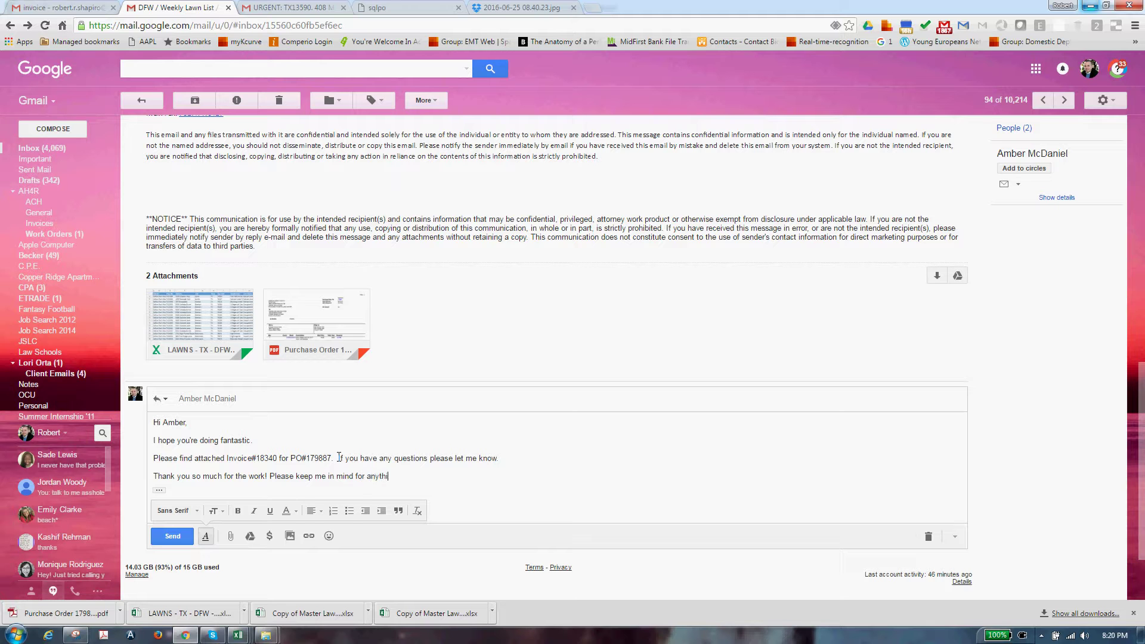
pyautogui.write('ng DFW.')
pyautogui.press('Return')
pyautogui.press('BackSpace')
pyautogui.press('BackSpace')
pyautogui.press('Return')
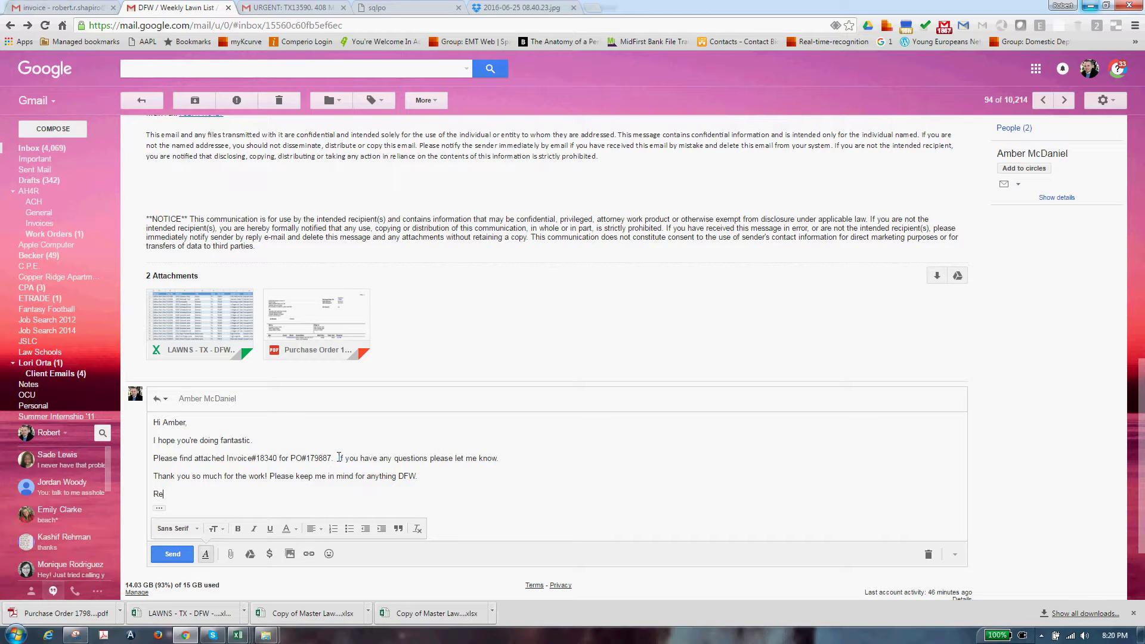
# Sign off with 'Regards,', the sender's name and the company name
pyautogui.press('Return')
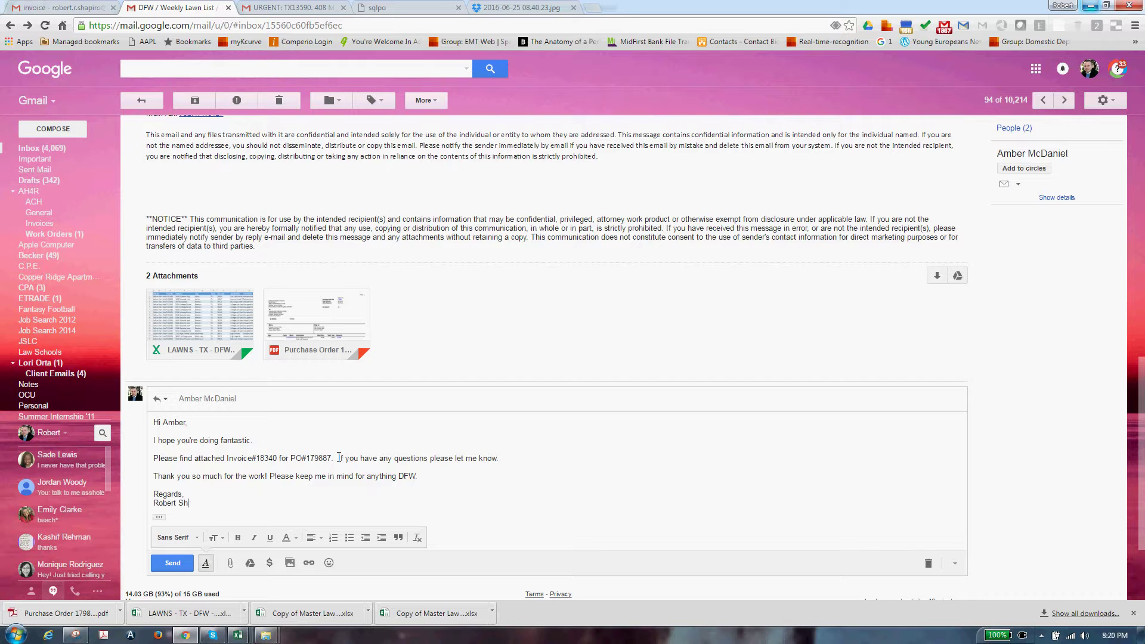
pyautogui.press('Return')
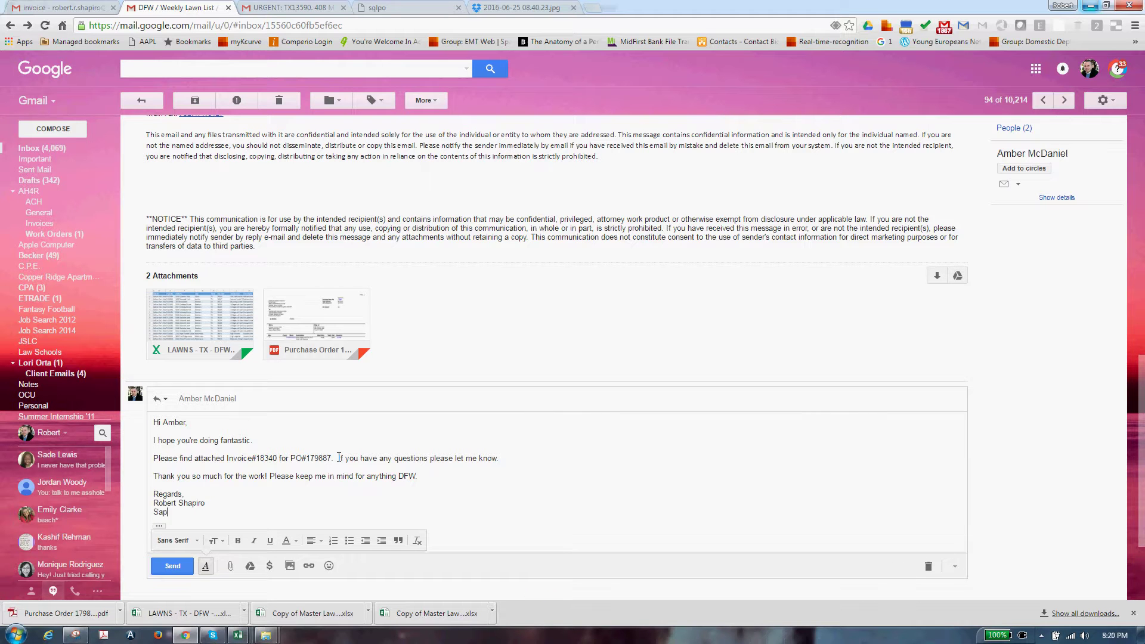
pyautogui.moveTo(266, 635)
pyautogui.click(349, 572)
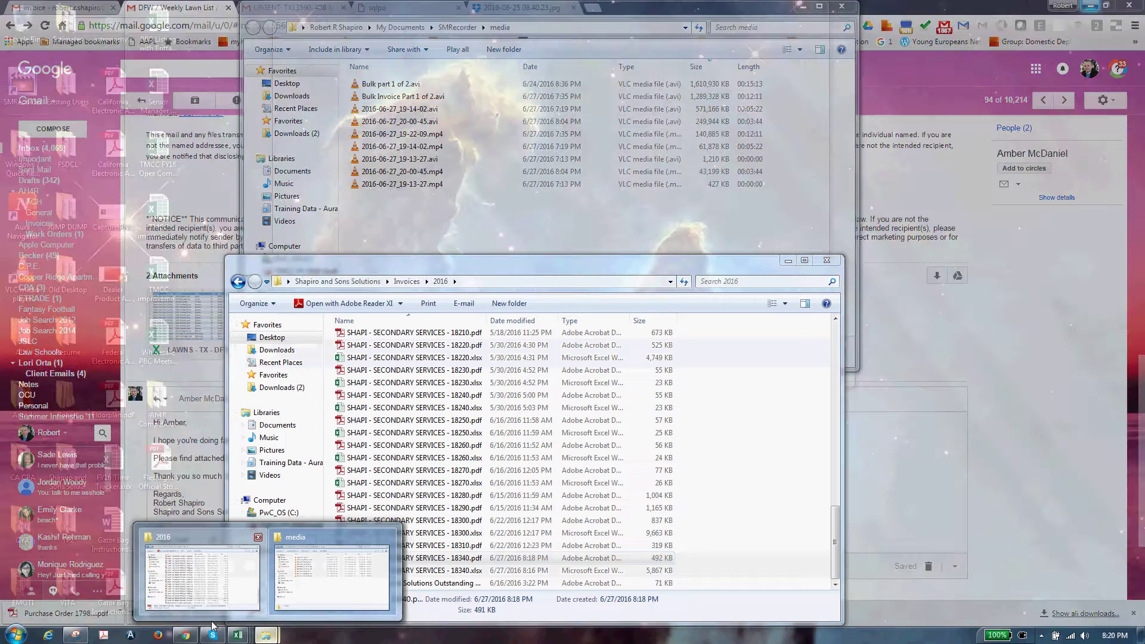
# Drag the 18340 .pdf and .xlsx files from Invoices\2016 onto the Gmail reply
pyautogui.click(197, 573)
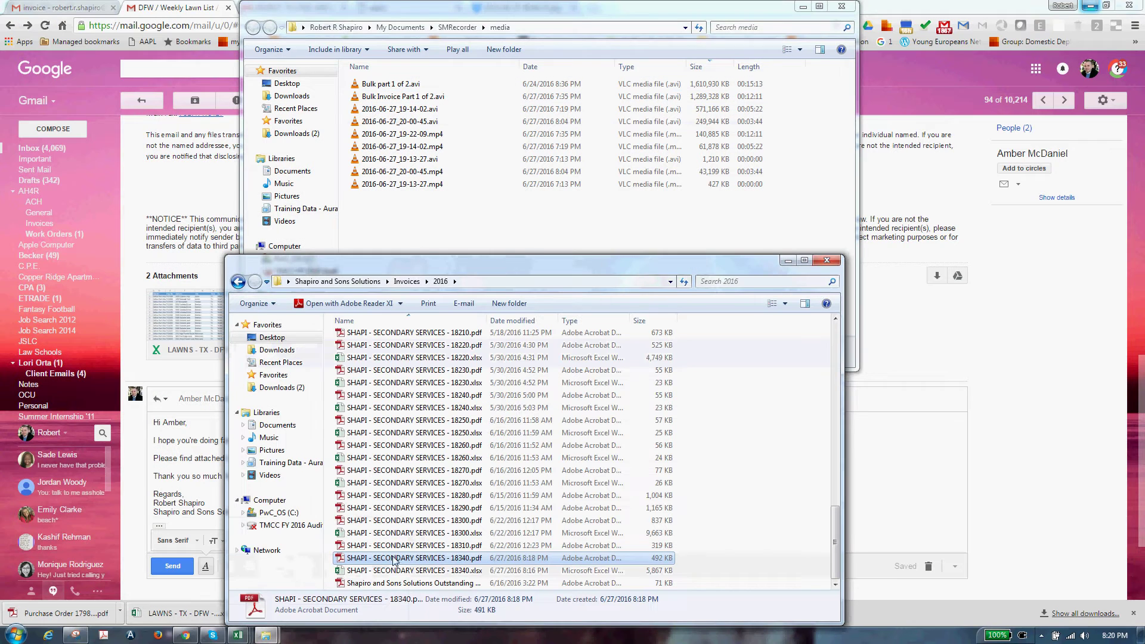
pyautogui.click(394, 561)
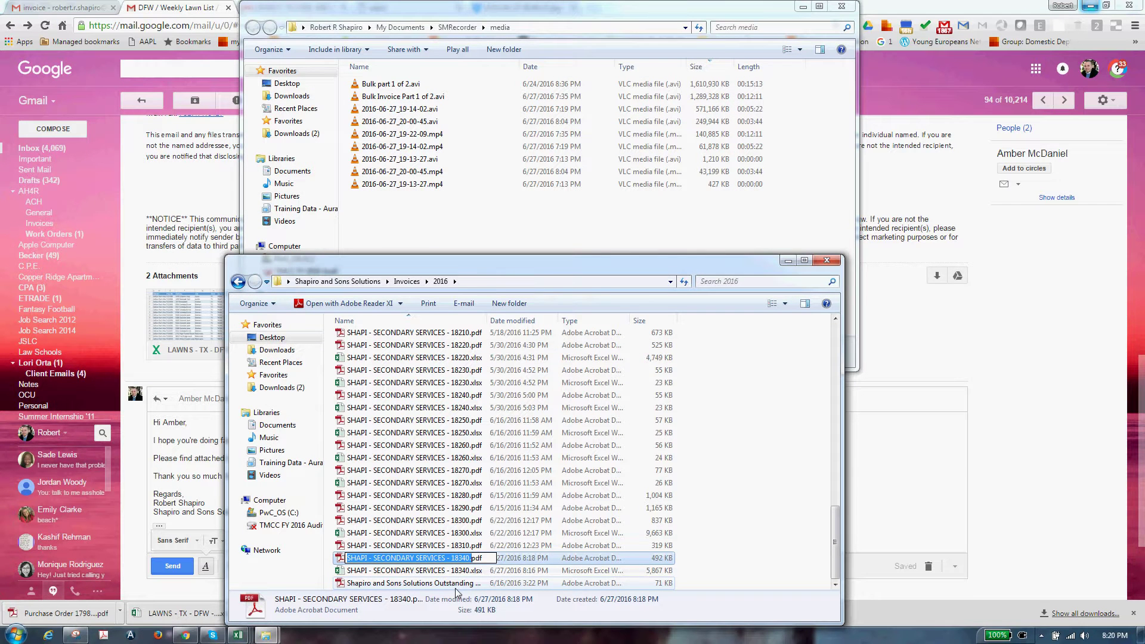
pyautogui.press('Escape')
pyautogui.hotkey('shift', 'Down')
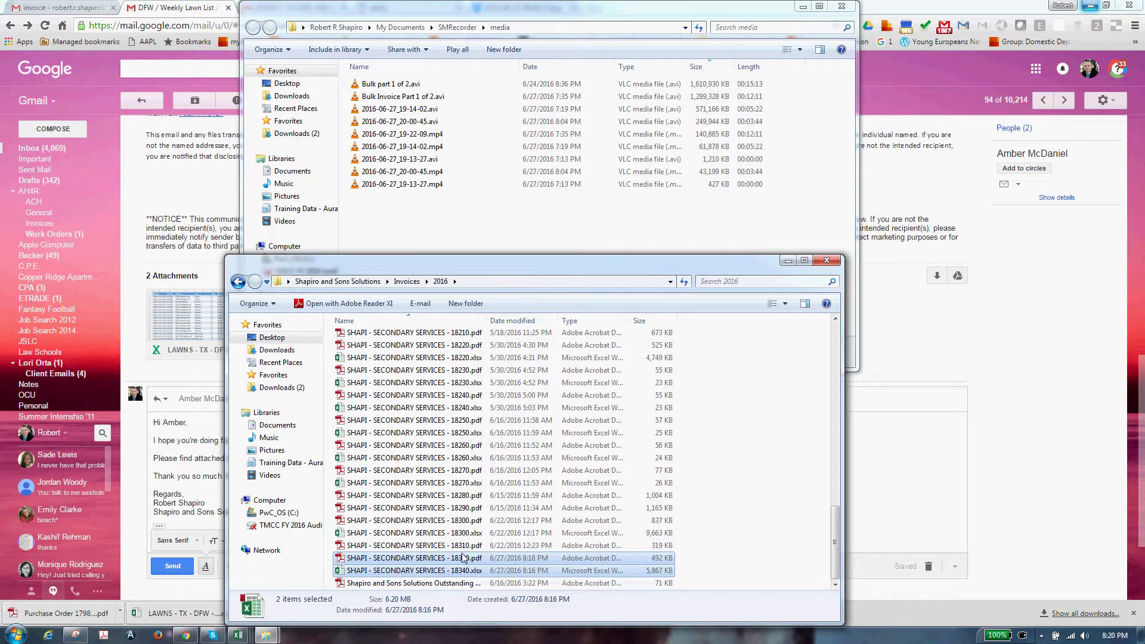
pyautogui.moveTo(475, 565); pyautogui.dragTo(179, 477)
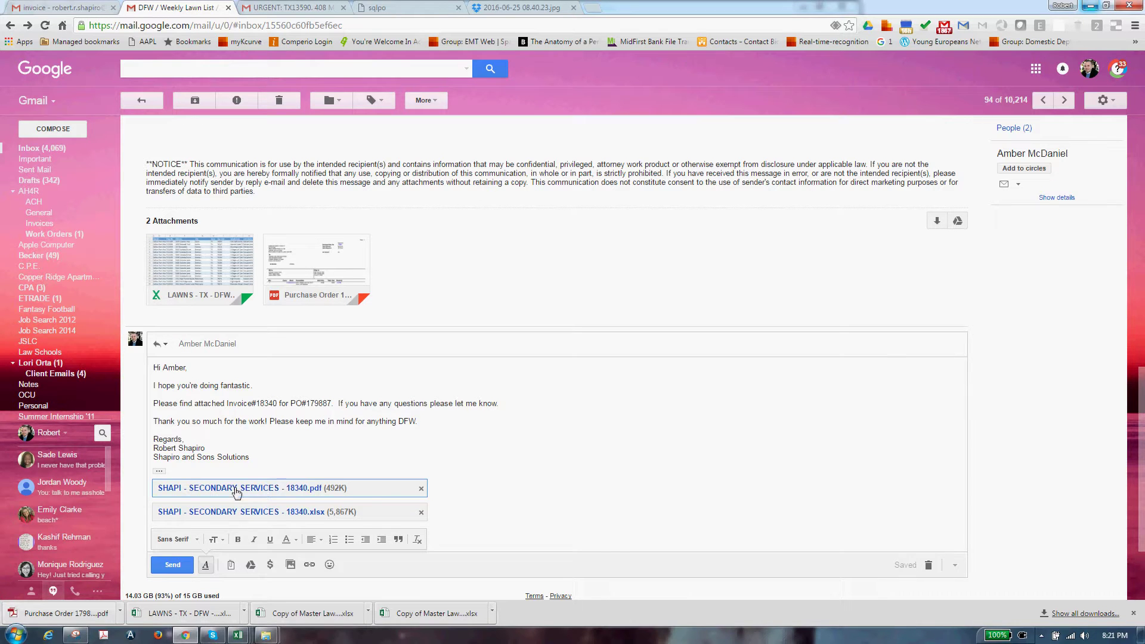
# Preview the attached invoice PDF and download the attached Excel invoice
pyautogui.click(268, 490)
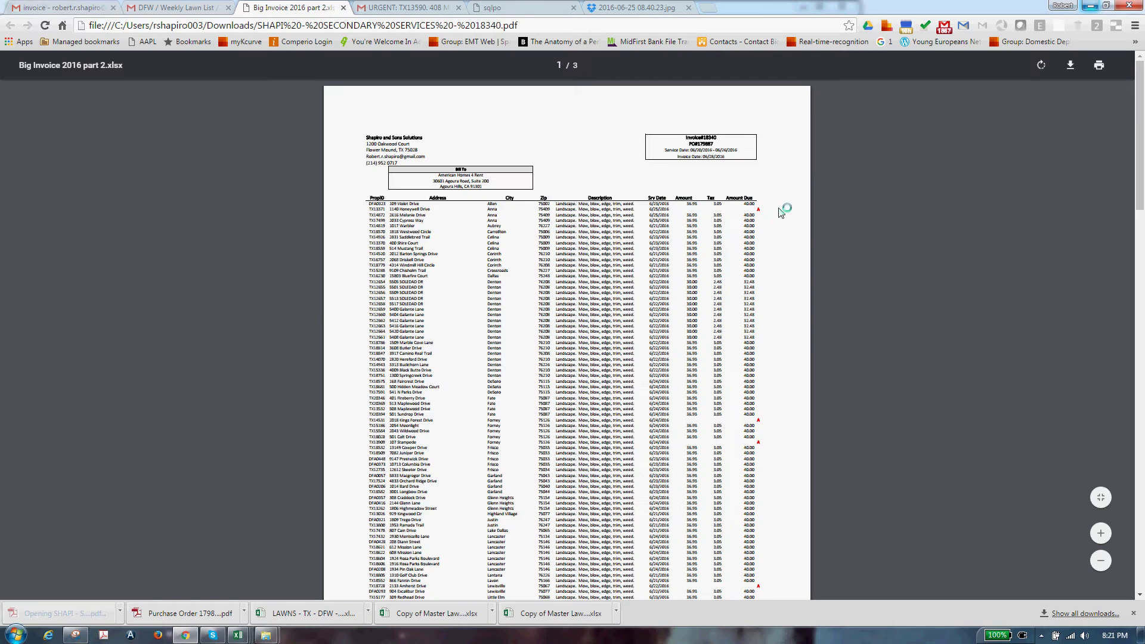
pyautogui.scroll(-15, 626, 529)
pyautogui.scroll(-7, 626, 529)
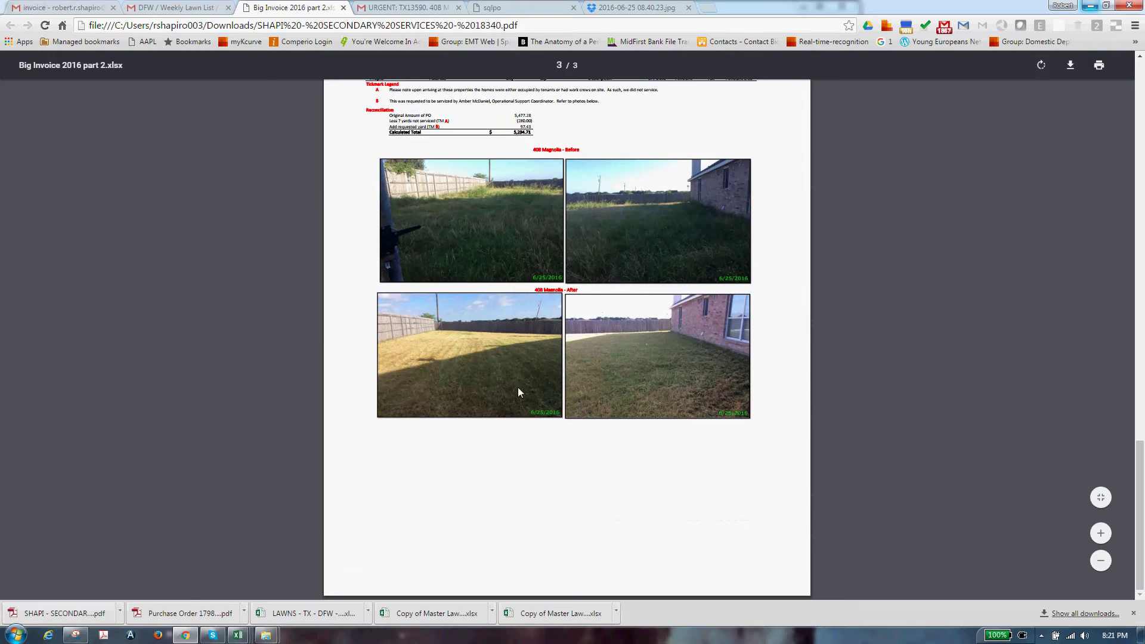
pyautogui.click(167, 7)
pyautogui.click(166, 512)
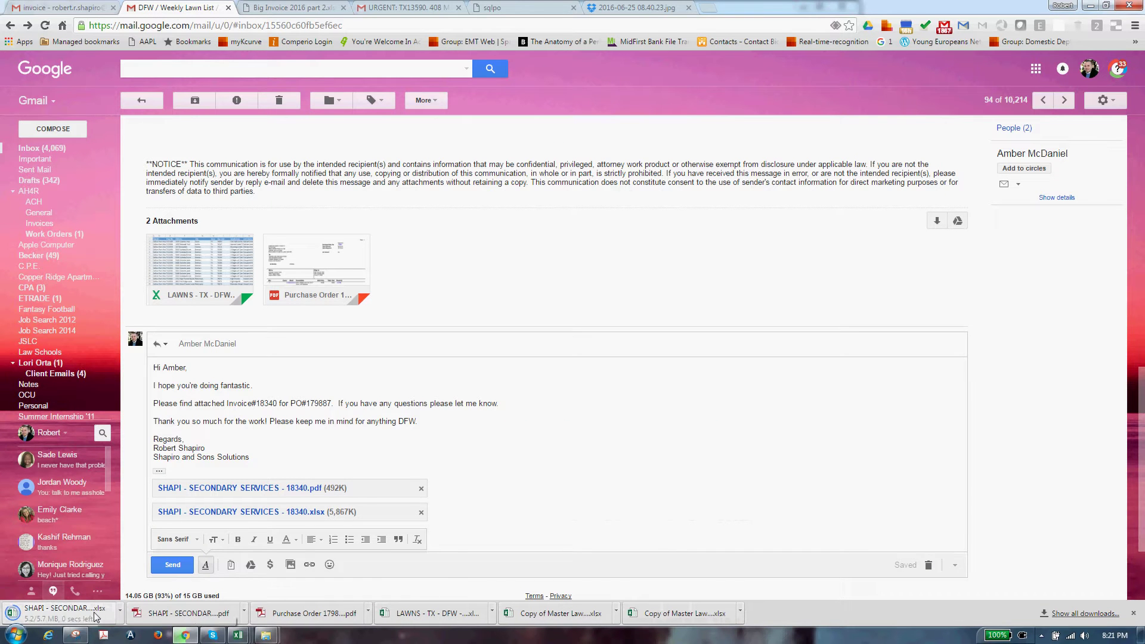
pyautogui.click(96, 616)
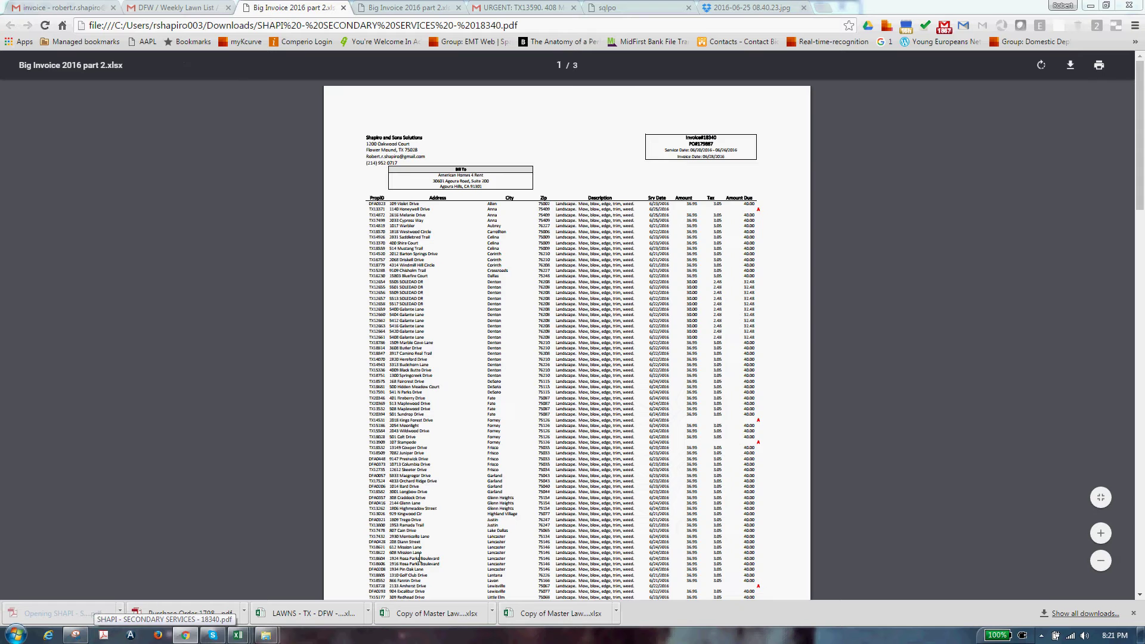
pyautogui.click(412, 7)
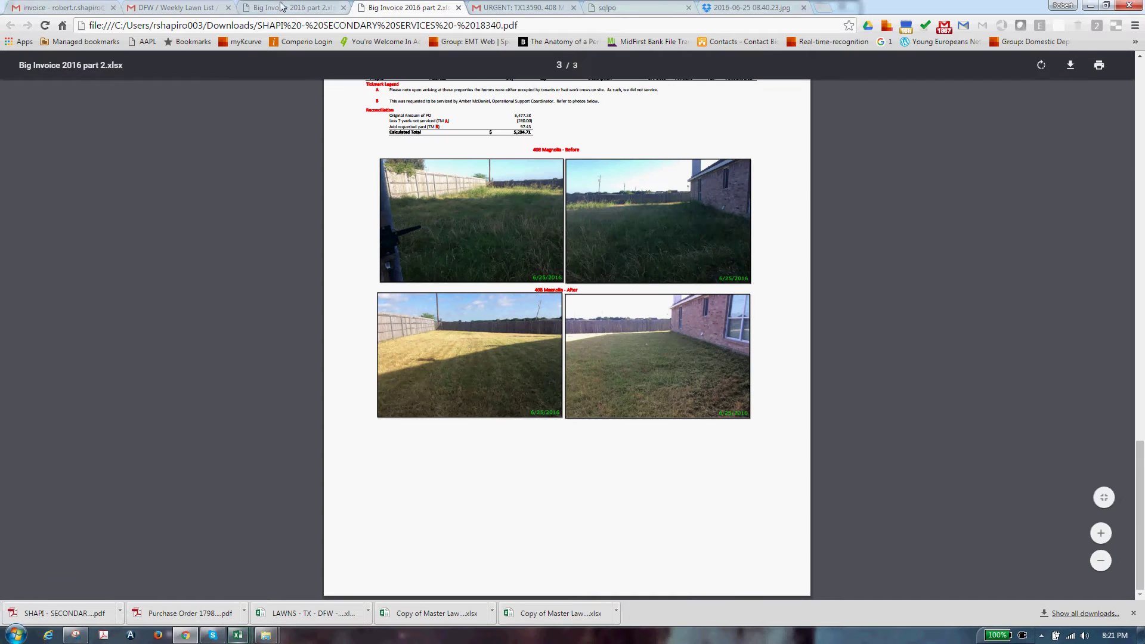
pyautogui.click(188, 7)
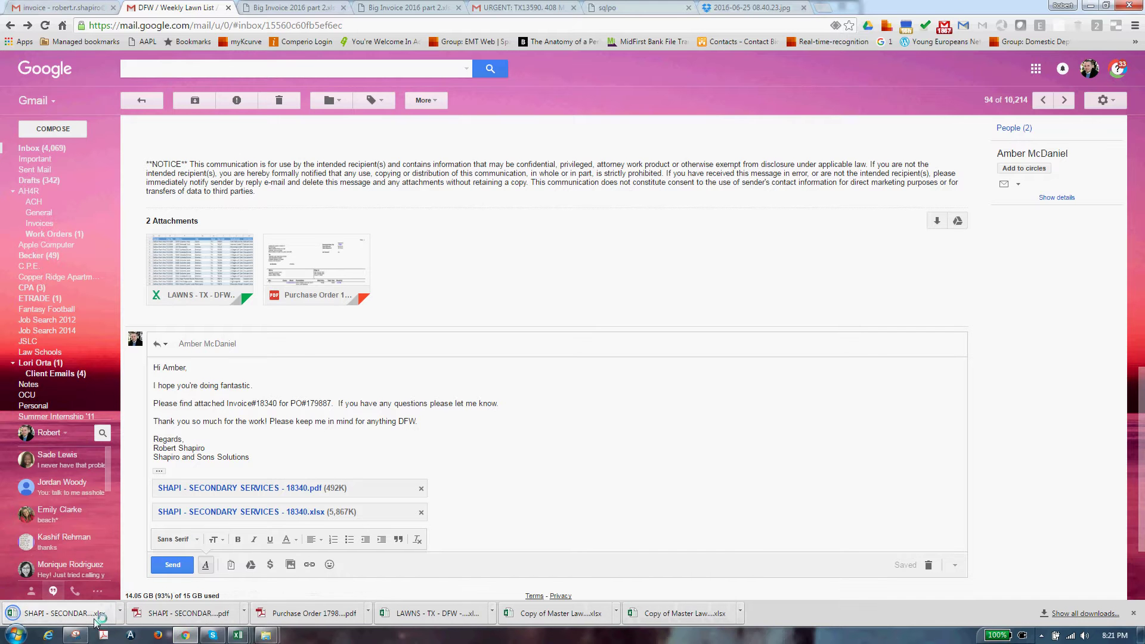
# Verify the PO number in the downloaded Excel invoice, close it, and send the reply
pyautogui.click(88, 618)
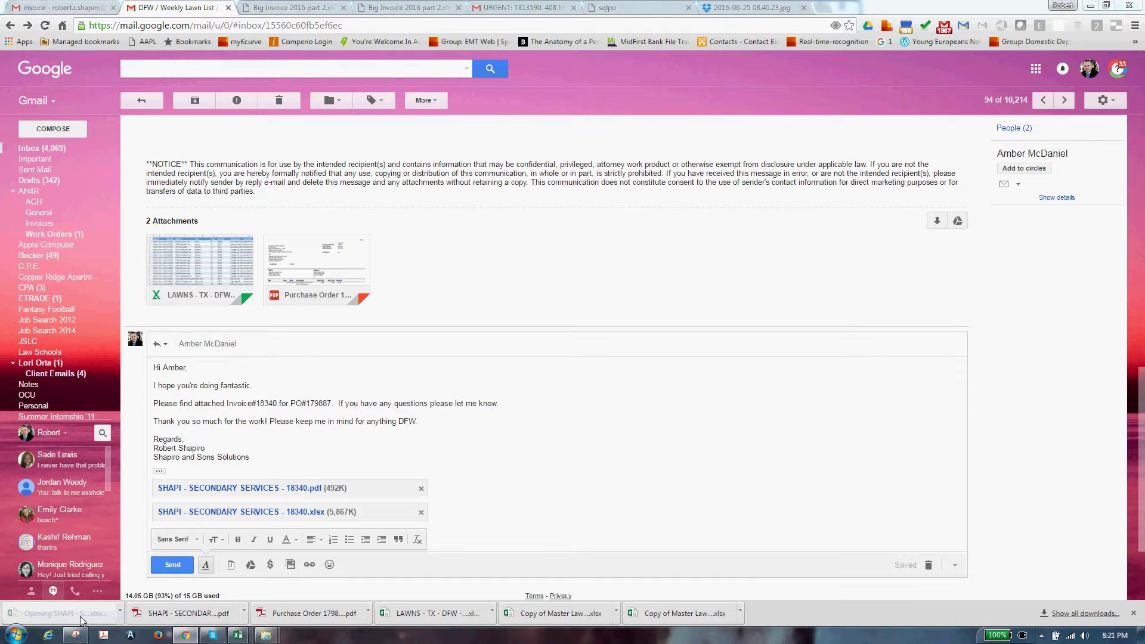
pyautogui.click(757, 273)
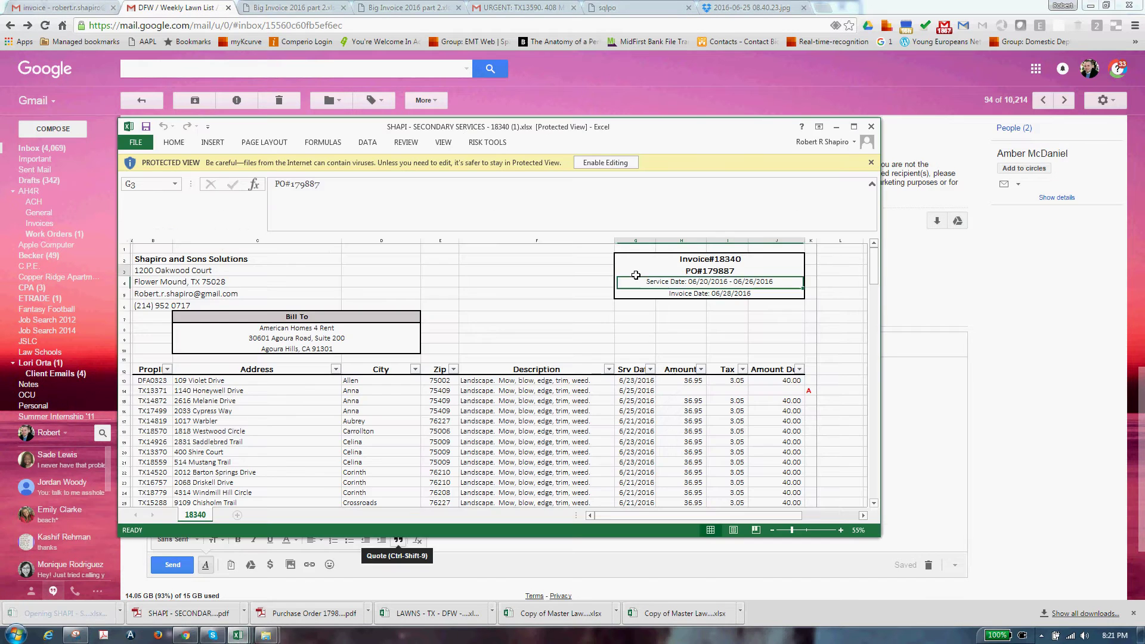
pyautogui.scroll(-4, 757, 277)
pyautogui.moveTo(874, 274); pyautogui.dragTo(867, 492)
pyautogui.click(871, 126)
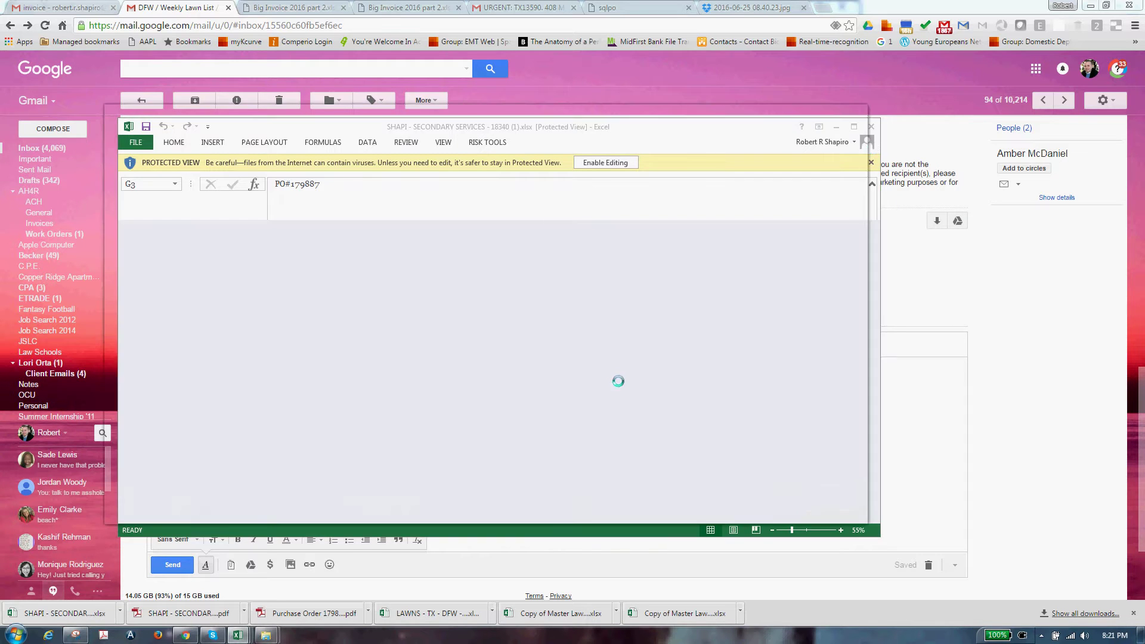
pyautogui.click(173, 565)
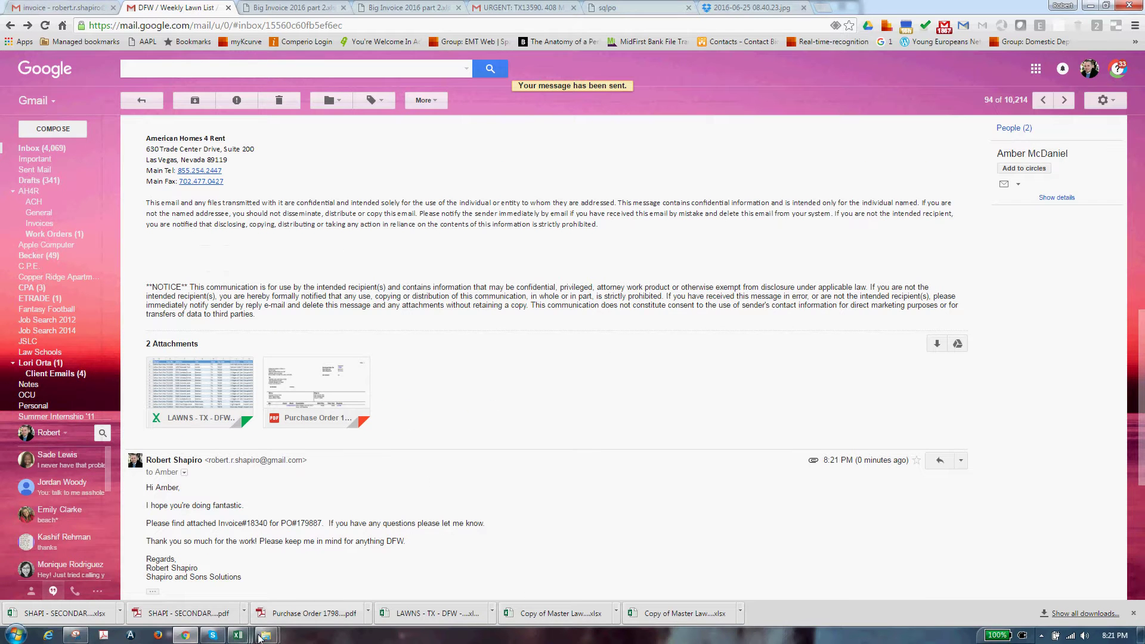
# Tick the emailing step and the PDF of Invoice box with x on the checklist
pyautogui.click(1090, 5)
pyautogui.click(88, 280)
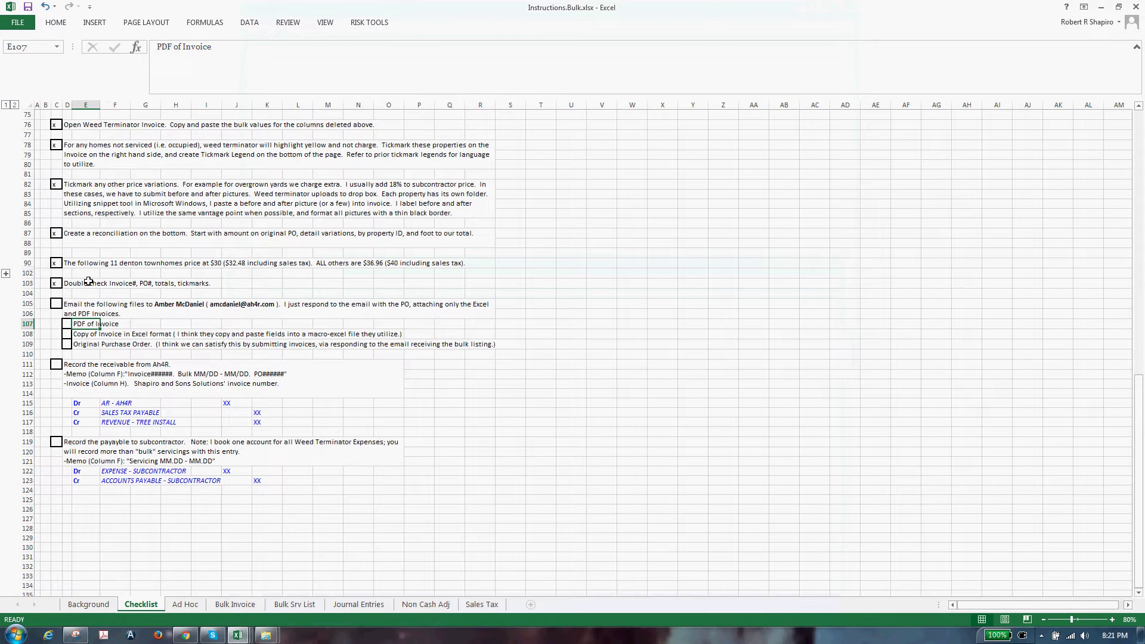
pyautogui.click(57, 294)
pyautogui.press('Down')
pyautogui.write('x')
pyautogui.press('Return')
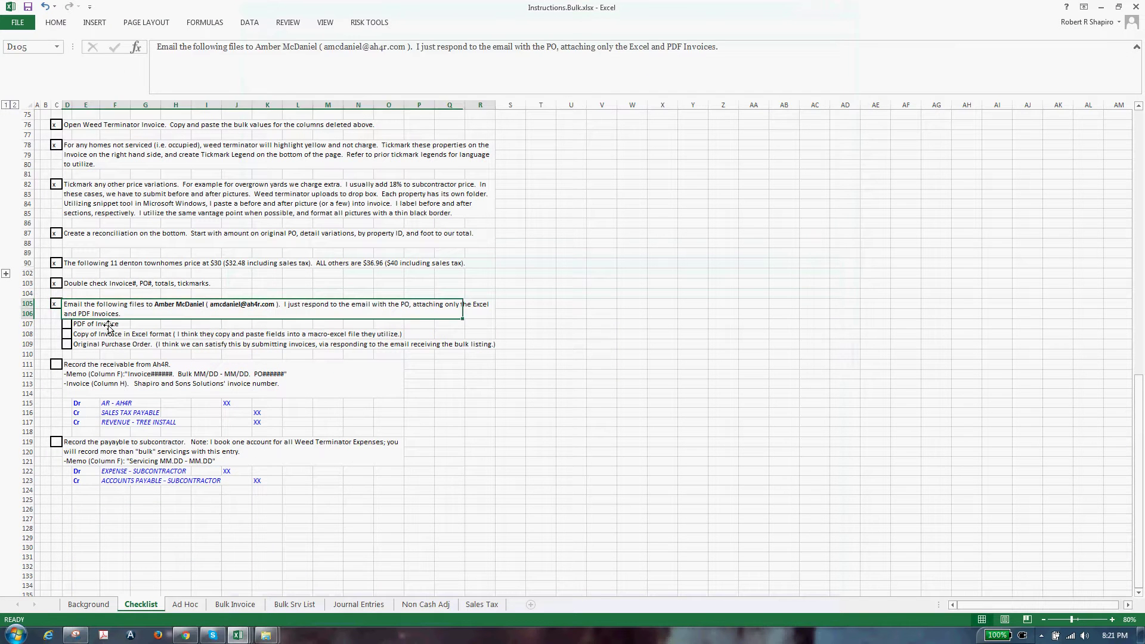
pyautogui.press('Down')
pyautogui.press('Right')
pyautogui.write('x')
pyautogui.hotkey('ctrl', 'Return')
# Mark Excel invoice copy and Original Purchase Order with x, then switch to Financial Statements_06.06.2016.xlsx
pyautogui.press('Down')
pyautogui.write('x')
pyautogui.press('Return')
pyautogui.write('x')
pyautogui.press('Return')
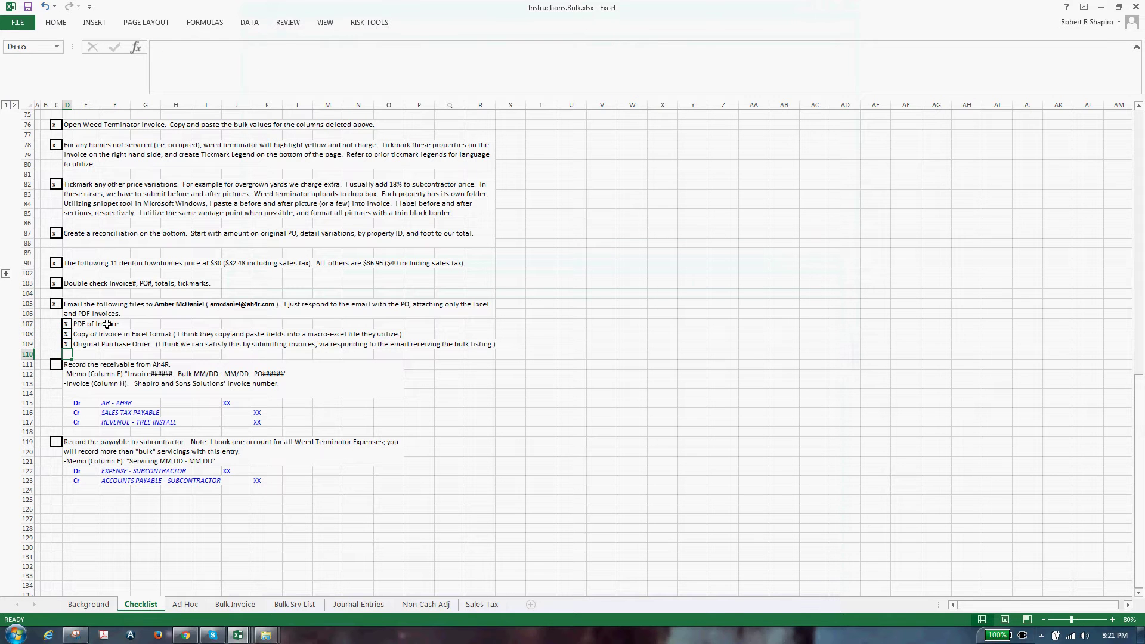
pyautogui.click(166, 370)
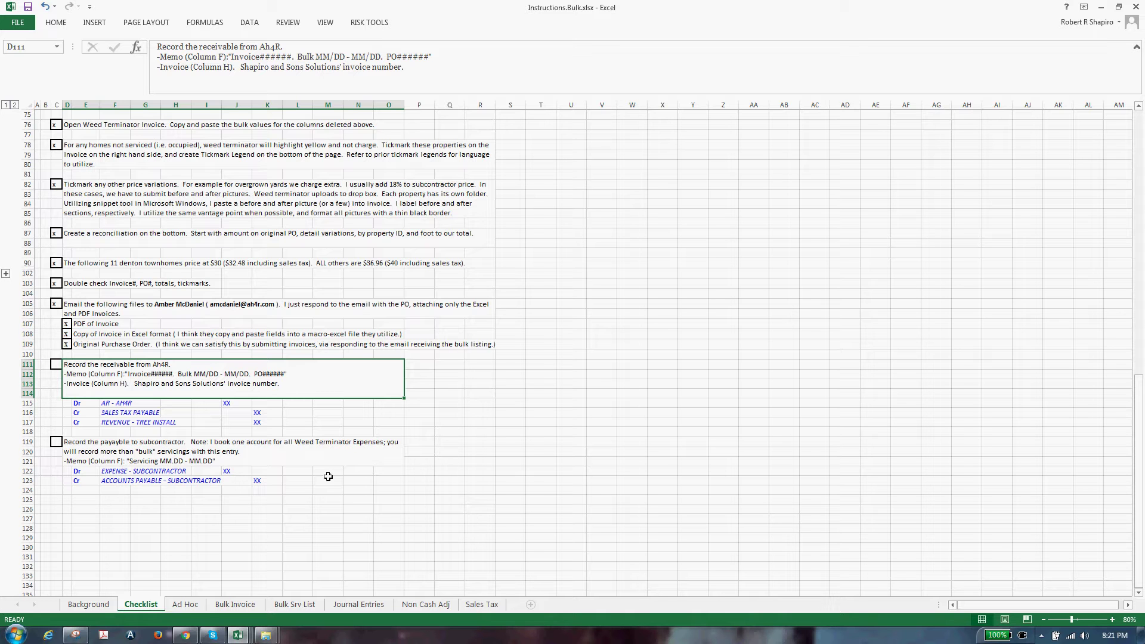
pyautogui.click(238, 634)
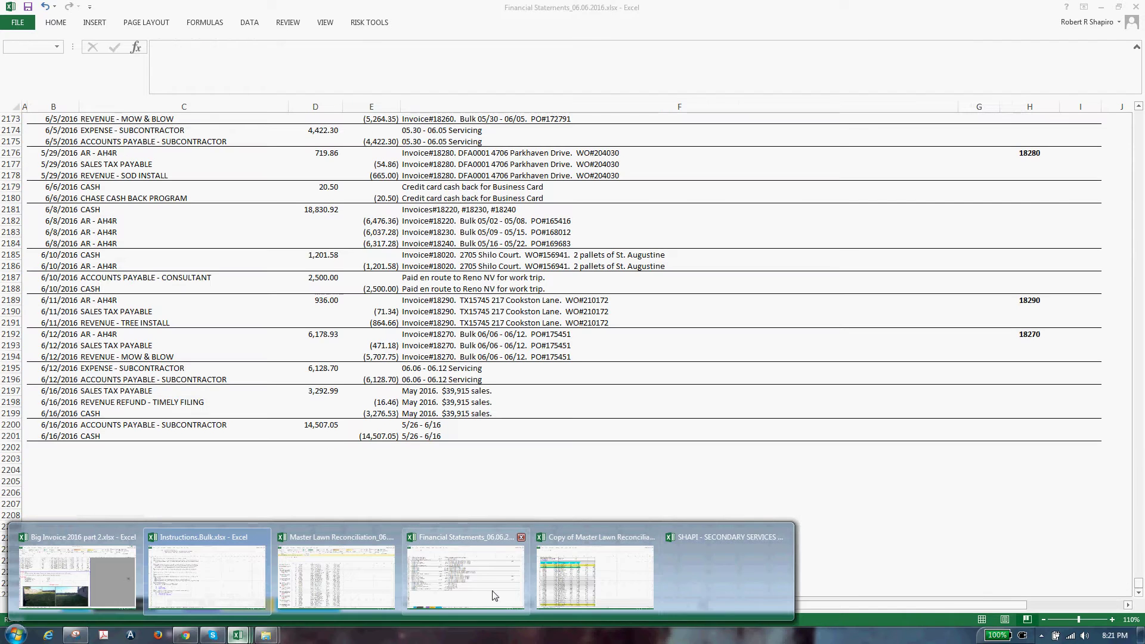
# Copy the earlier subcontractor expense entry into rows 2202–2203 of the Financial Statements journal
pyautogui.click(482, 596)
pyautogui.click(156, 450)
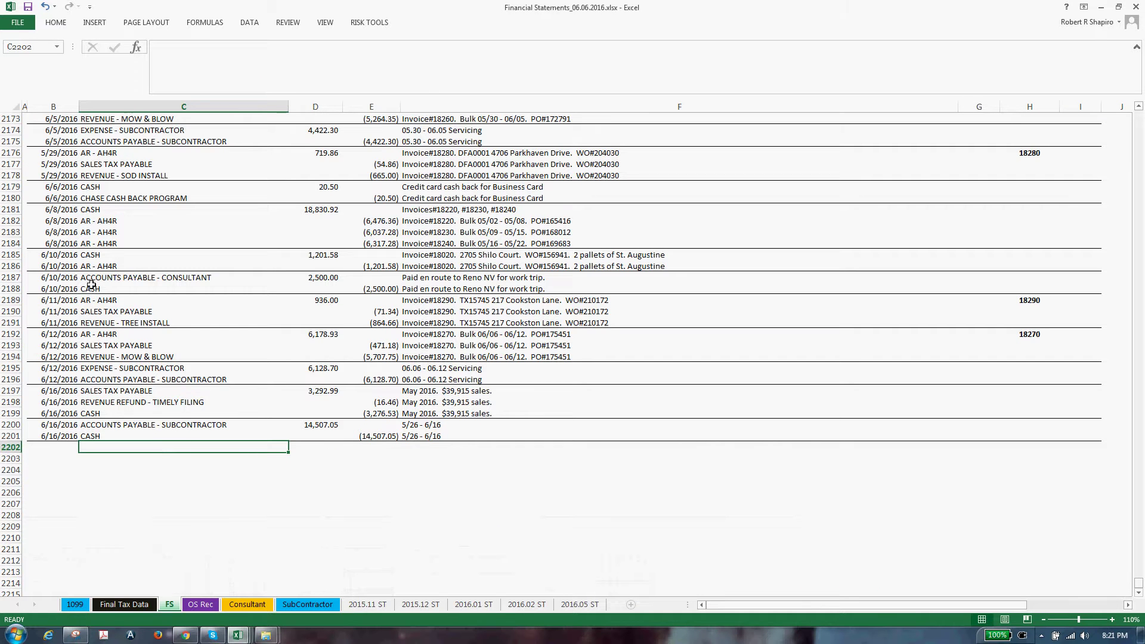
pyautogui.click(64, 233)
pyautogui.moveTo(11, 130)
pyautogui.mouseDown()
pyautogui.moveTo(11, 153)
pyautogui.moveTo(11, 141)
pyautogui.mouseUp()
pyautogui.hotkey('ctrl', 'c')
pyautogui.click(18, 448)
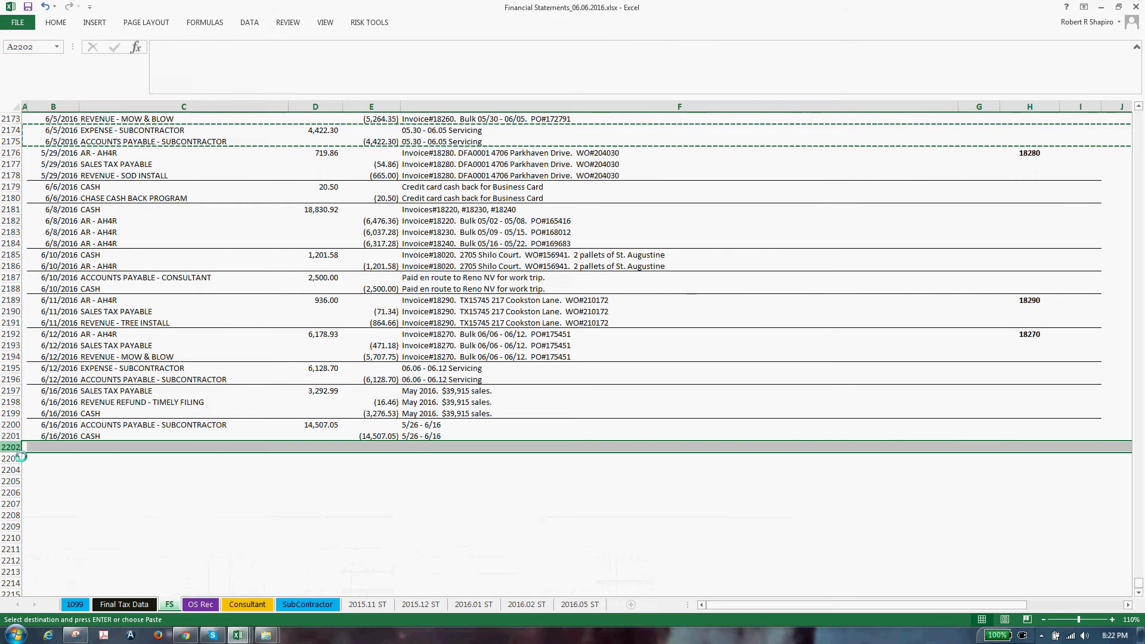
pyautogui.hotkey('ctrl', 'v')
# Copy the 6/12 AR, sales tax and revenue entry into rows 2204–2206
pyautogui.moveTo(10, 357); pyautogui.dragTo(10, 334)
pyautogui.hotkey('ctrl', 'c')
pyautogui.click(10, 470)
pyautogui.hotkey('ctrl', 'v')
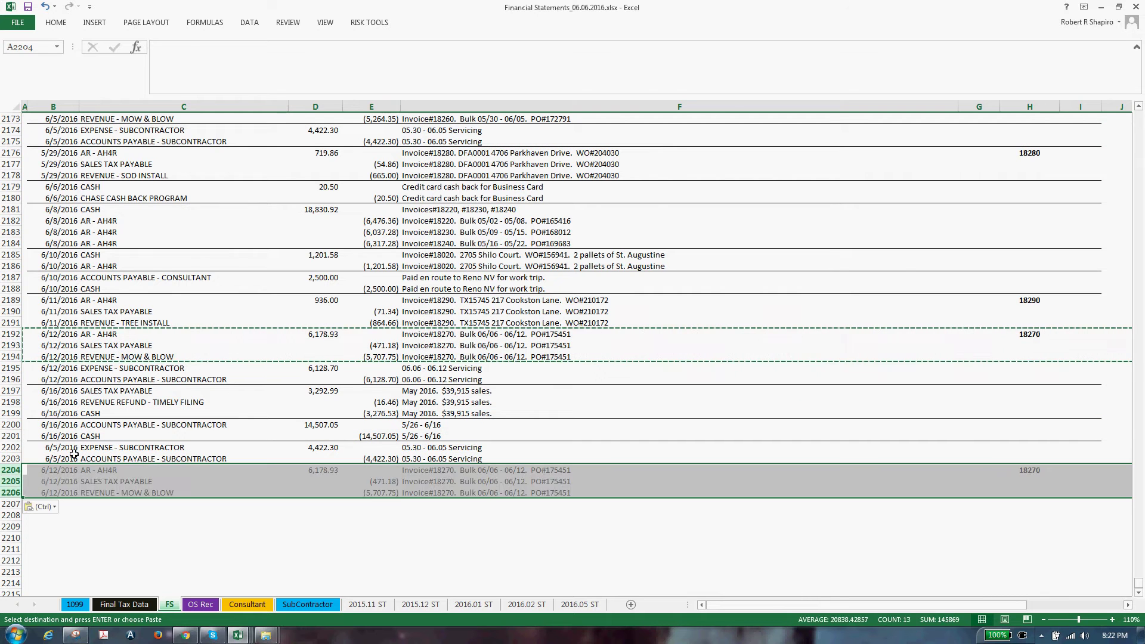
# Paste the earlier 6/16/2016 dates into the new entries' date cells in column B
pyautogui.click(60, 459)
pyautogui.press('Up')
pyautogui.press('Up')
pyautogui.press('Up')
pyautogui.hotkey('shift', 'Down')
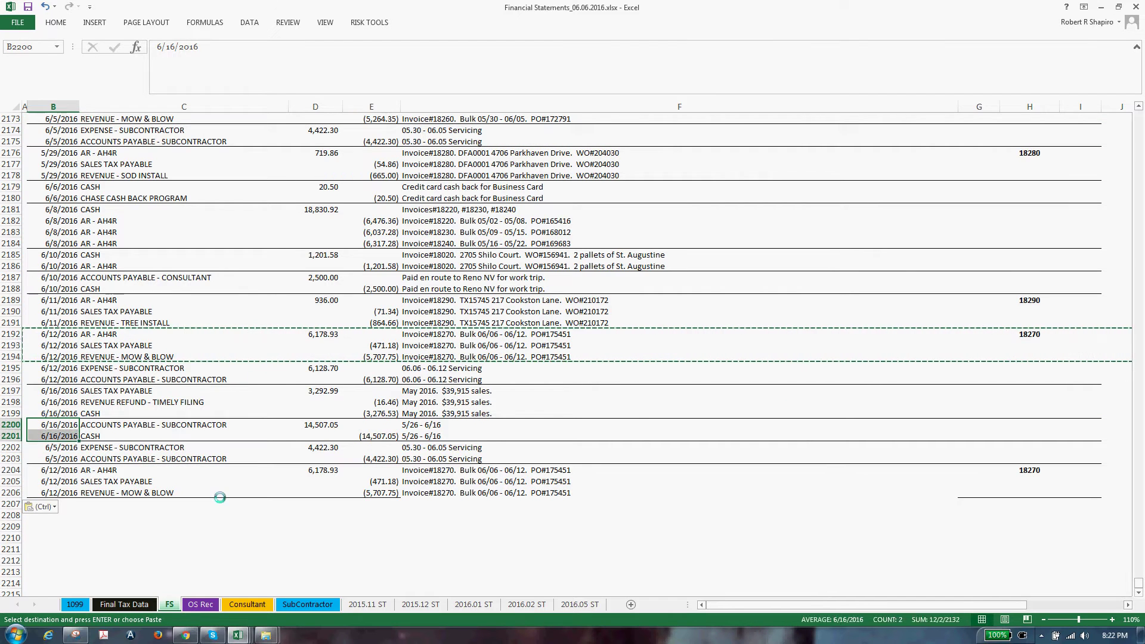
pyautogui.hotkey('ctrl', 'c')
pyautogui.press('Down')
pyautogui.press('Down')
pyautogui.hotkey('ctrl', 'v')
pyautogui.press('Up')
pyautogui.press('Down')
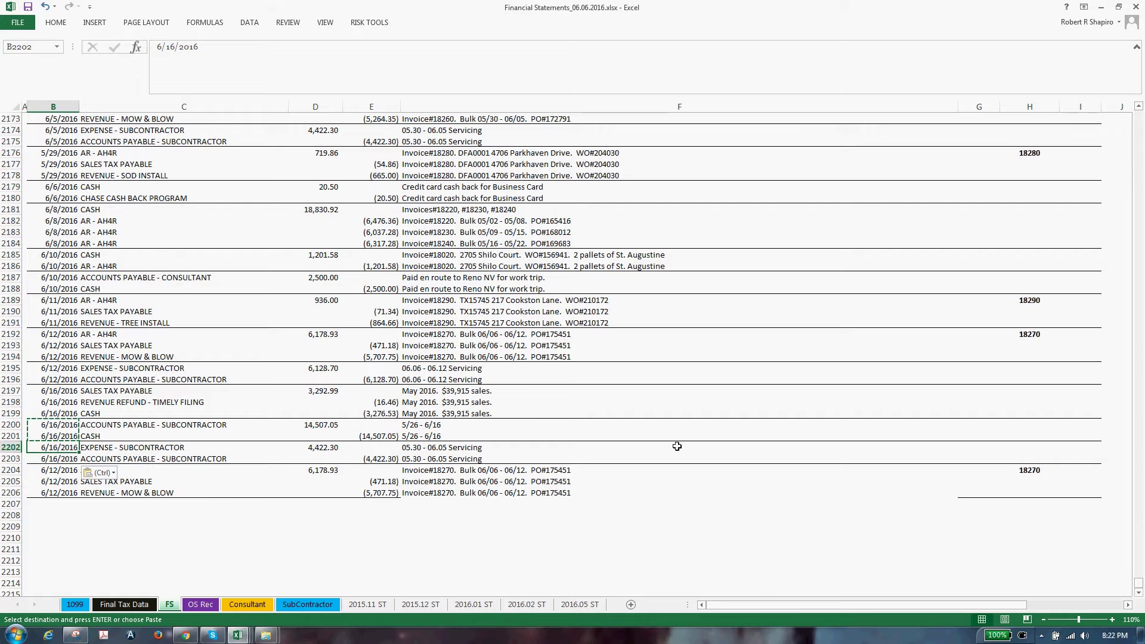
pyautogui.click(1114, 635)
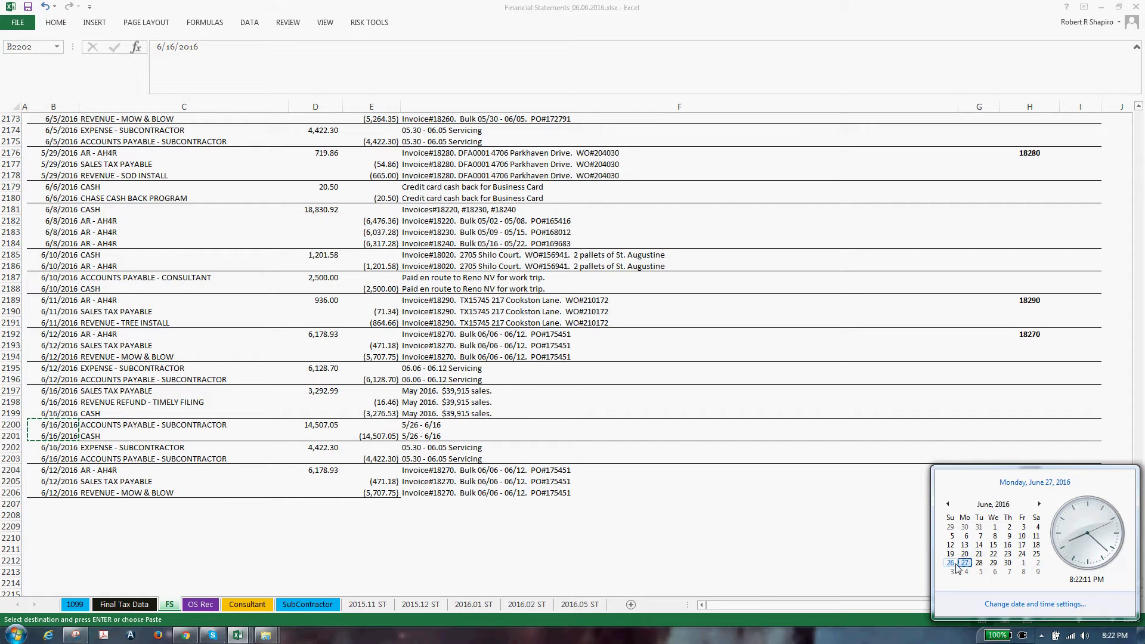
pyautogui.click(63, 450)
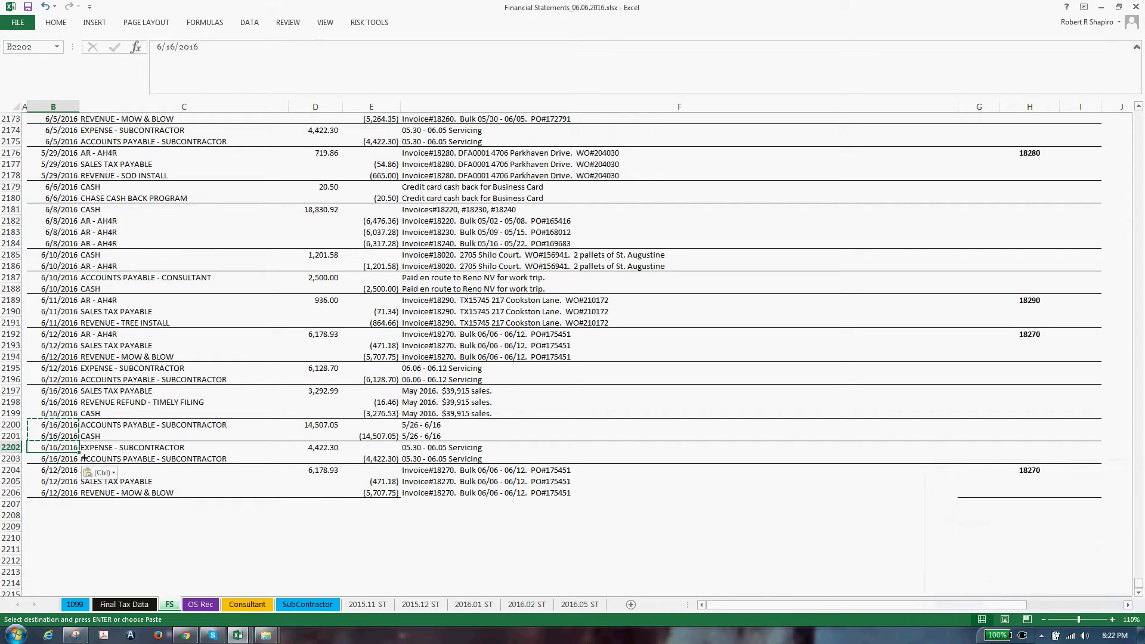
pyautogui.hotkey('ctrl', 'v')
# Enter 6/26/2016 in B2202 and fill it down through the remaining date cells to B2206
pyautogui.write('6/1')
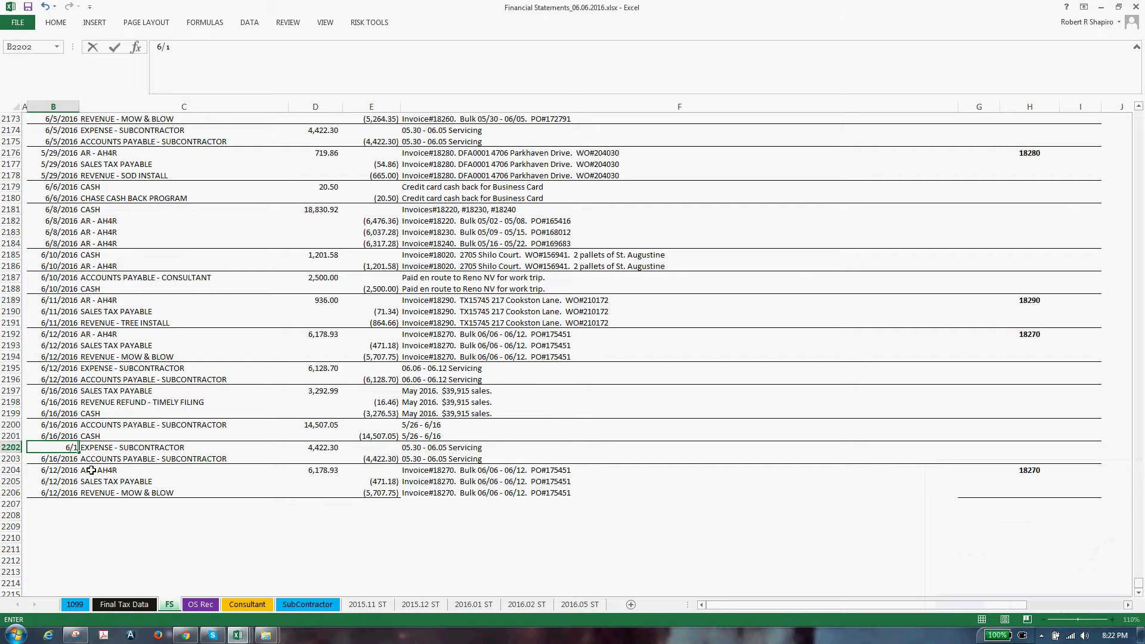
pyautogui.write('6/16')
pyautogui.hotkey('ctrl', 'Return')
pyautogui.hotkey('ctrl', 'c')
pyautogui.press('Down')
pyautogui.hotkey('ctrl', 'v')
pyautogui.press('Down')
pyautogui.hotkey('ctrl', 'v')
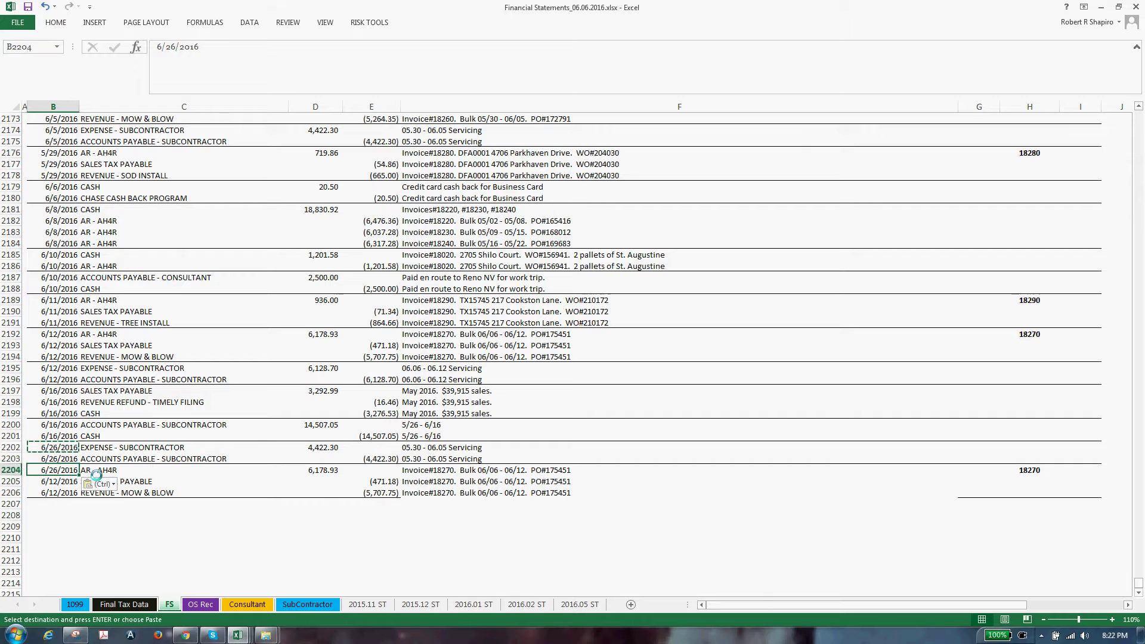
pyautogui.press('Down')
pyautogui.hotkey('ctrl', 'v')
pyautogui.press('Down')
pyautogui.hotkey('ctrl', 'v')
pyautogui.press('Escape')
pyautogui.press('Up')
pyautogui.press('Up')
pyautogui.press('Up')
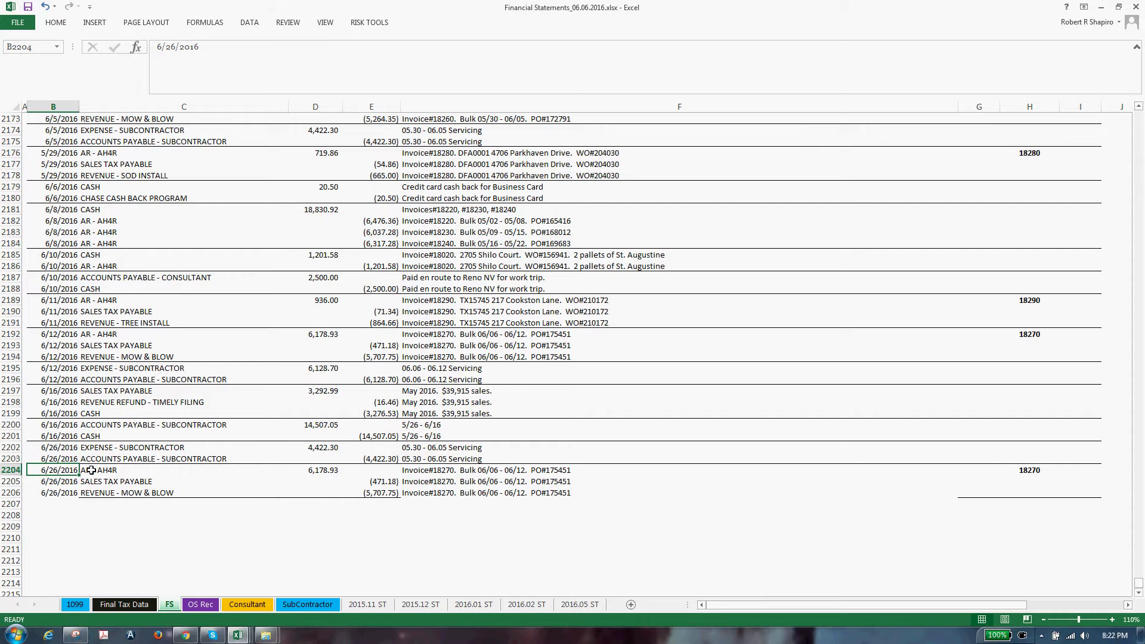
# Change the subcontractor memos in F2202–F2203 to 06.20 - 06.26 Servicing
pyautogui.doubleClick(428, 447)
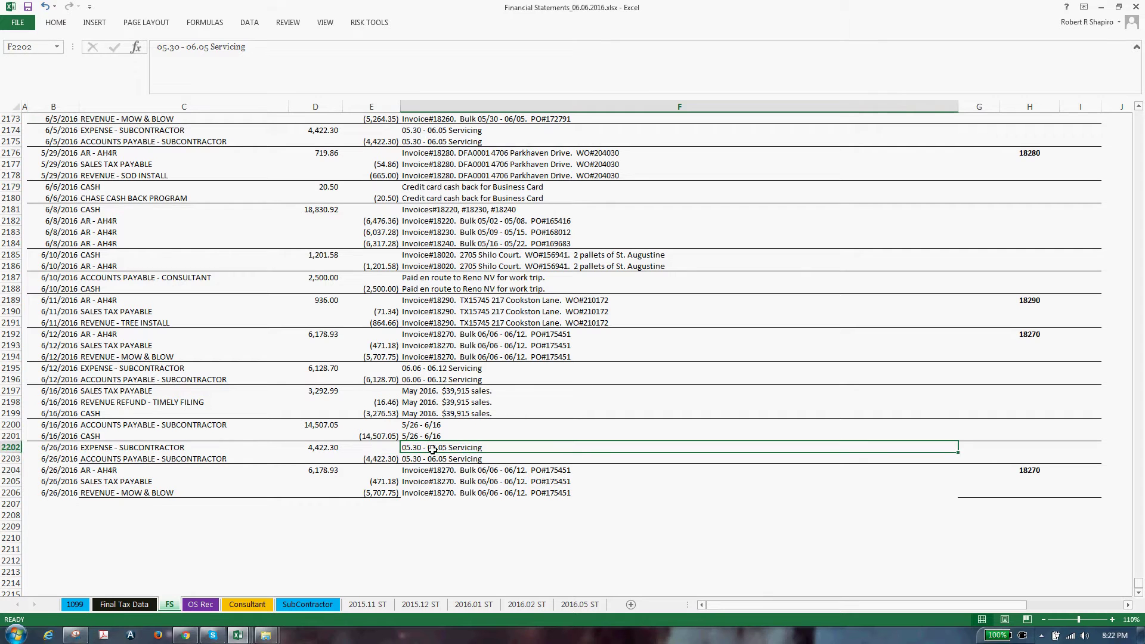
pyautogui.press('Left')
pyautogui.press('Left')
pyautogui.write('6')
pyautogui.press('Right')
pyautogui.hotkey('shift', 'Right')
pyautogui.hotkey('shift', 'Right')
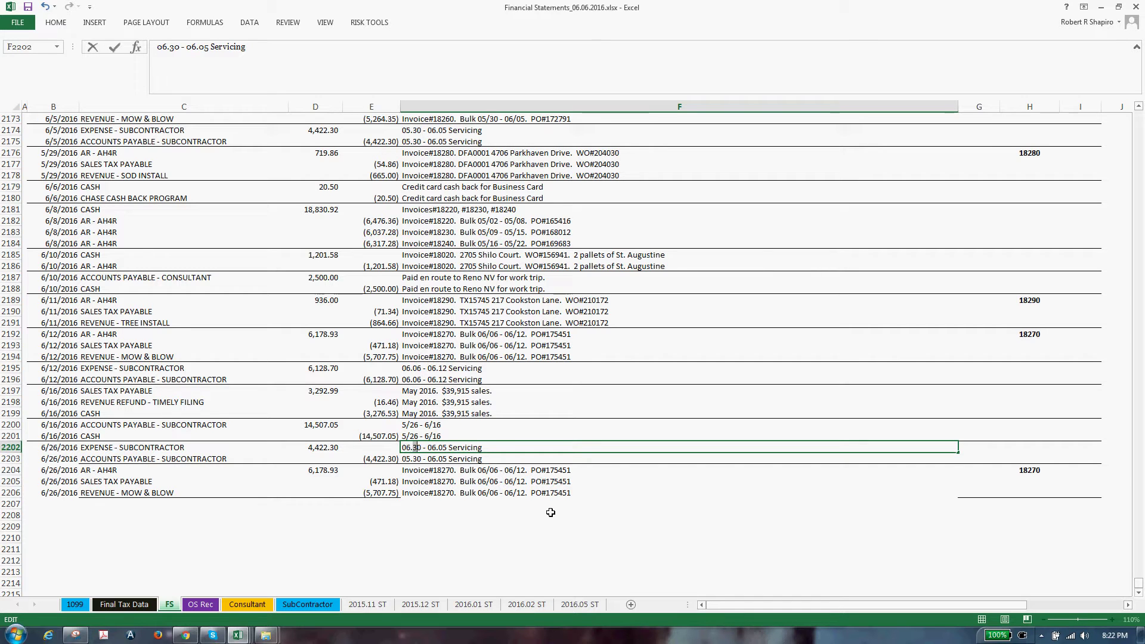
pyautogui.write('20')
pyautogui.press('Right')
pyautogui.press('Right')
pyautogui.press('Right')
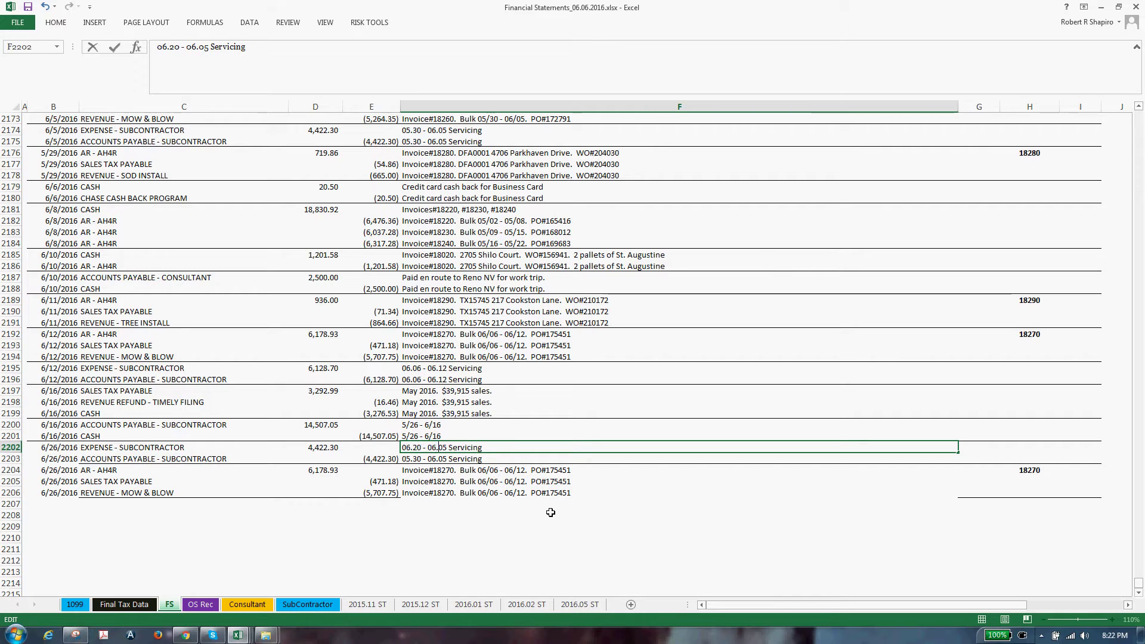
pyautogui.hotkey('shift', 'Right')
pyautogui.hotkey('shift', 'Right')
pyautogui.write('26')
pyautogui.press('Return')
pyautogui.press('Up')
pyautogui.hotkey('ctrl', 'c')
pyautogui.press('Down')
pyautogui.hotkey('ctrl', 'v')
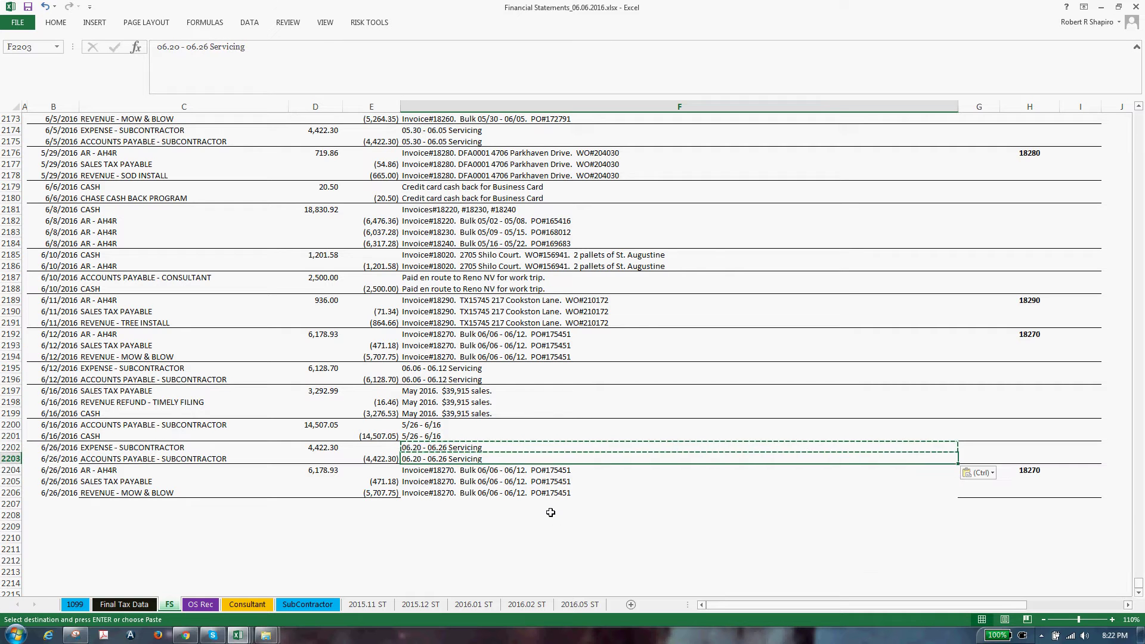
pyautogui.press('Escape')
pyautogui.press('Down')
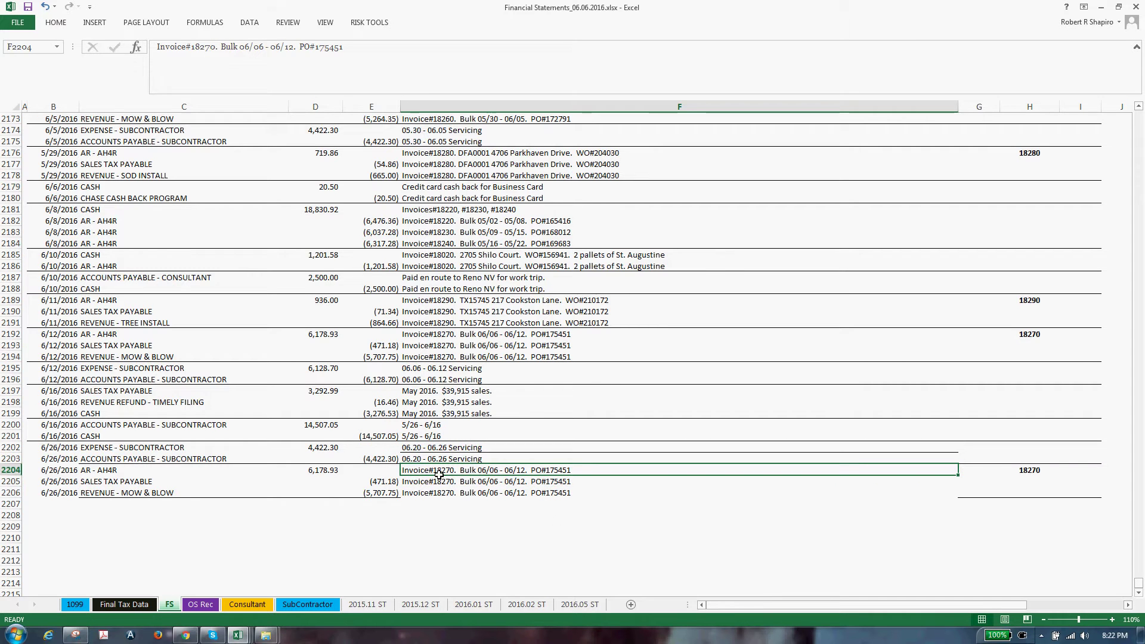
# Update the AR memo in F2204 to Invoice#18340 with Bulk 06/20 - 06/26
pyautogui.doubleClick(439, 473)
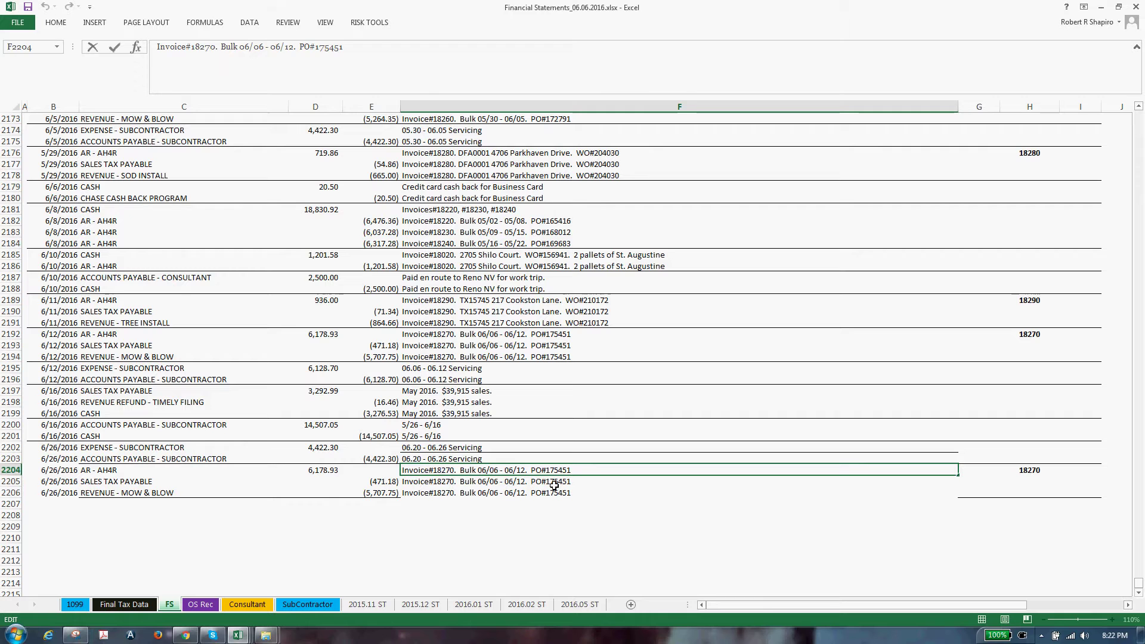
pyautogui.write('340.')
pyautogui.press('Delete')
pyautogui.press('Delete')
pyautogui.press('Delete')
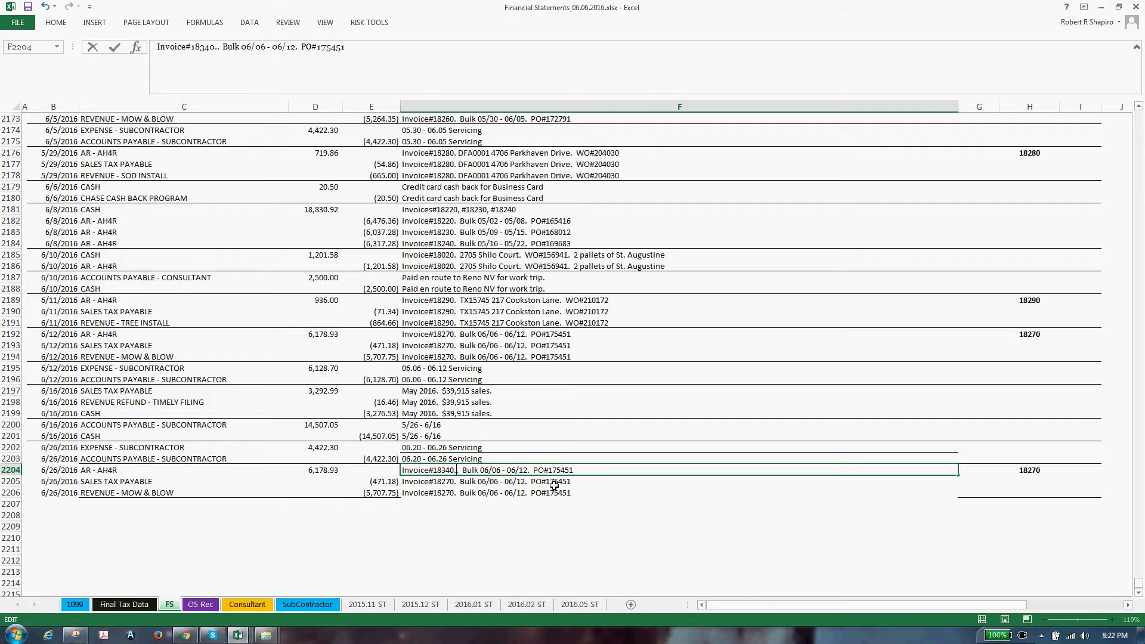
pyautogui.press('Right')
pyautogui.press('Right')
pyautogui.press('Right')
pyautogui.write('2026')
pyautogui.press('Return')
pyautogui.hotkey('alt', 'Tab')
pyautogui.hotkey('alt', 'Tab')
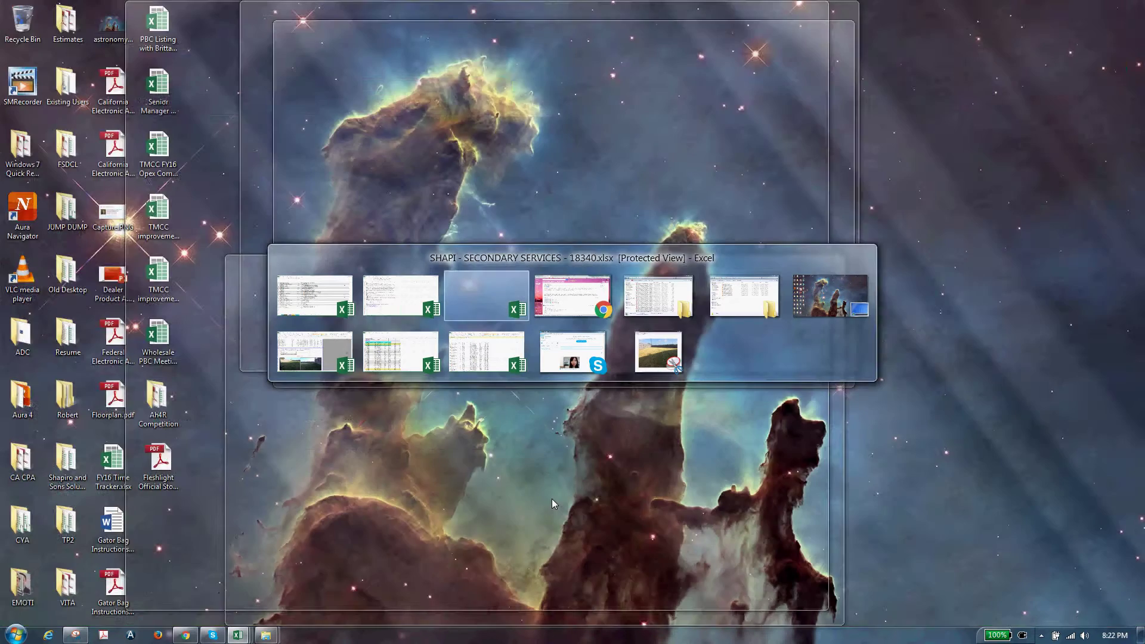
# Replace the old PO 175451 in the F2204 memo with PO 179887 from the sent Gmail message
pyautogui.hotkey('alt', 'Tab')
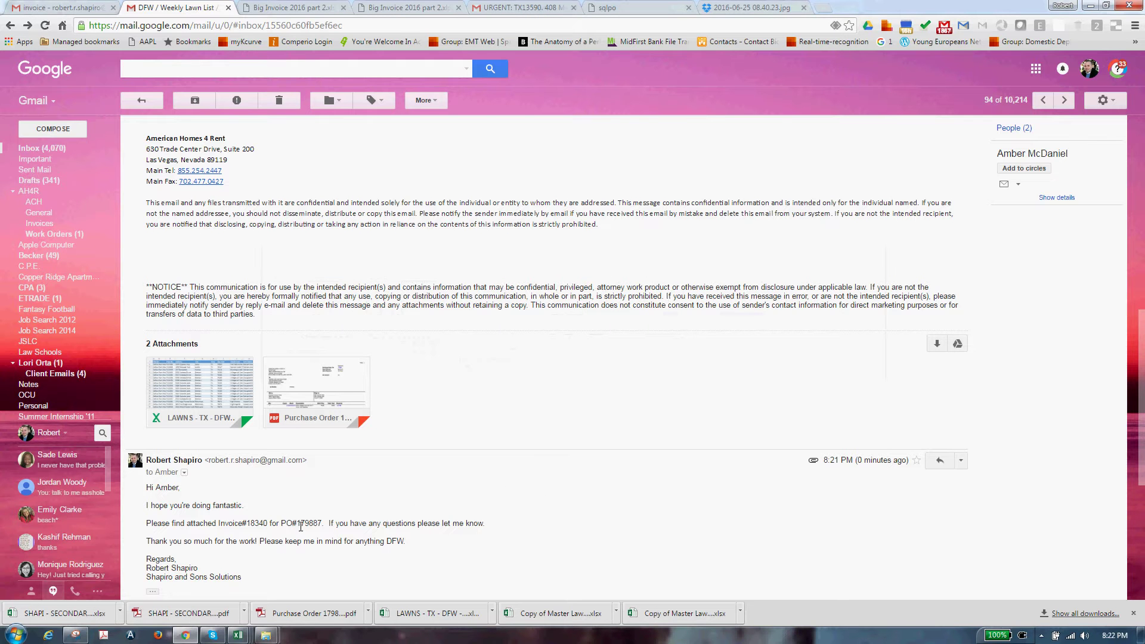
pyautogui.moveTo(297, 525); pyautogui.dragTo(325, 526)
pyautogui.hotkey('alt', 'Tab')
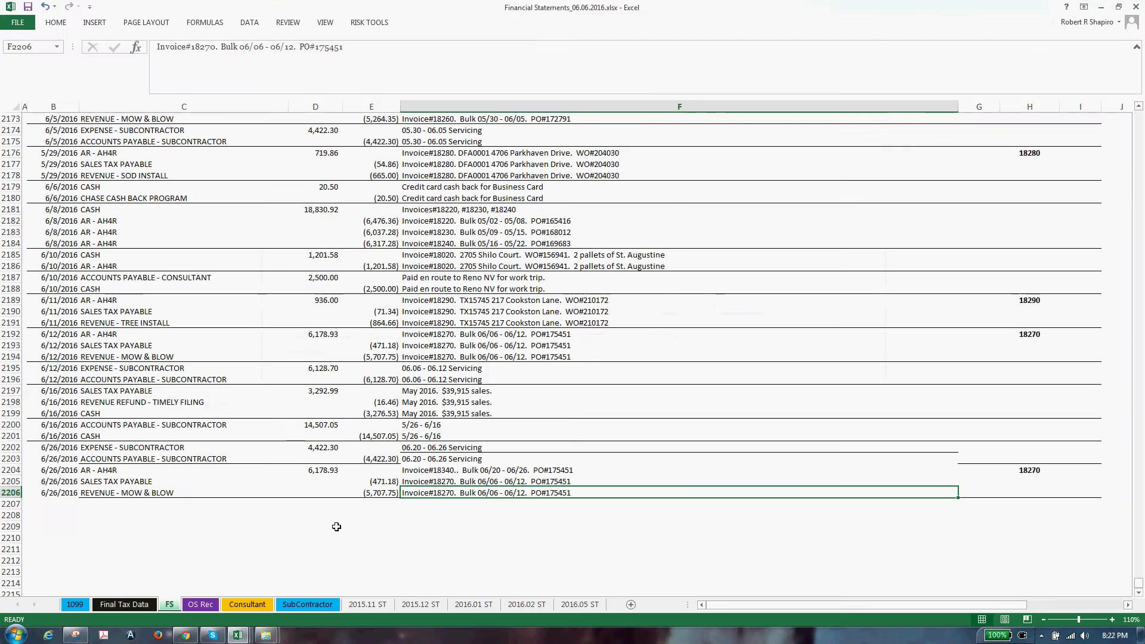
pyautogui.click(555, 471)
pyautogui.doubleClick(553, 475)
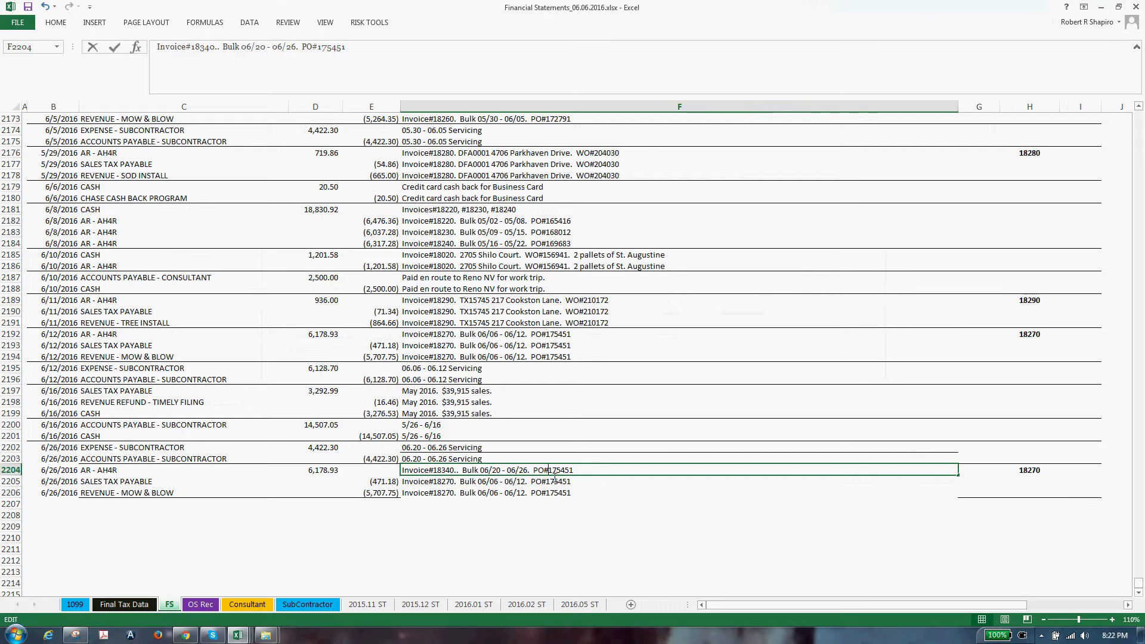
pyautogui.moveTo(548, 471); pyautogui.dragTo(600, 480)
pyautogui.hotkey('ctrl', 'v')
pyautogui.press('Return')
# Remove the extra period after Invoice#18340 in F2204 and copy the memo into F2205:F2206
pyautogui.write('\\')
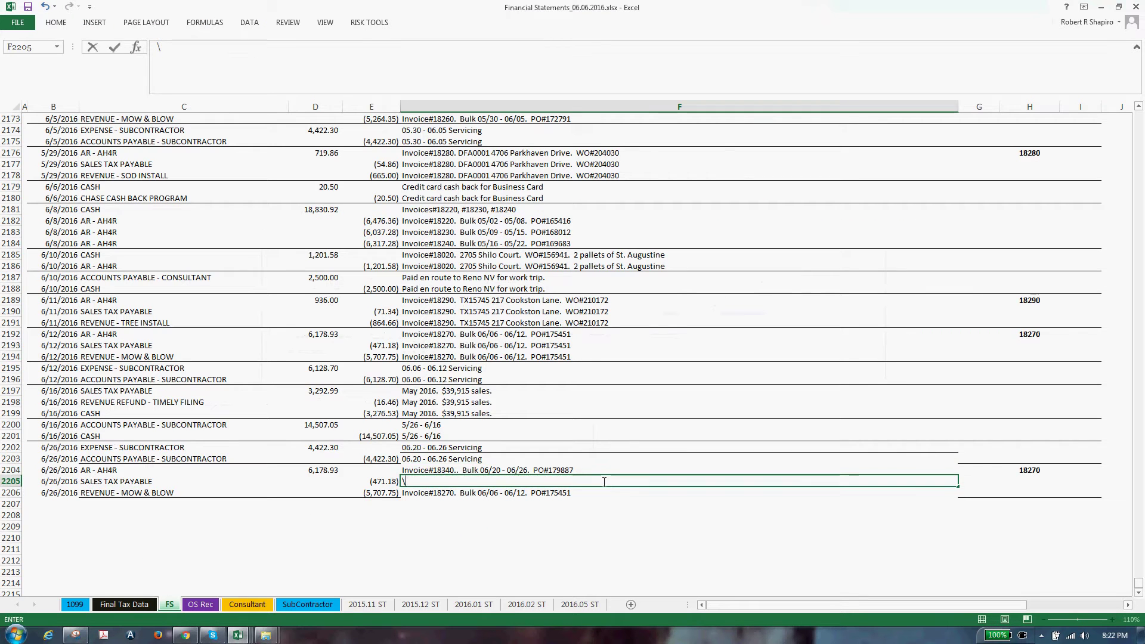
pyautogui.press('Up')
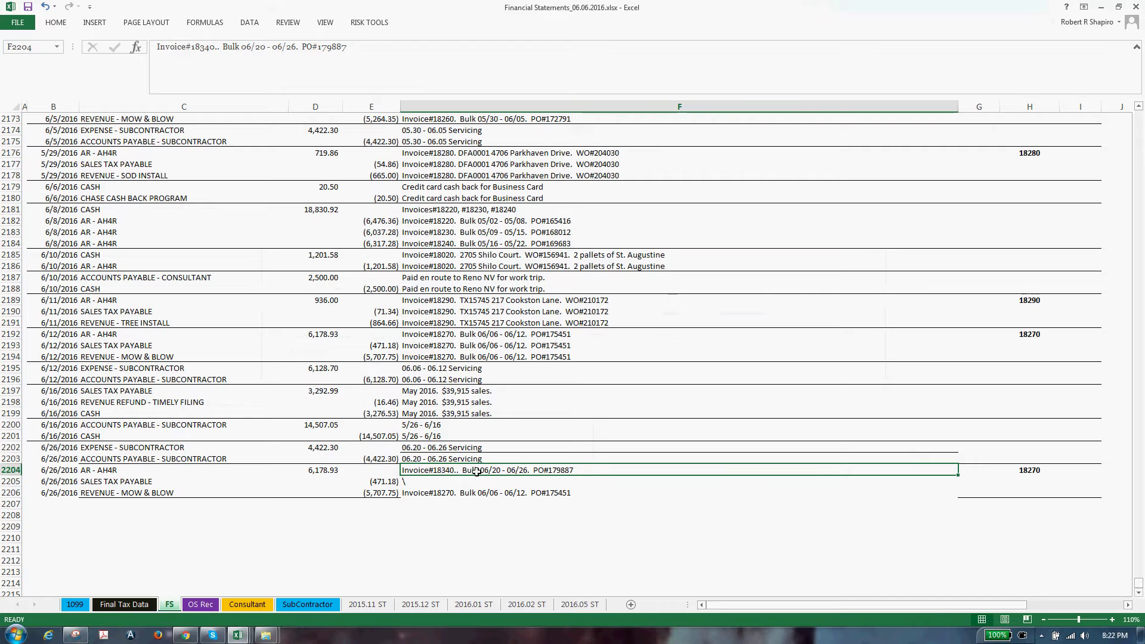
pyautogui.doubleClick(459, 472)
pyautogui.press('BackSpace')
pyautogui.hotkey('ctrl', 'Return')
pyautogui.hotkey('ctrl', 'c')
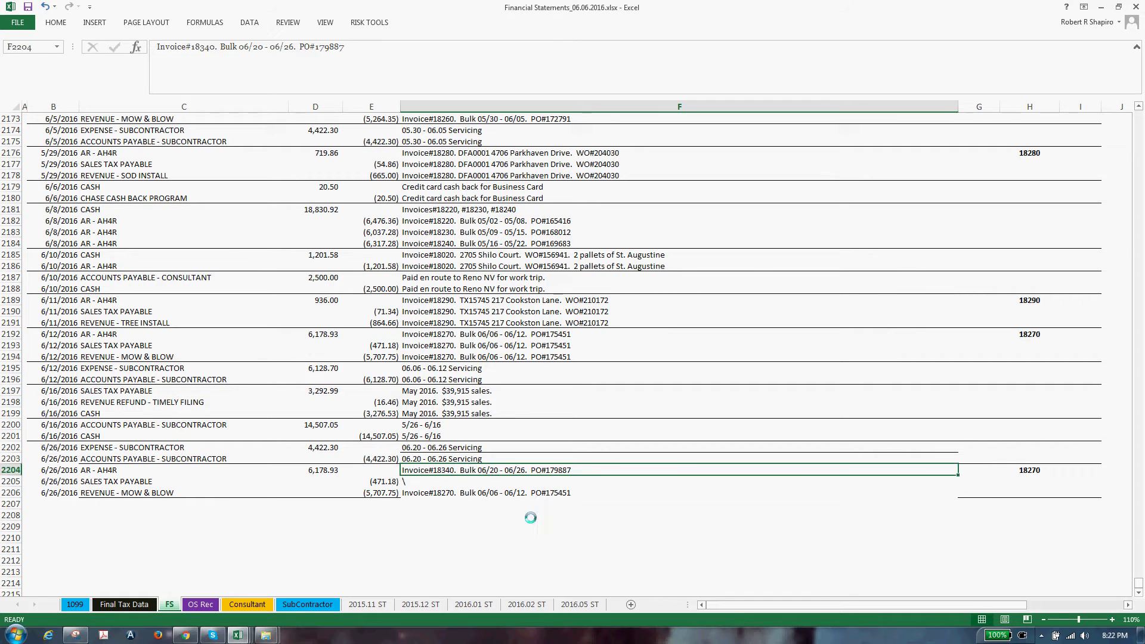
pyautogui.press('Down')
pyautogui.hotkey('ctrl', 'v')
pyautogui.press('Down')
pyautogui.hotkey('ctrl', 'v')
pyautogui.press('Escape')
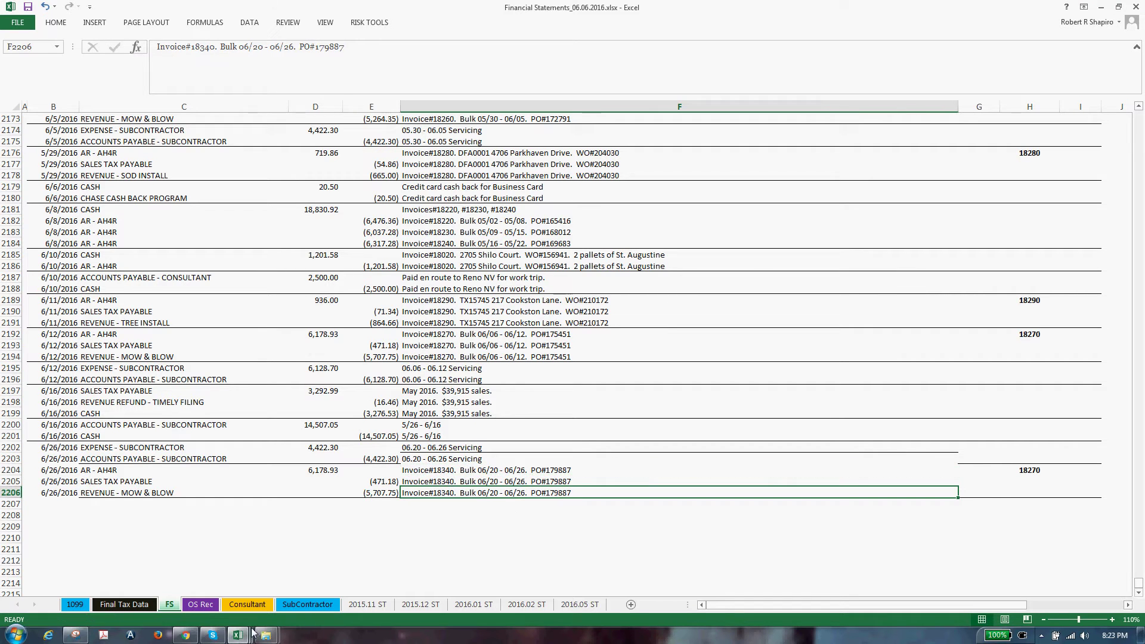
pyautogui.moveTo(497, 9); pyautogui.dragTo(1, 82)
pyautogui.click(1088, 6)
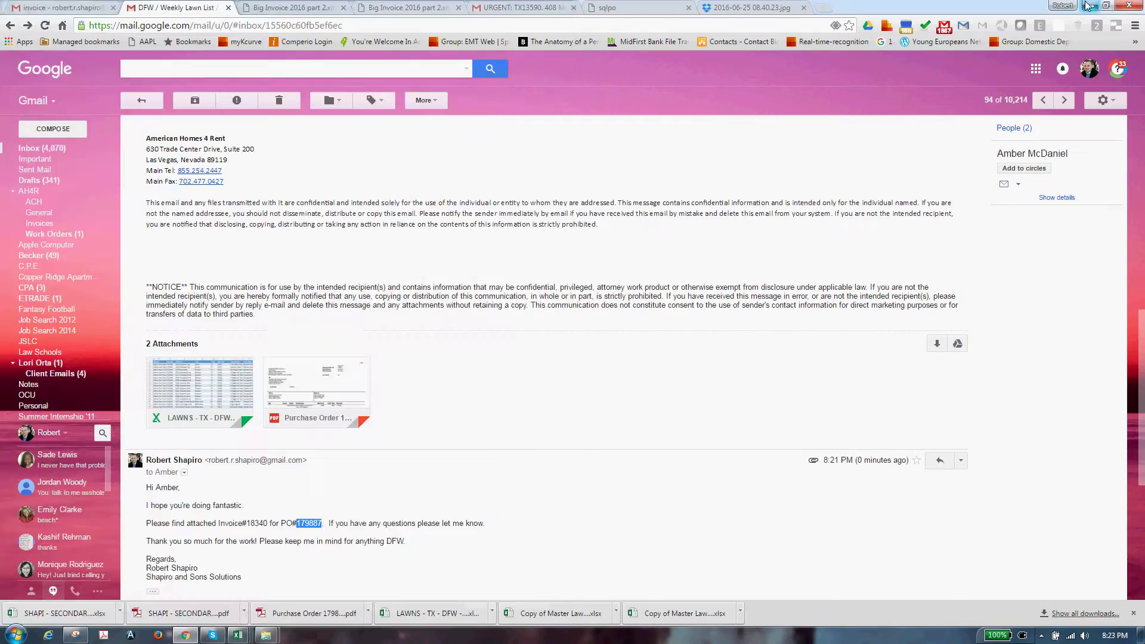
# Minimize the Gmail, checklist and Master Lawn reconciliation windows
pyautogui.click(1088, 6)
pyautogui.click(835, 7)
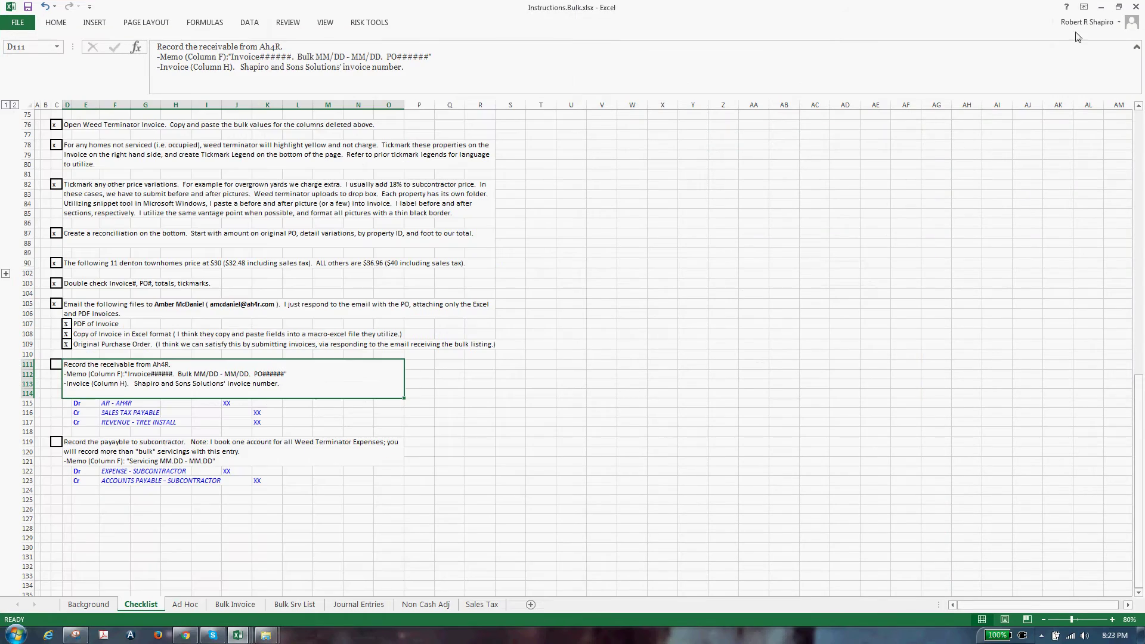
pyautogui.click(1100, 6)
pyautogui.click(1097, 21)
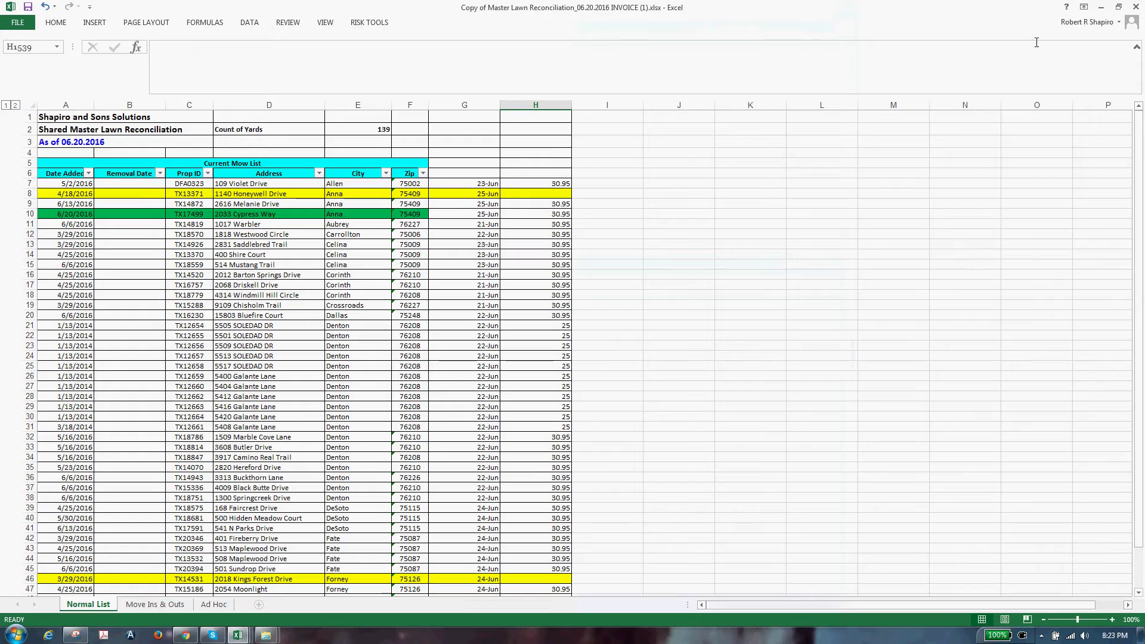
pyautogui.click(1101, 6)
pyautogui.click(746, 123)
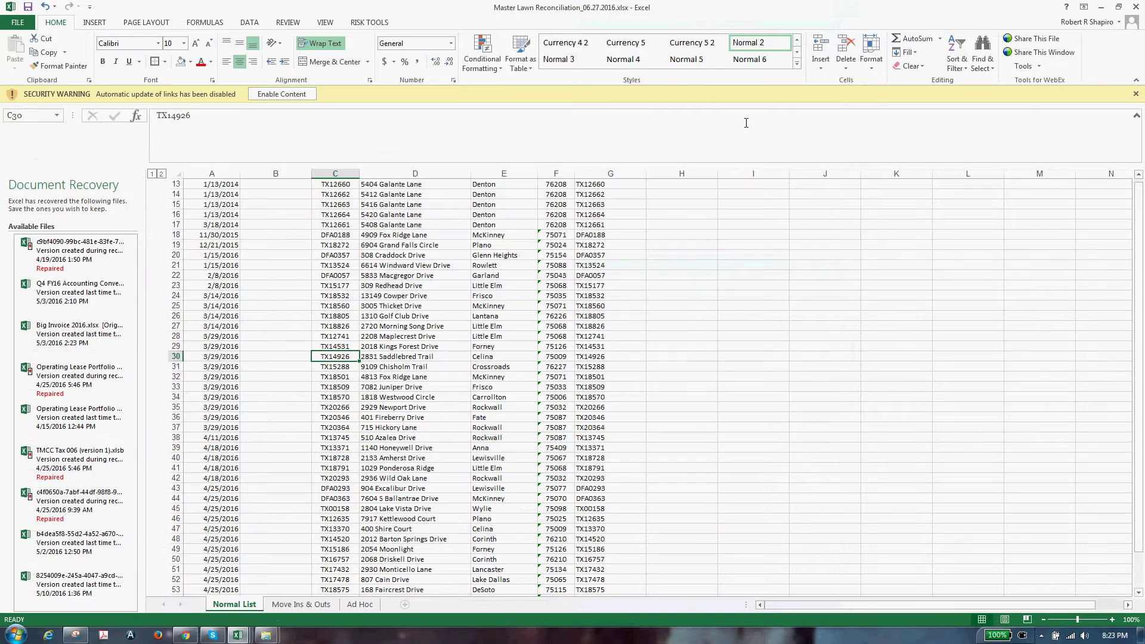
pyautogui.click(1100, 7)
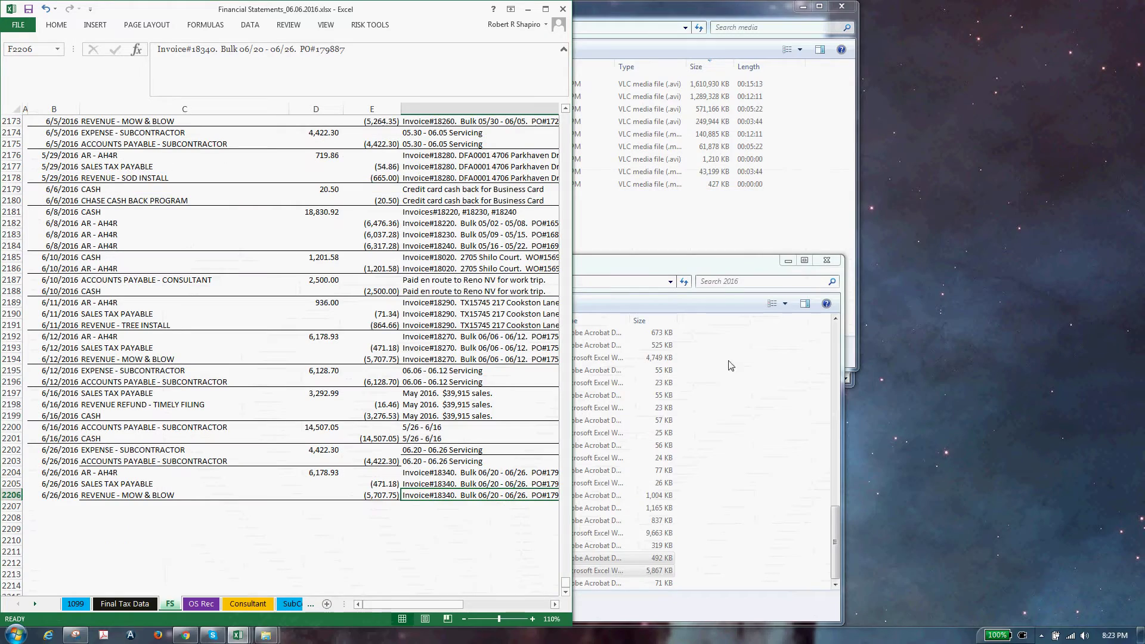
# Open SHAPI - SECONDARY SERVICES - 18340.pdf from the Invoices\2016 folder
pyautogui.click(691, 263)
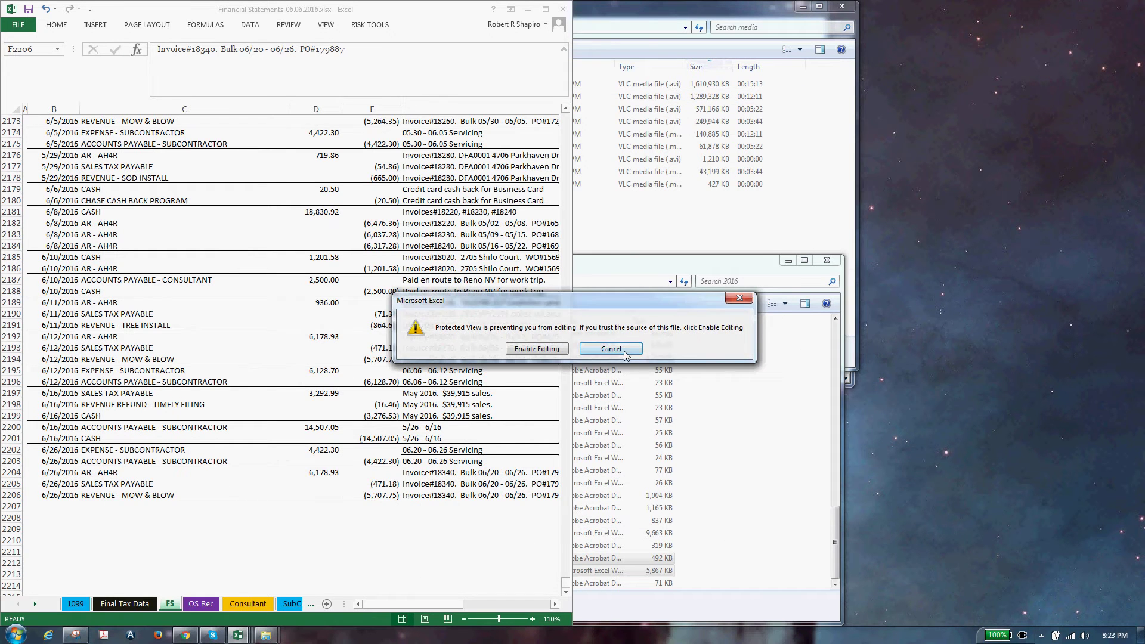
pyautogui.click(658, 274)
pyautogui.moveTo(527, 13); pyautogui.dragTo(190, 412)
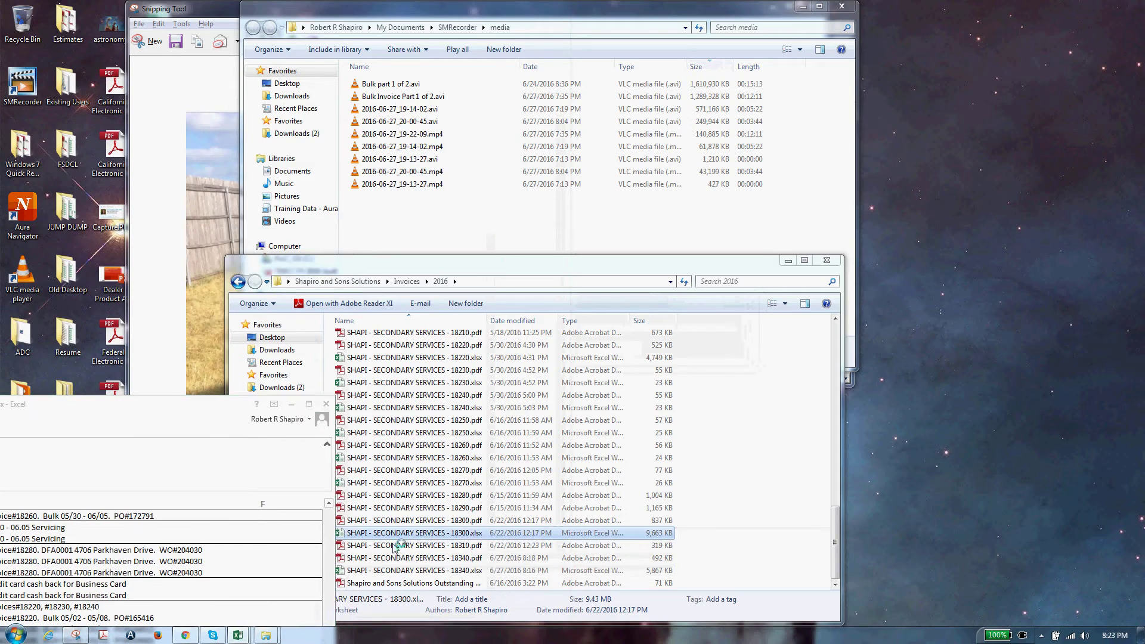
pyautogui.click(427, 559)
pyautogui.doubleClick(427, 559)
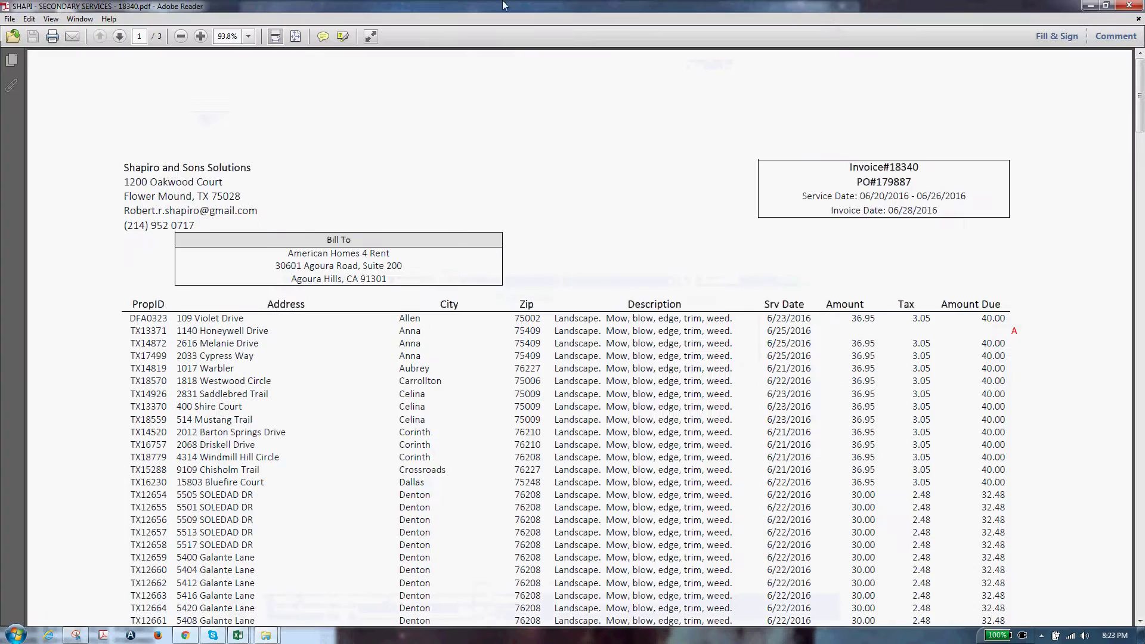
# Snap the invoice PDF to the right half and the workbook to the left half
pyautogui.press('super+Right')
pyautogui.click(164, 410)
pyautogui.press('super+Left')
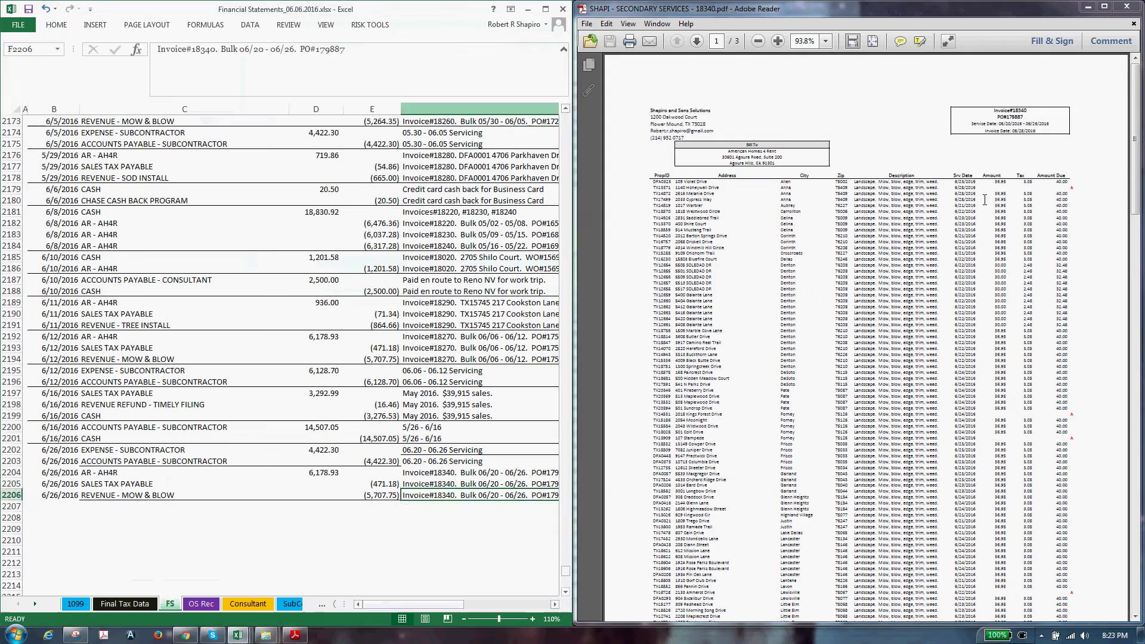
pyautogui.scroll(-10, 1046, 342)
pyautogui.scroll(-3, 1046, 342)
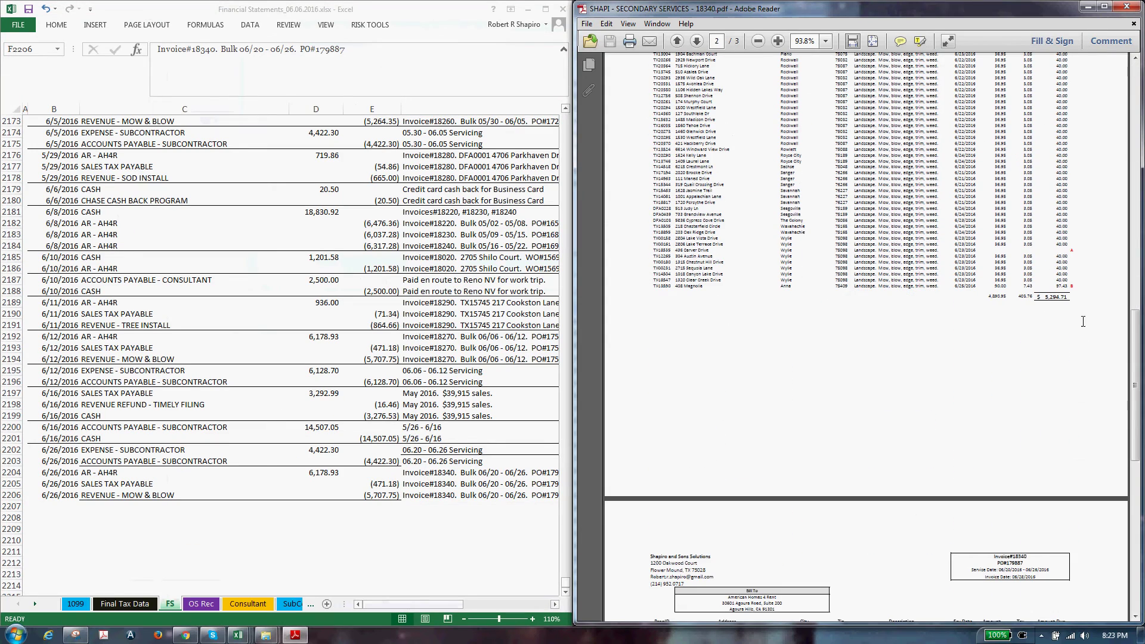
# Enter AR 5,294.71 in D2204, sales tax -403.76 in E2205 and revenue -4,890.95 in E2206
pyautogui.click(332, 472)
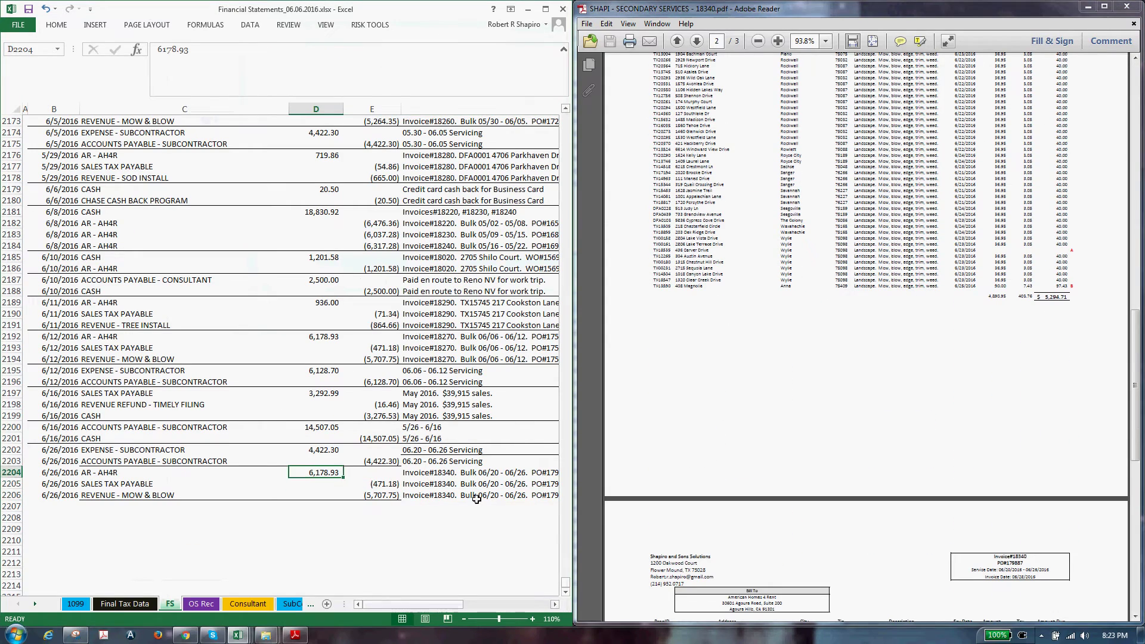
pyautogui.write('5,294.71')
pyautogui.press('Return')
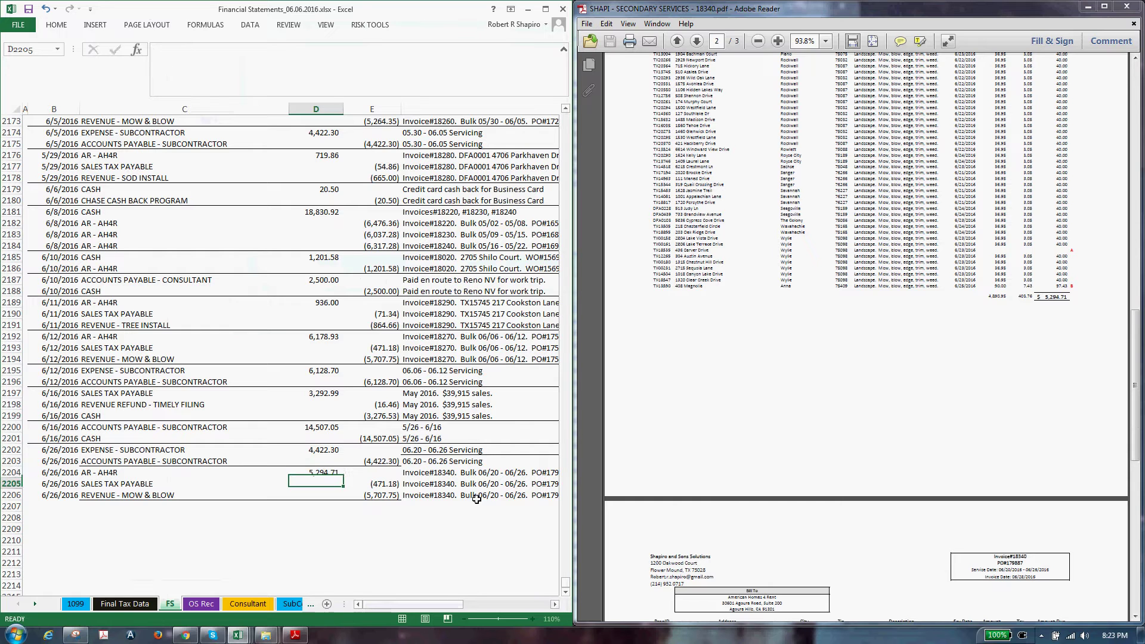
pyautogui.press('Right')
pyautogui.write('-')
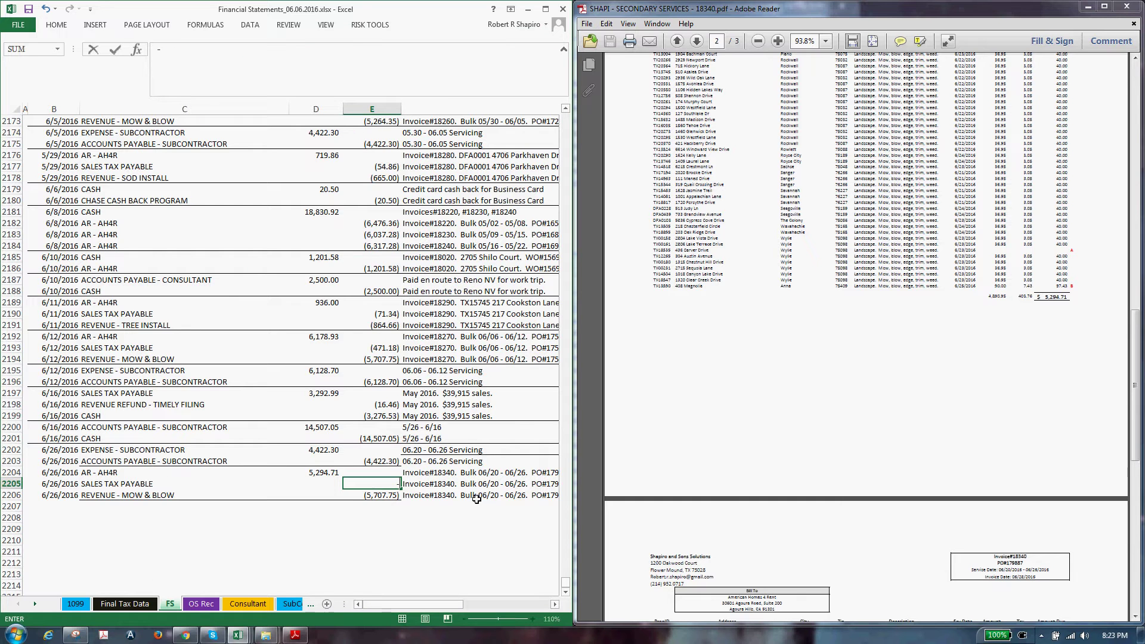
pyautogui.write('403.76')
pyautogui.press('Return')
pyautogui.write('-489')
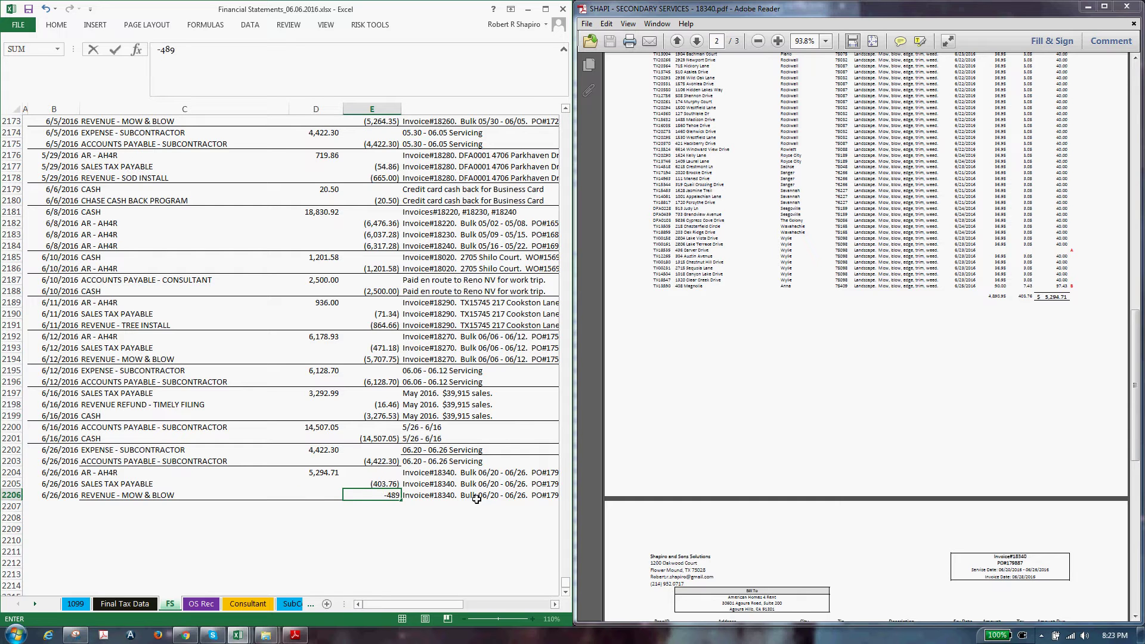
pyautogui.write('0.95')
pyautogui.press('Return')
# Select D2204:E2206 to confirm the amounts balance, then close the invoice PDF
pyautogui.press('Left')
pyautogui.press('Up')
pyautogui.press('Up')
pyautogui.press('Up')
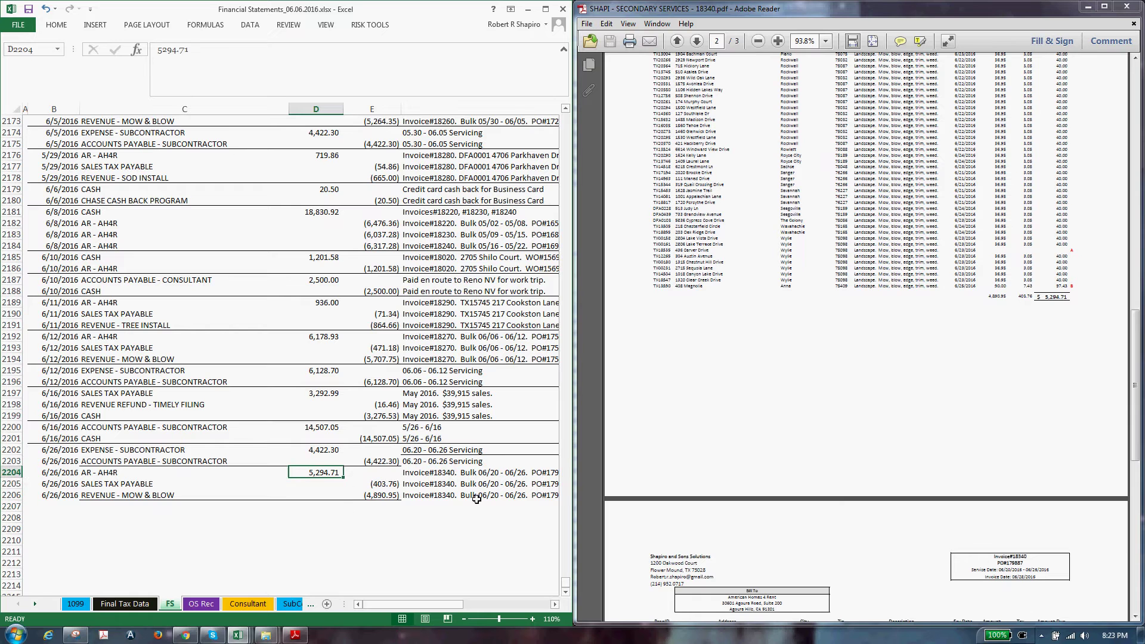
pyautogui.hotkey('shift', 'Right')
pyautogui.hotkey('shift', 'Down')
pyautogui.hotkey('shift', 'Down')
pyautogui.press('Up')
pyautogui.press('Up')
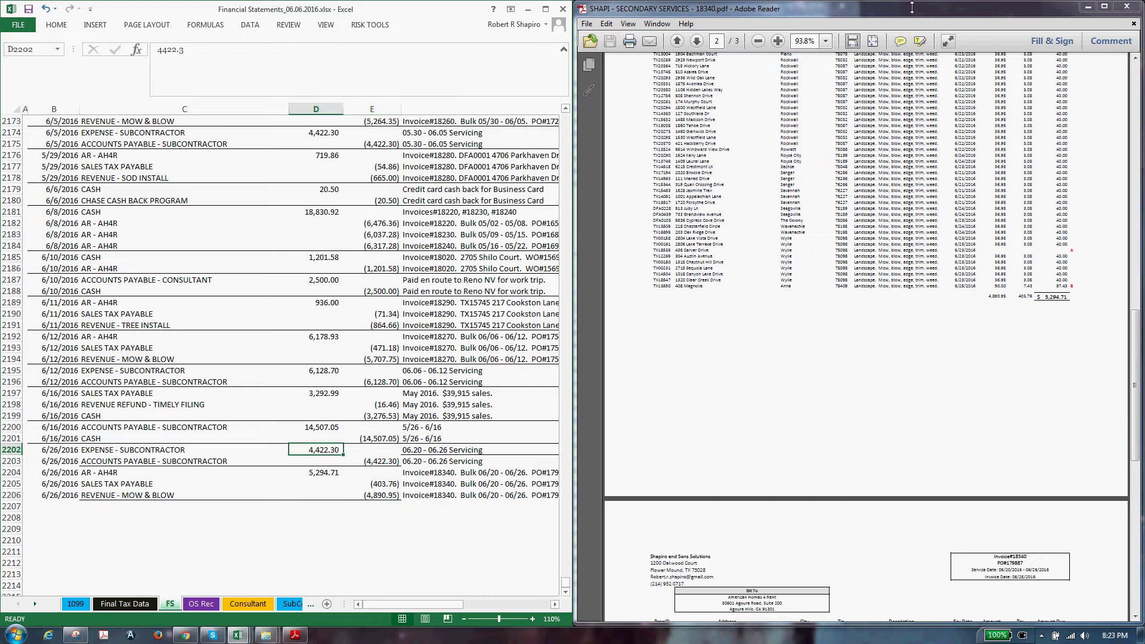
pyautogui.click(1126, 7)
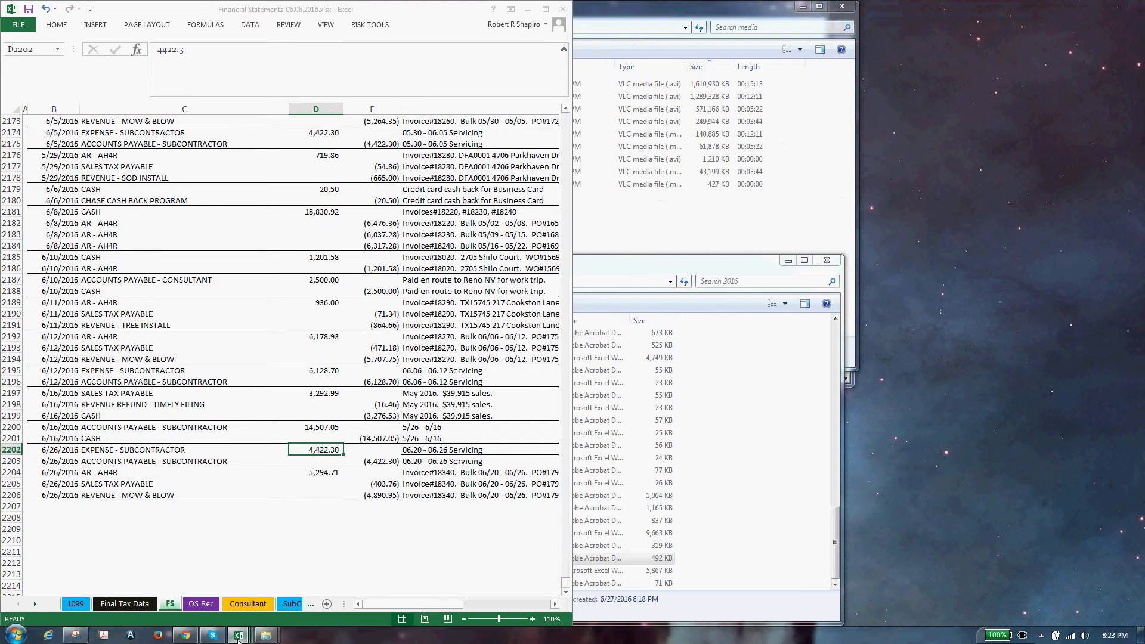
# In the Master Lawn reconciliation copy, select the column H amounts from H146 upward
pyautogui.moveTo(239, 635)
pyautogui.click(611, 572)
pyautogui.scroll(-20, 612, 573)
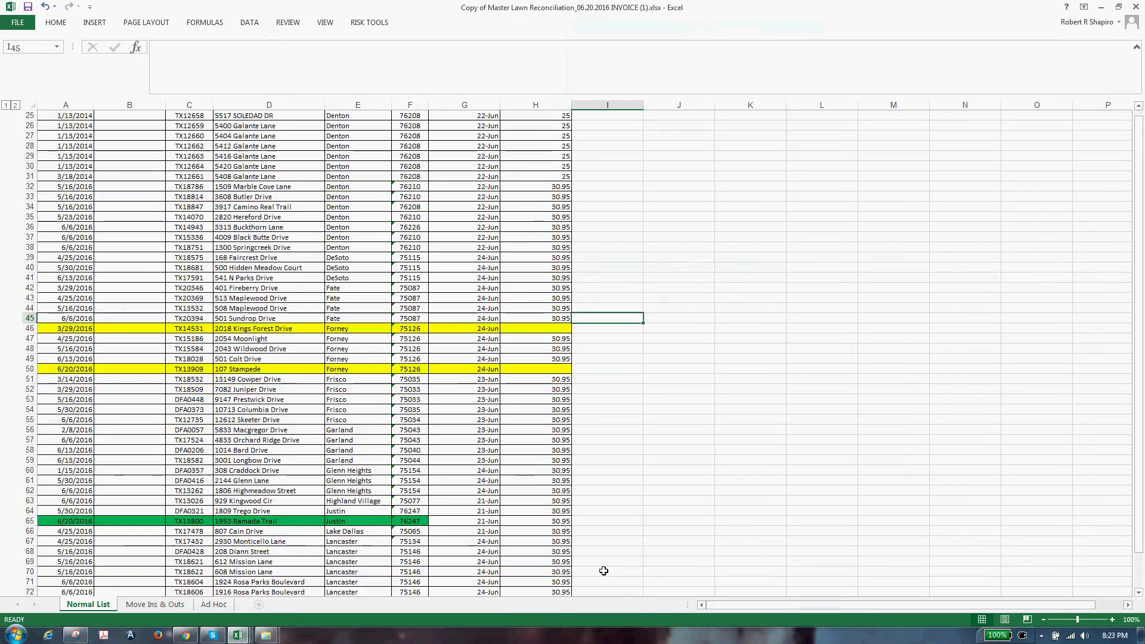
pyautogui.scroll(-12, 598, 575)
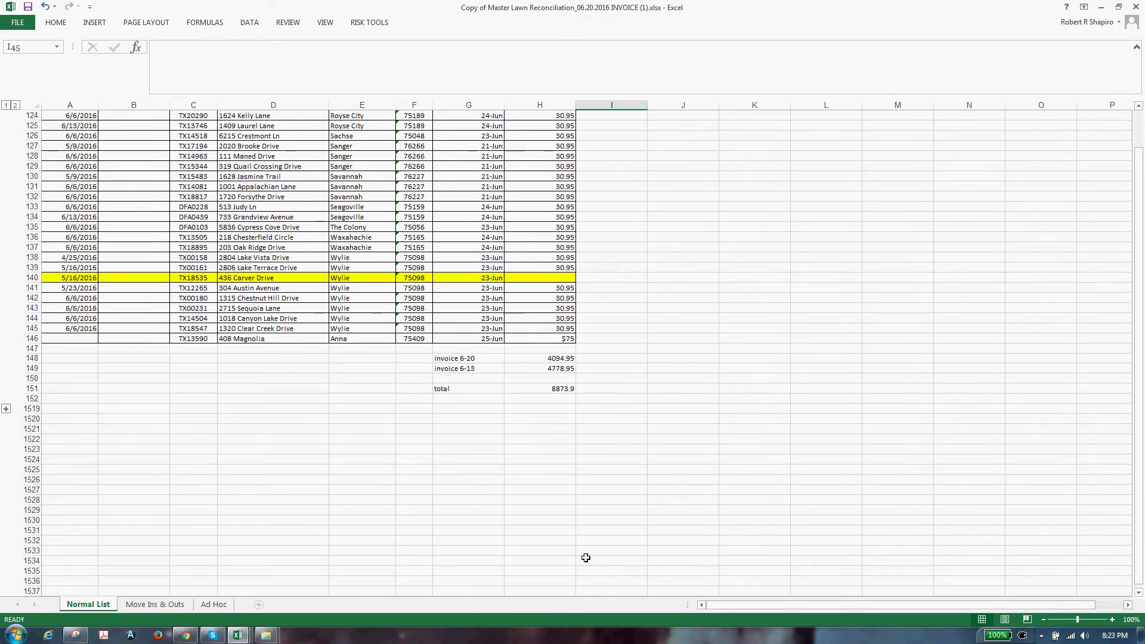
pyautogui.scroll(2, 574, 535)
pyautogui.click(578, 419)
pyautogui.click(573, 405)
pyautogui.hotkey('ctrl', 'shift', 'Up')
pyautogui.hotkey('ctrl', 'shift', 'Up')
pyautogui.hotkey('ctrl', 'shift', 'Up')
pyautogui.hotkey('ctrl', 'shift', 'Up')
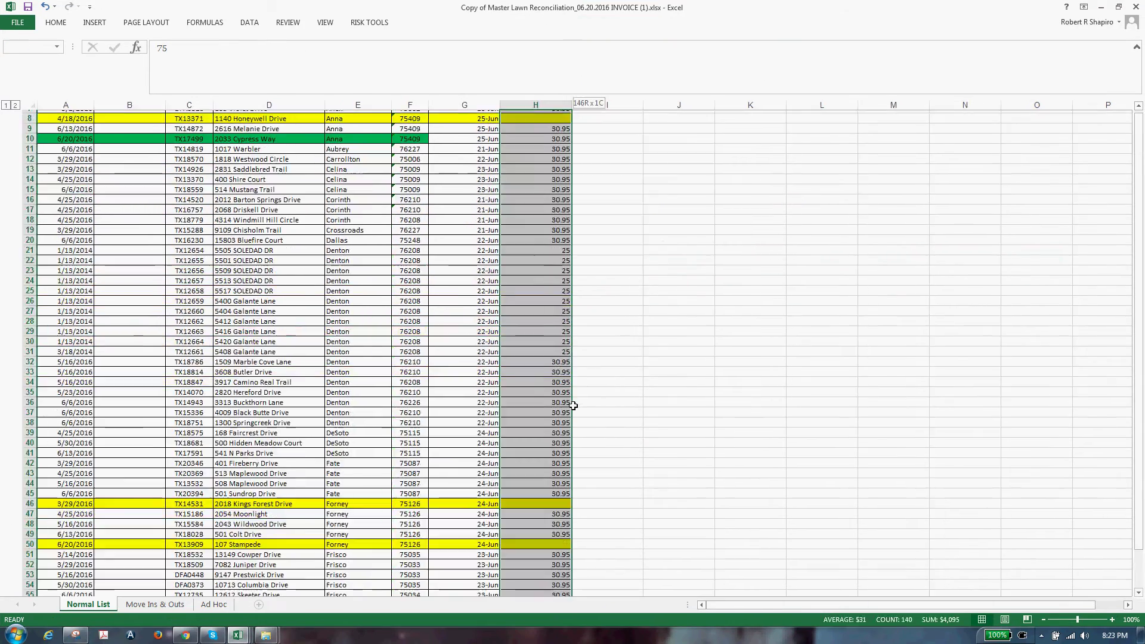
pyautogui.scroll(-20, 560, 412)
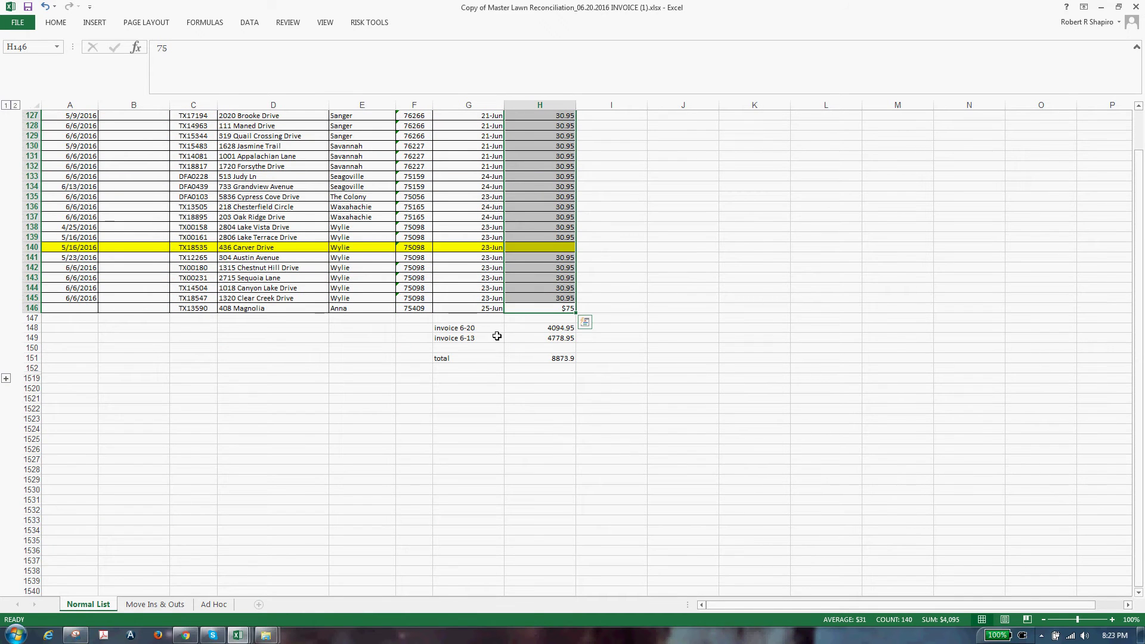
# Give the selected column H amounts comma number format and check the invoice 6-20 total formula
pyautogui.click(59, 23)
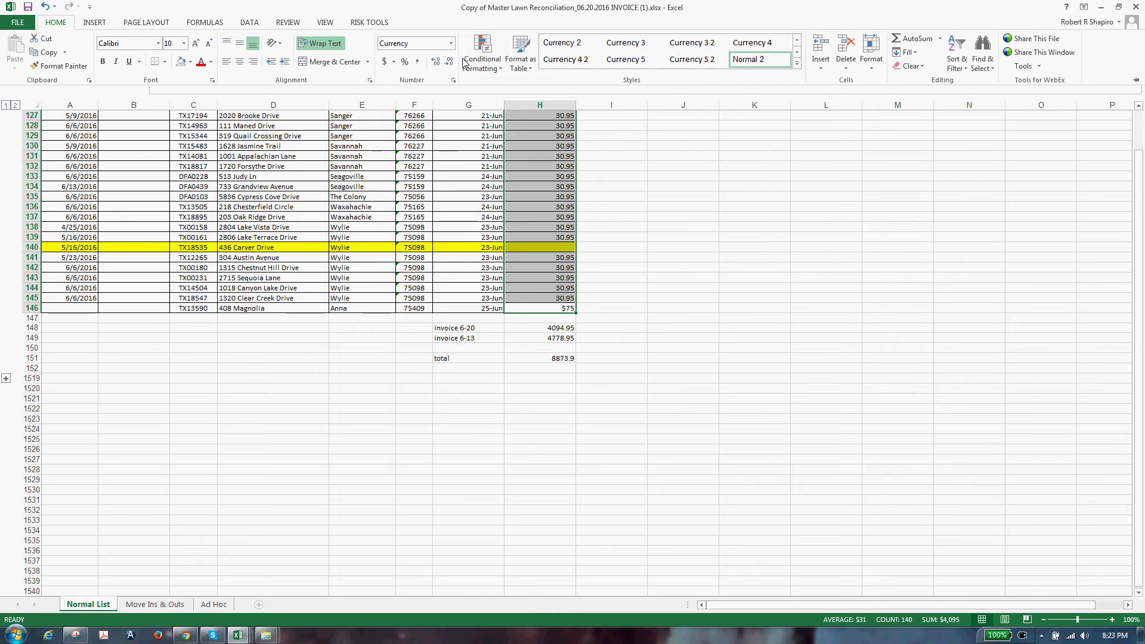
pyautogui.click(419, 62)
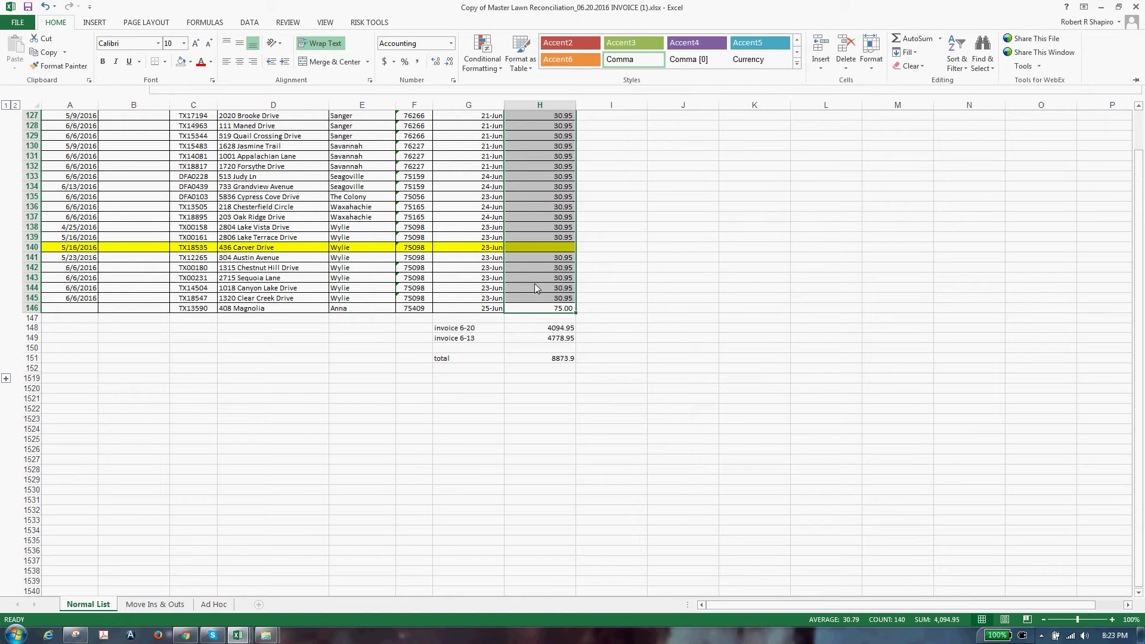
pyautogui.click(485, 331)
pyautogui.click(496, 332)
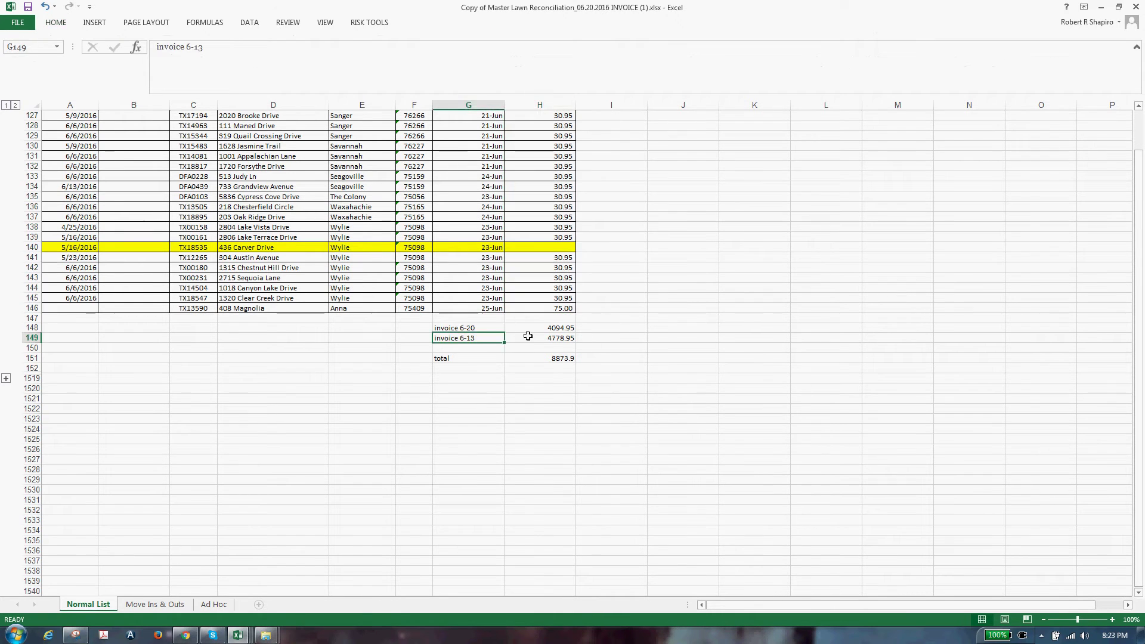
pyautogui.click(529, 331)
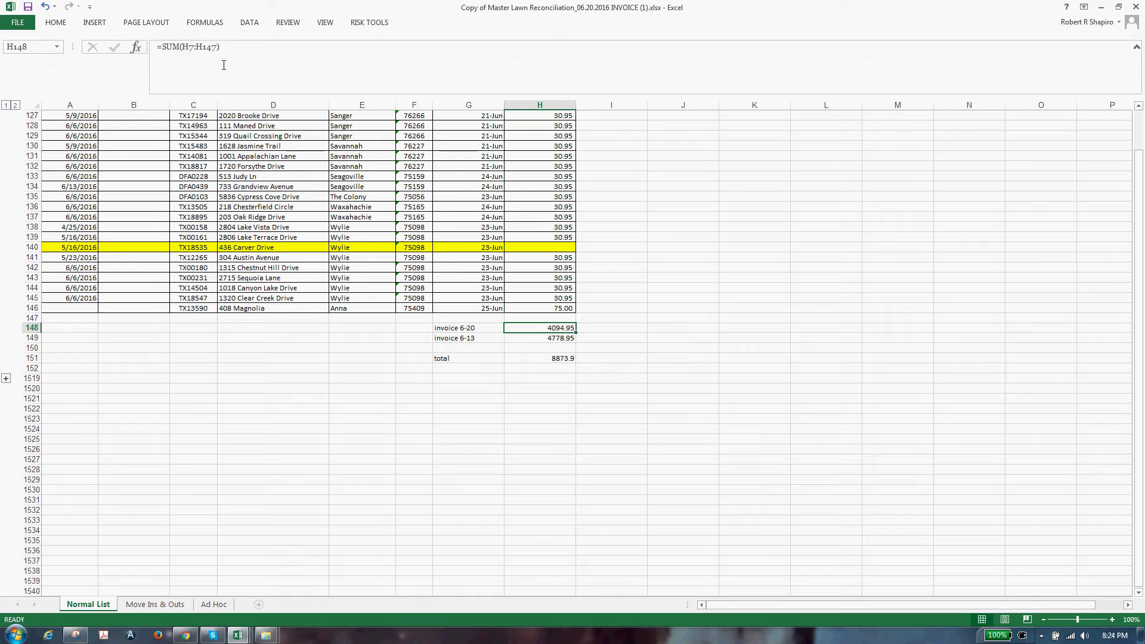
# Copy the H148 total and bring the Financial Statements workbook to the front
pyautogui.hotkey('ctrl', 'c')
pyautogui.hotkey('alt', 'Tab')
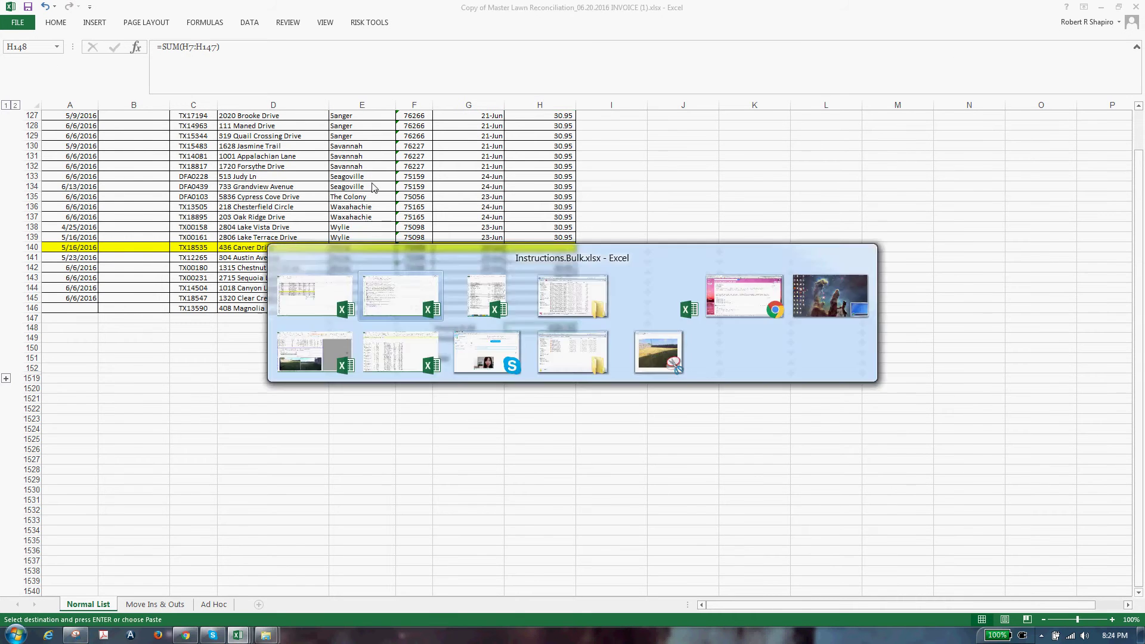
pyautogui.moveTo(239, 636)
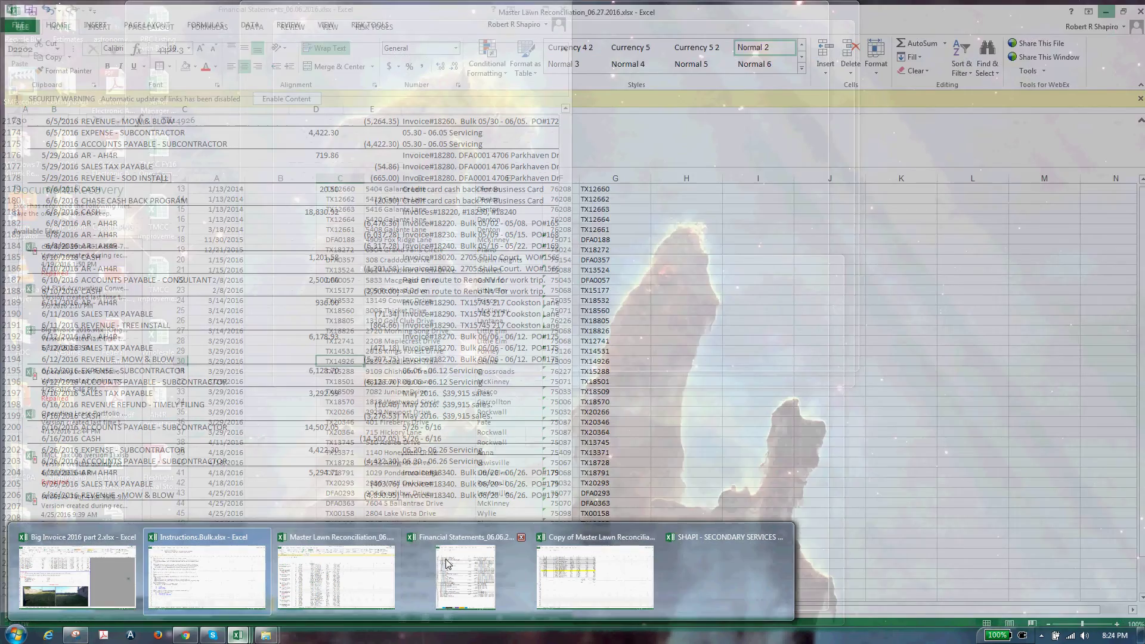
pyautogui.click(448, 564)
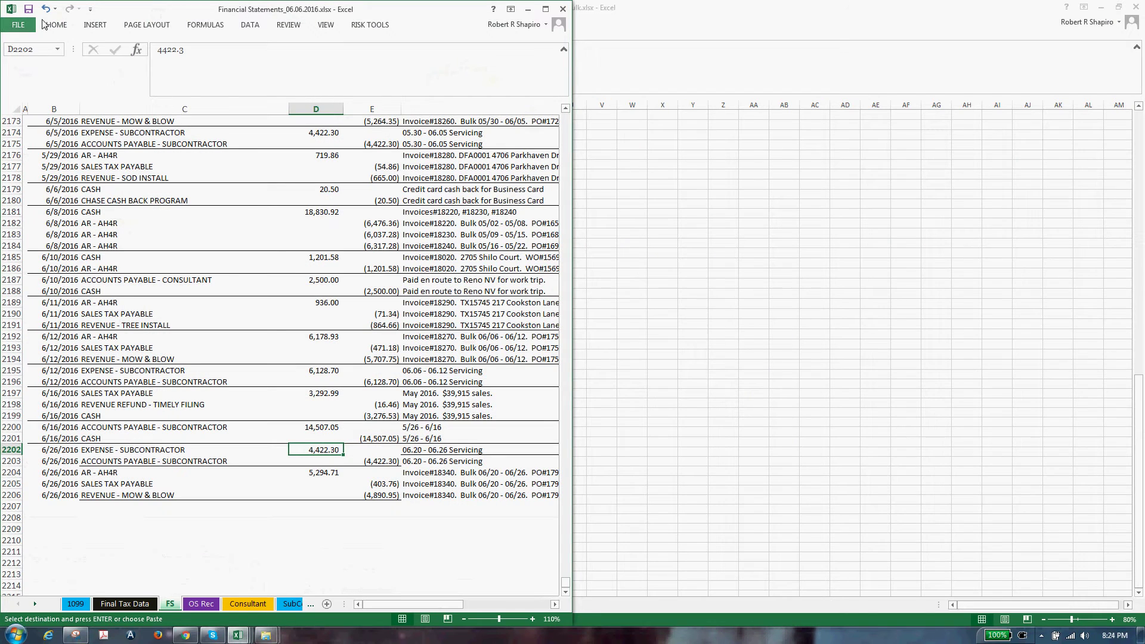
# Paste the 4,094.95 total as a value into D2202 and enter -4094.95 in E2203
pyautogui.click(18, 25)
pyautogui.press('Escape')
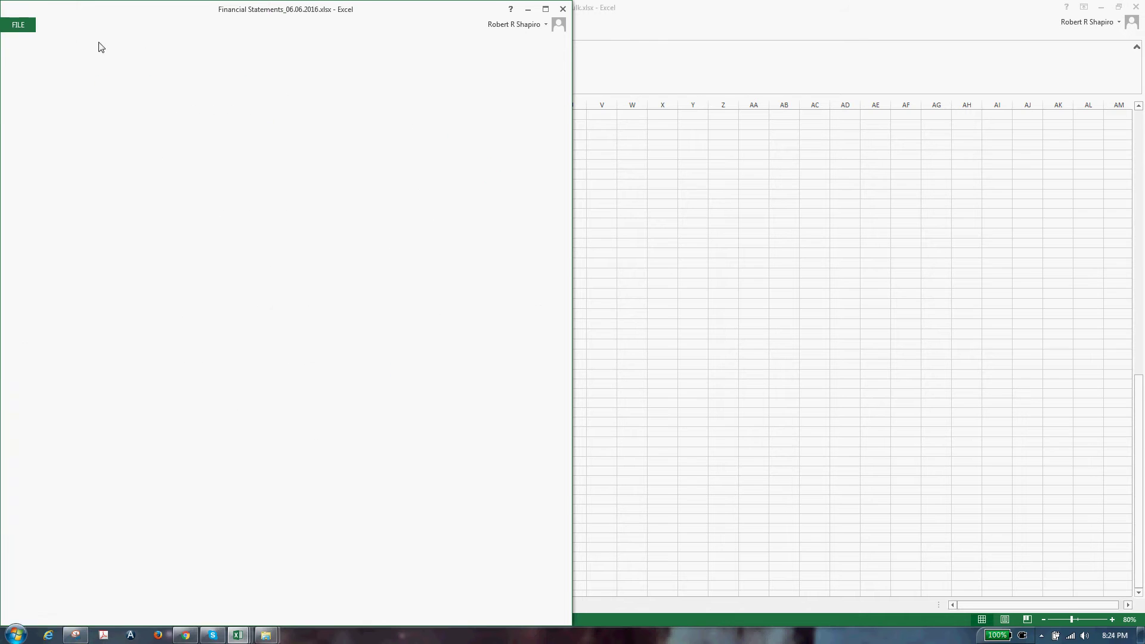
pyautogui.click(19, 72)
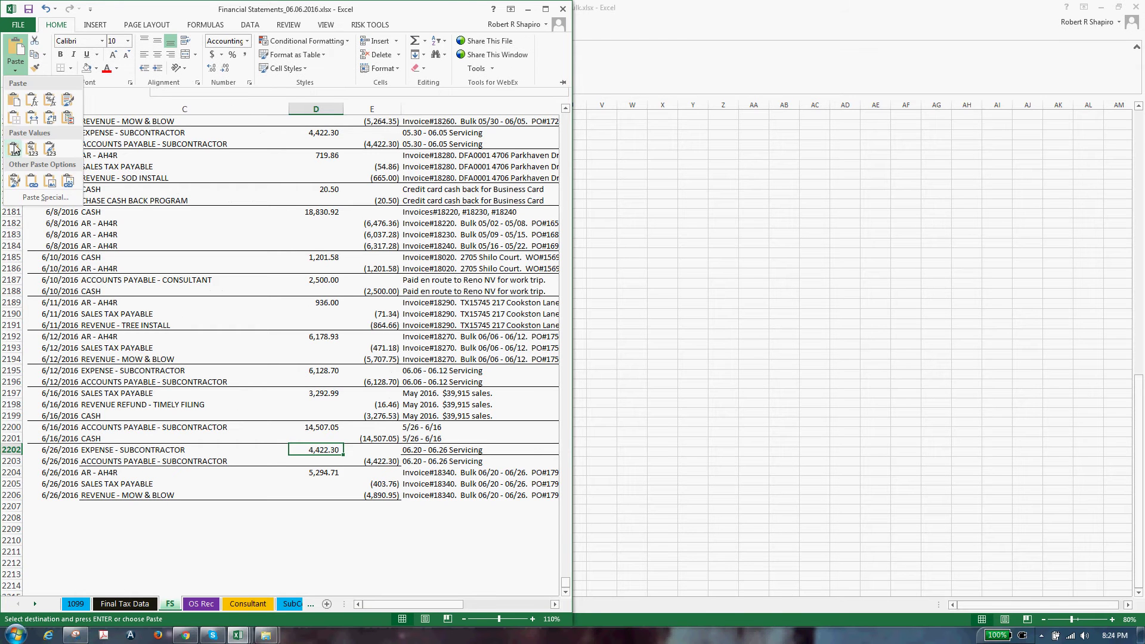
pyautogui.click(16, 147)
pyautogui.click(364, 464)
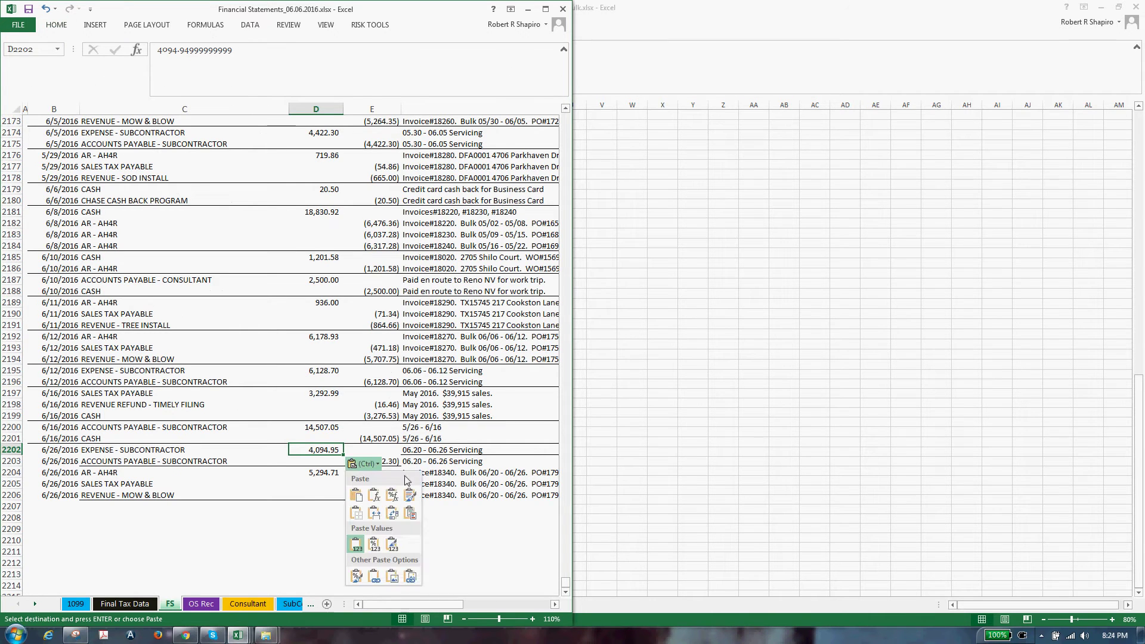
pyautogui.press('Escape')
pyautogui.press('Down')
pyautogui.press('Right')
pyautogui.write('-')
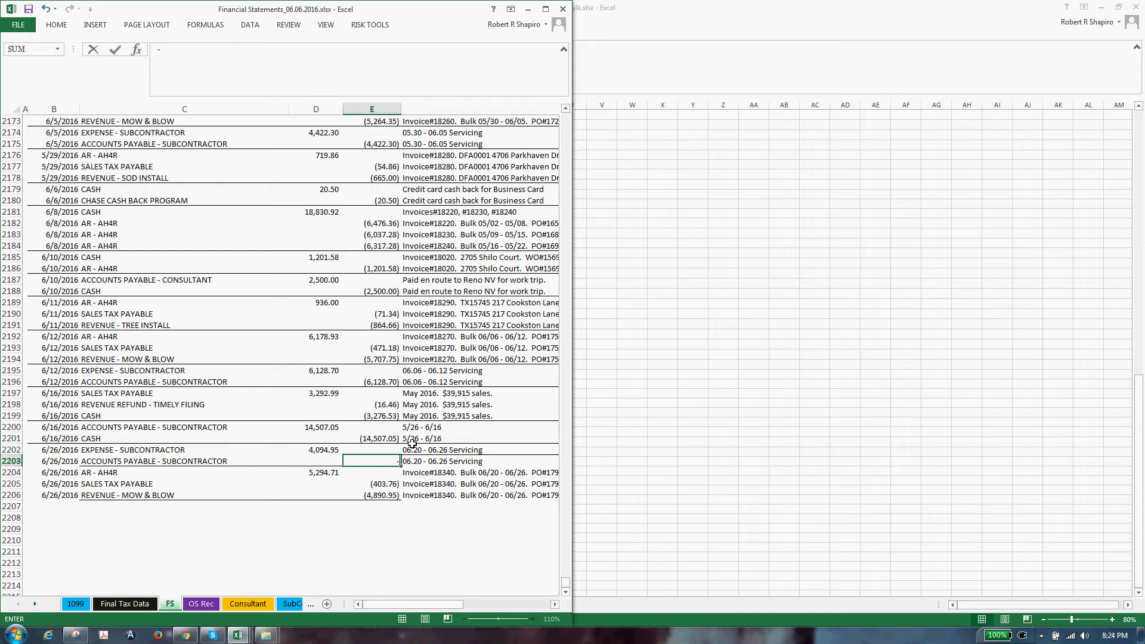
pyautogui.write('4094.95')
pyautogui.press('Return')
# Select rows 2202-2203 through column I with the workbook window maximized
pyautogui.press('Up')
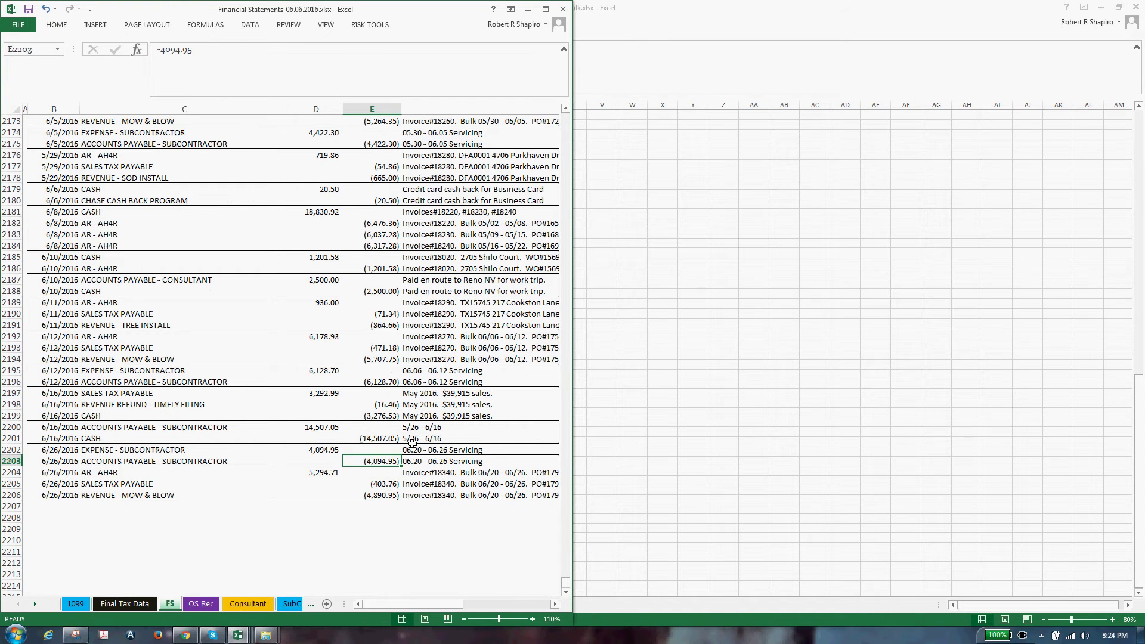
pyautogui.hotkey('shift', 'Up')
pyautogui.hotkey('shift', 'Left')
pyautogui.press('Home')
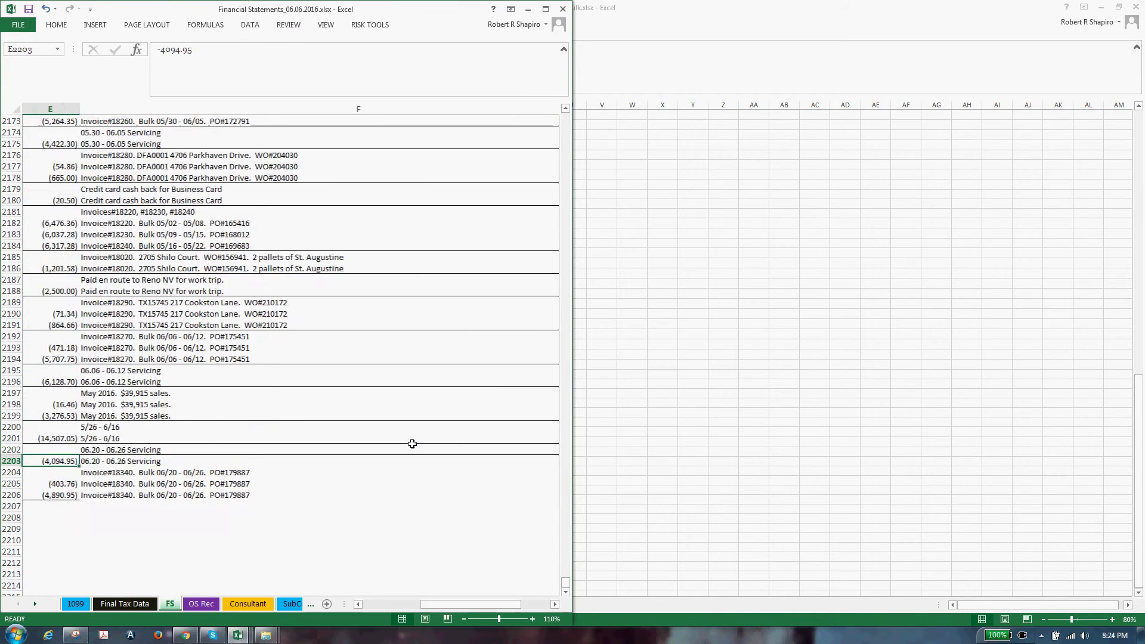
pyautogui.hotkey('shift', 'Down')
pyautogui.hotkey('shift', 'Right')
pyautogui.hotkey('shift', 'Right')
pyautogui.hotkey('shift', 'Right')
pyautogui.hotkey('shift', 'Right')
pyautogui.hotkey('shift', 'Right')
pyautogui.hotkey('shift', 'Right')
pyautogui.hotkey('shift', 'Right')
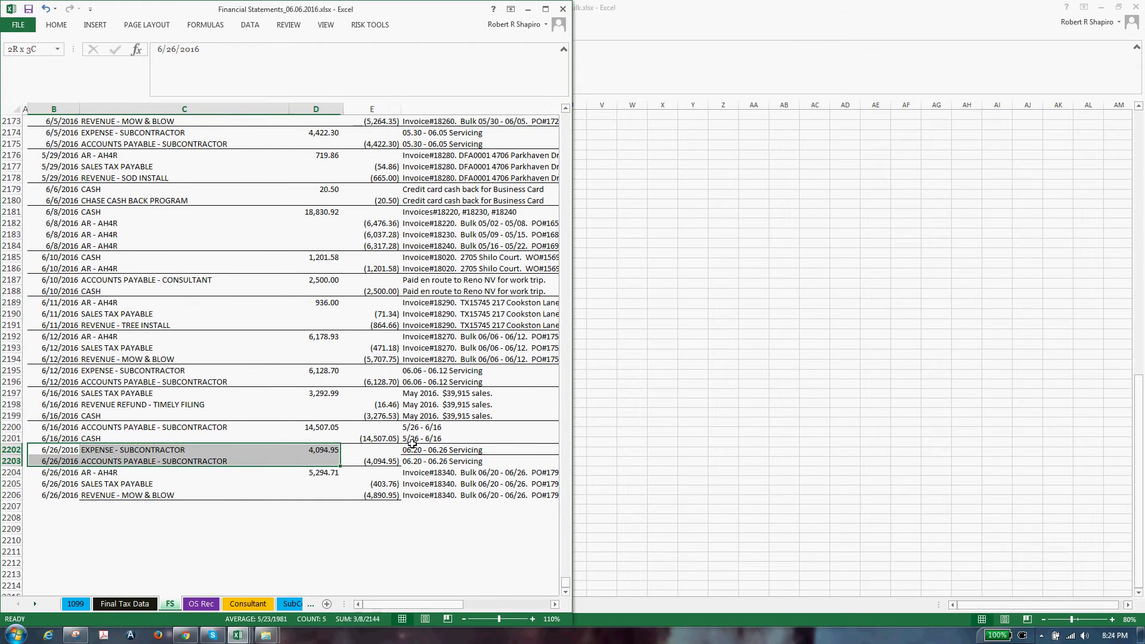
pyautogui.hotkey('shift', 'Right')
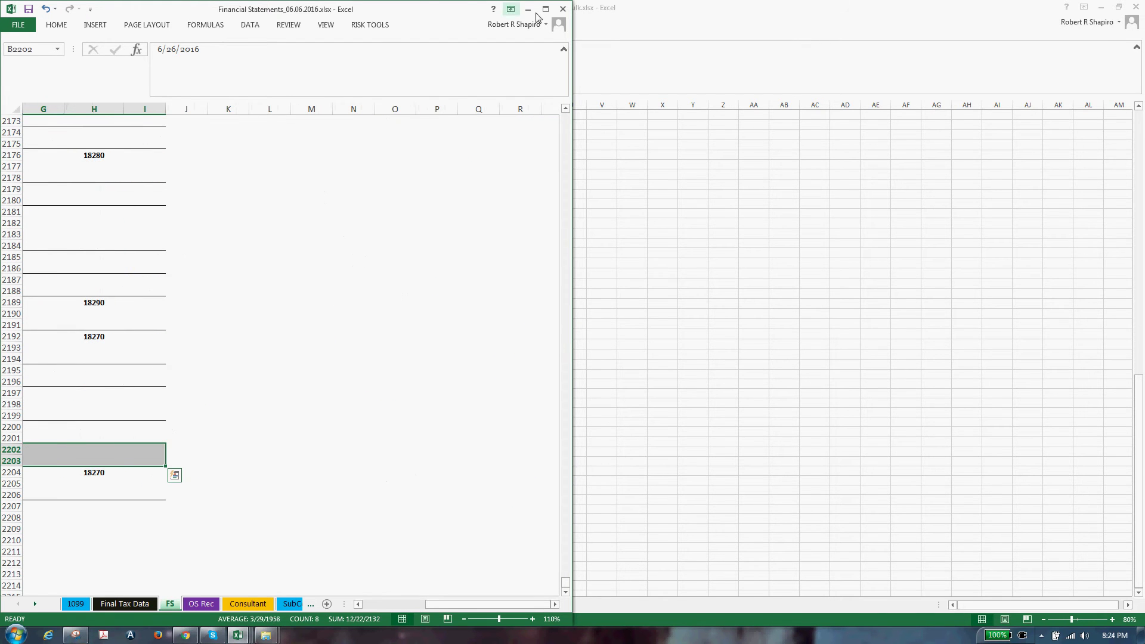
pyautogui.click(544, 9)
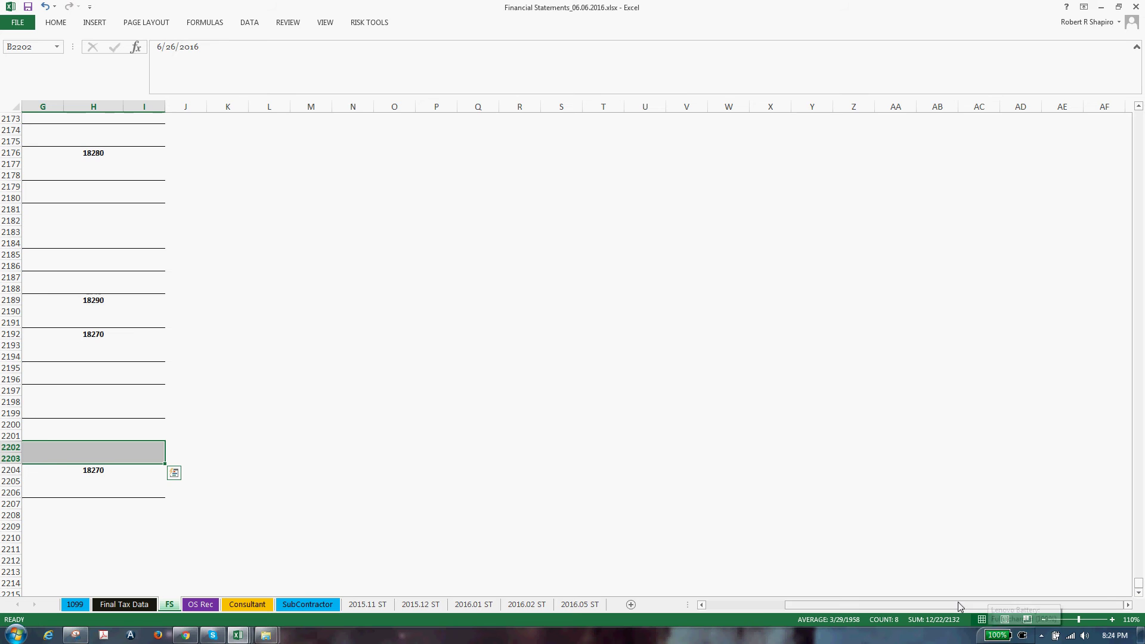
# Replace the borders on rows 2202-2203 with a Top and Bottom Border
pyautogui.moveTo(955, 606); pyautogui.dragTo(760, 606)
pyautogui.click(71, 21)
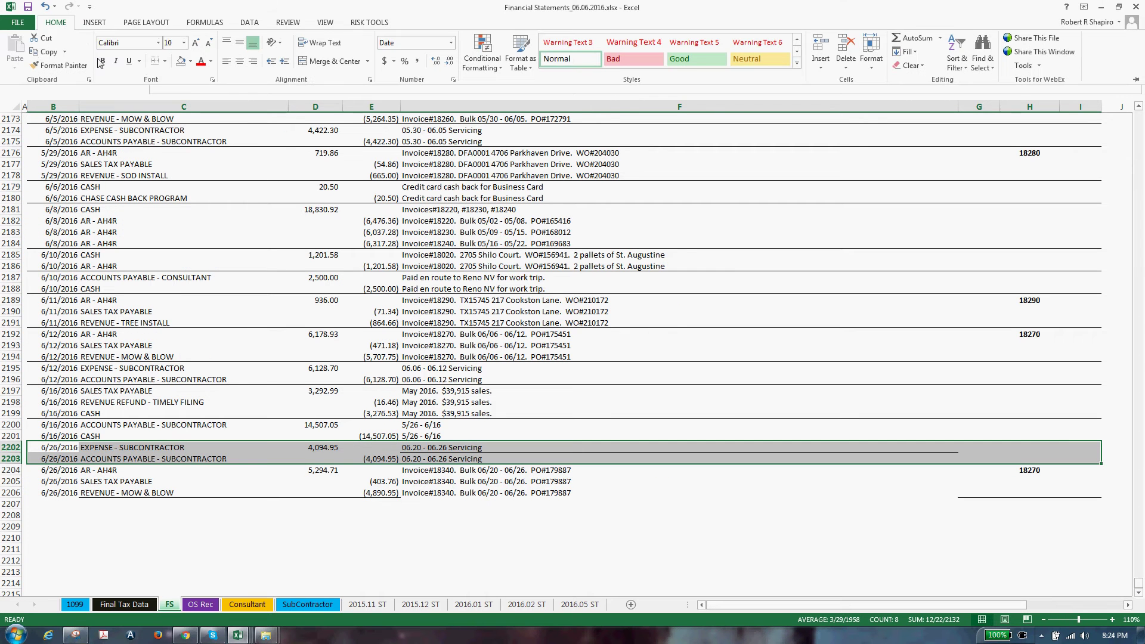
pyautogui.click(165, 62)
pyautogui.click(180, 148)
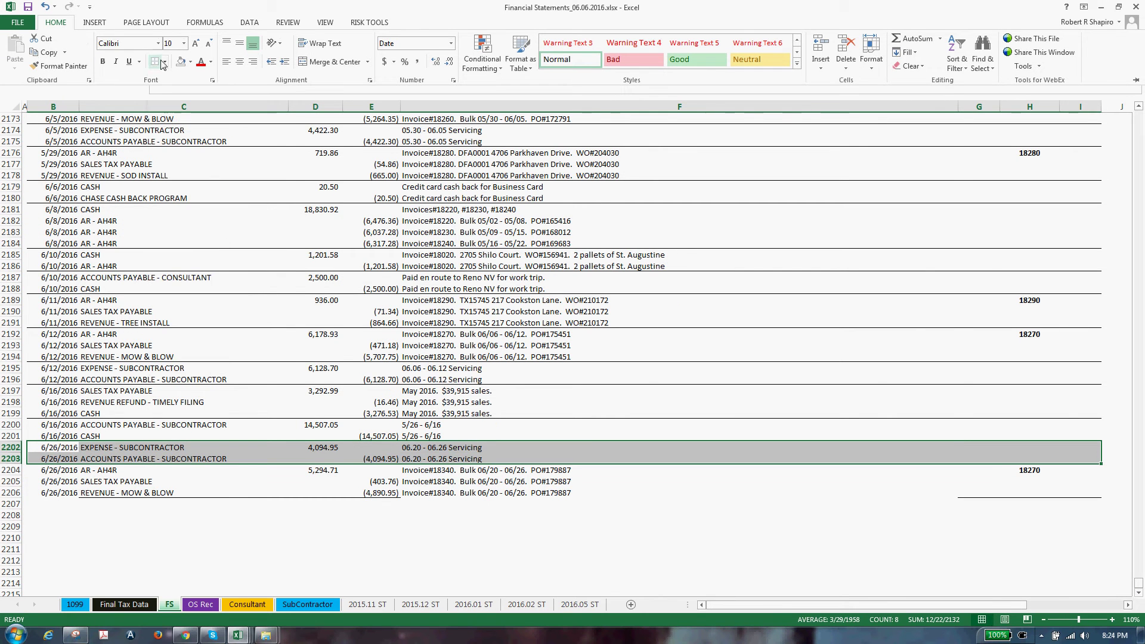
pyautogui.click(165, 62)
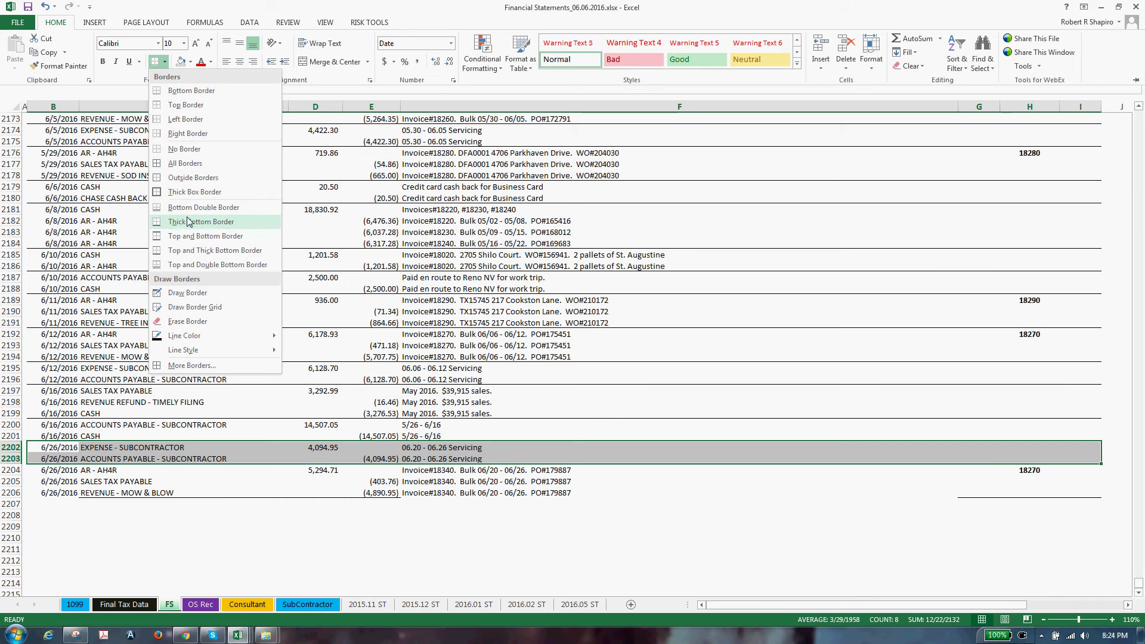
pyautogui.click(187, 236)
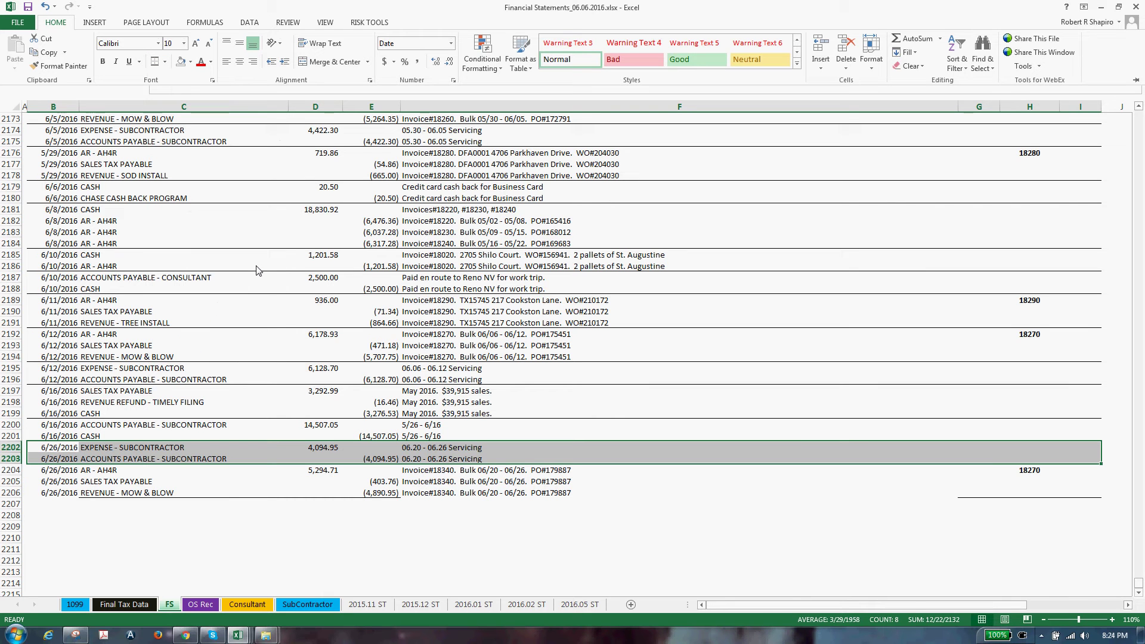
pyautogui.hotkey('ctrl', 'F1')
# Add a Bottom Border under revenue row 2206
pyautogui.click(133, 493)
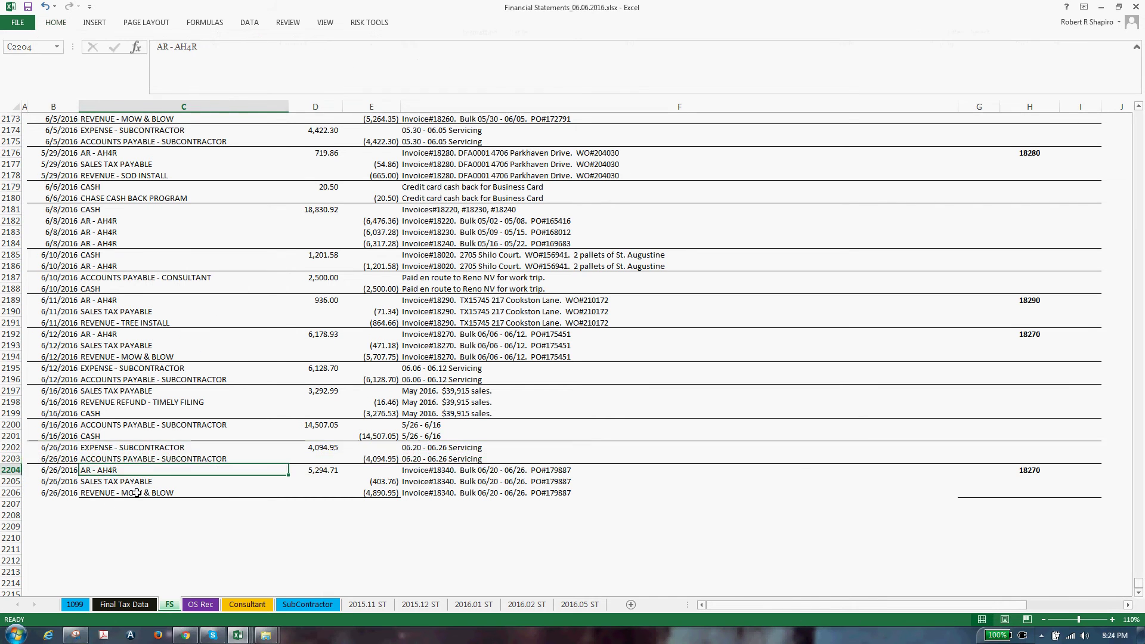
pyautogui.click(65, 495)
pyautogui.hotkey('shift', 'Right')
pyautogui.hotkey('shift', 'Right')
pyautogui.hotkey('shift', 'Right')
pyautogui.hotkey('shift', 'Right')
pyautogui.hotkey('shift', 'Right')
pyautogui.hotkey('shift', 'Right')
pyautogui.hotkey('shift', 'Right')
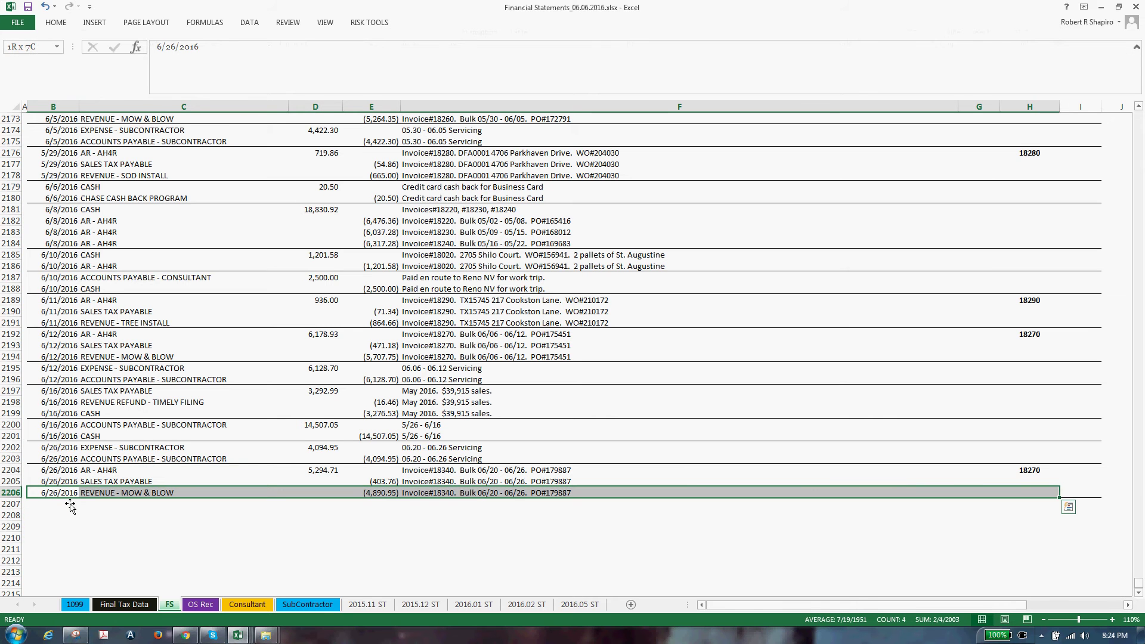
pyautogui.click(56, 24)
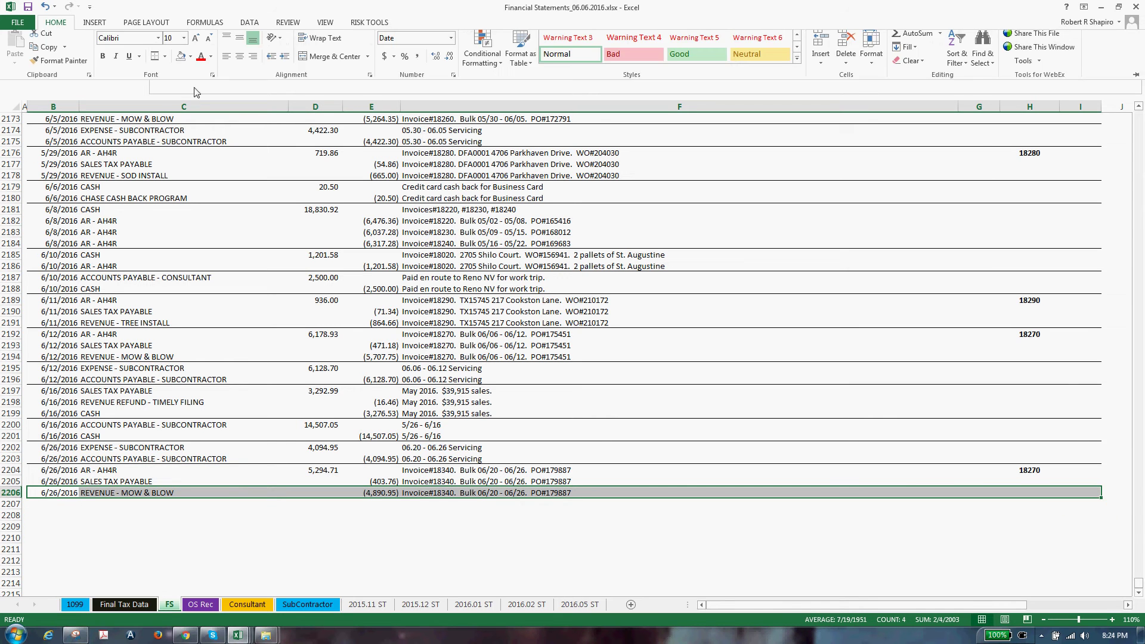
pyautogui.click(164, 61)
pyautogui.click(176, 90)
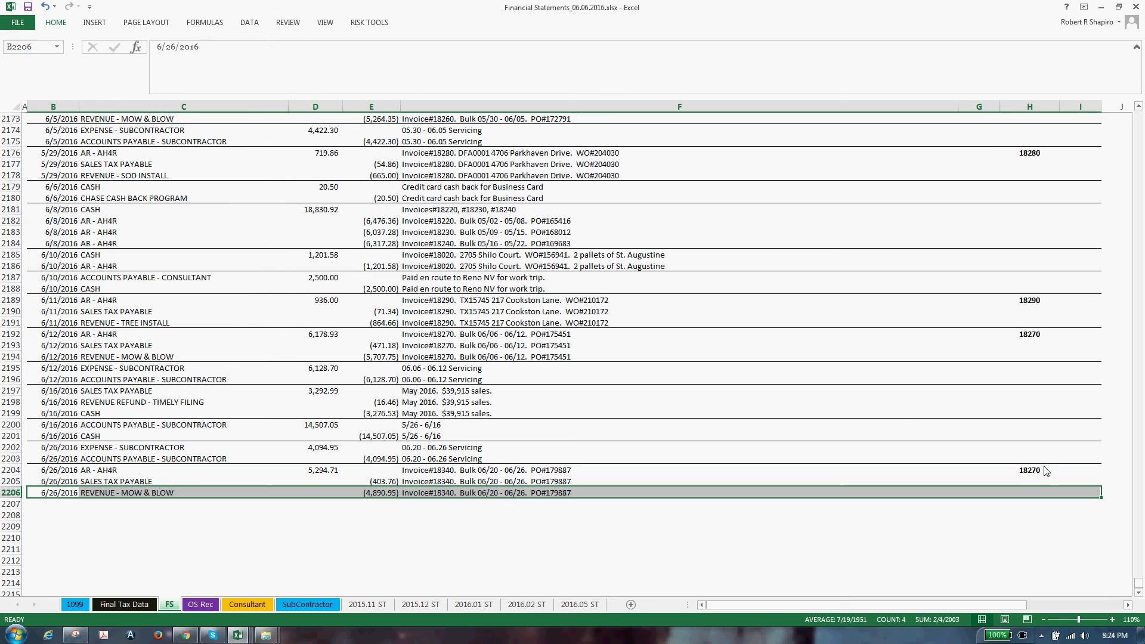
# Change the invoice number in H2204 to 18340, then review the subcontractor entry
pyautogui.click(1044, 471)
pyautogui.write('18')
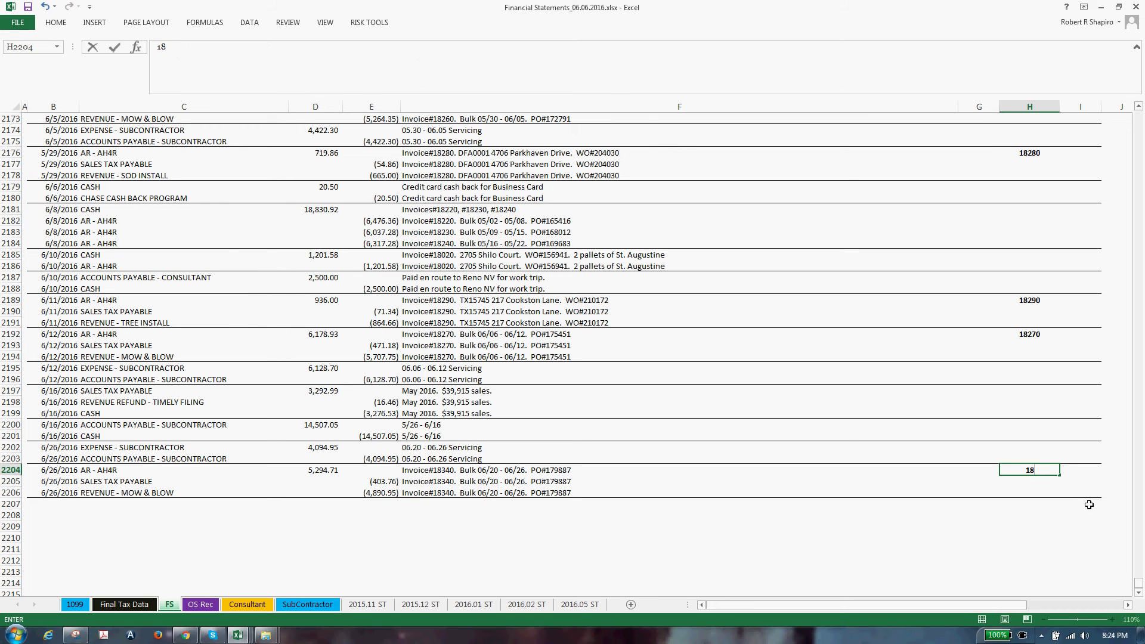
pyautogui.write('340')
pyautogui.press('Return')
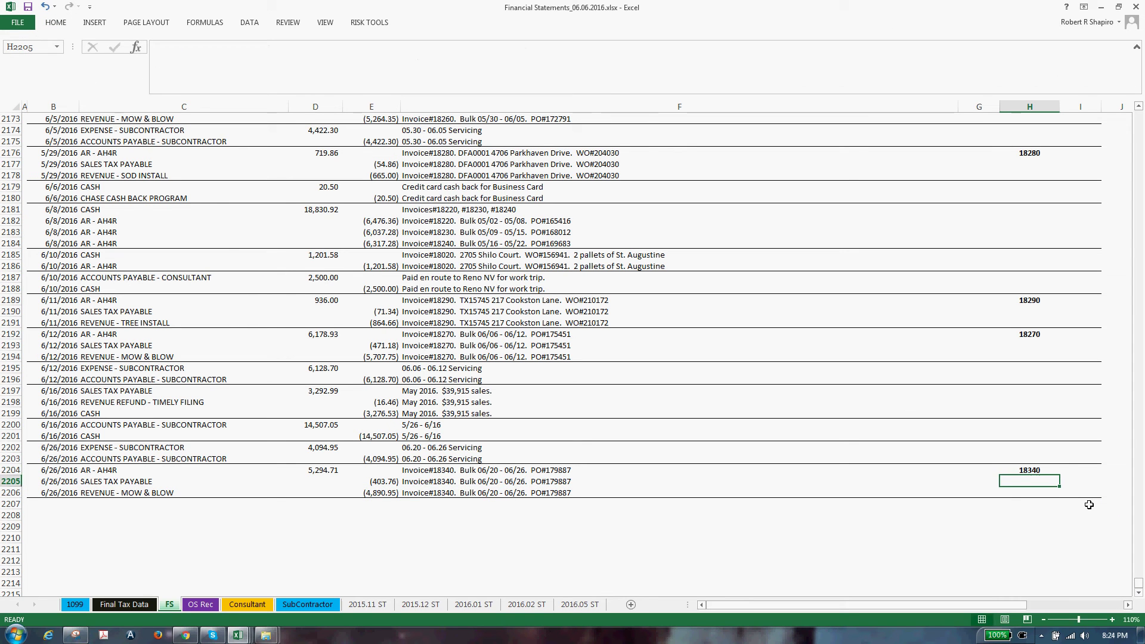
pyautogui.click(550, 448)
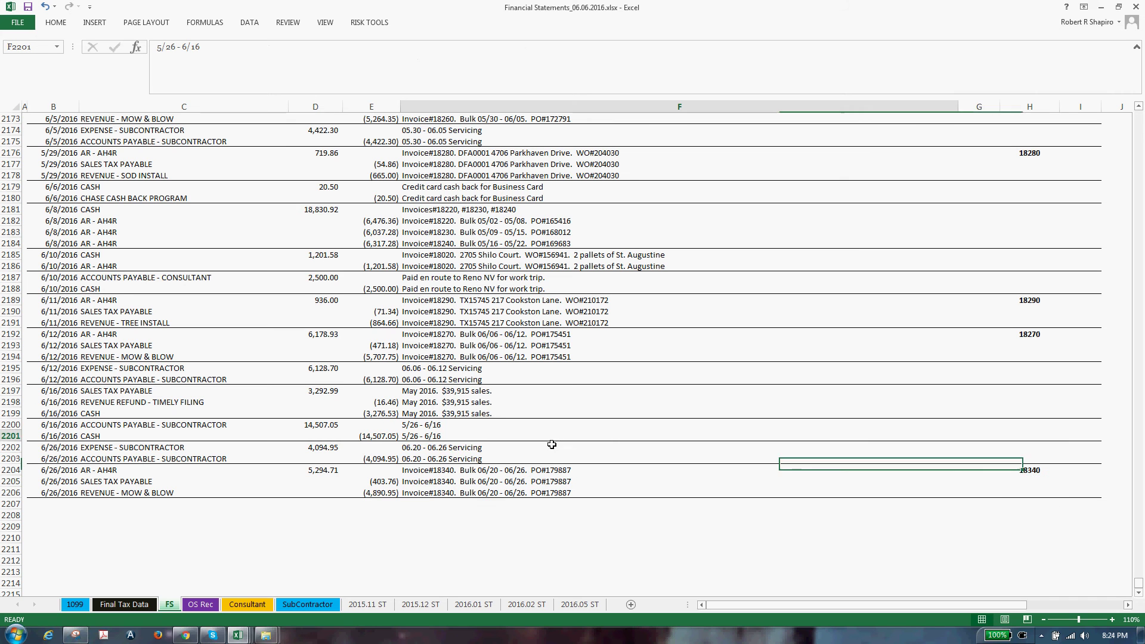
pyautogui.click(375, 459)
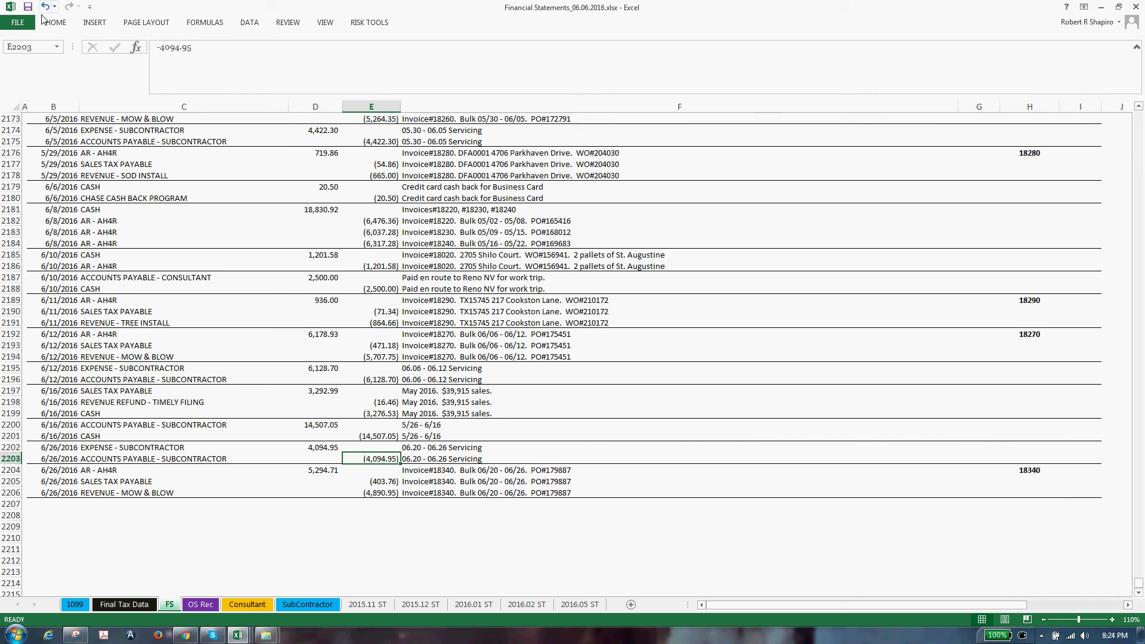
# In Instructions.Bulk.xlsx, mark C111 and C119 with an x for the receivable and subcontractor payable items
pyautogui.click(237, 635)
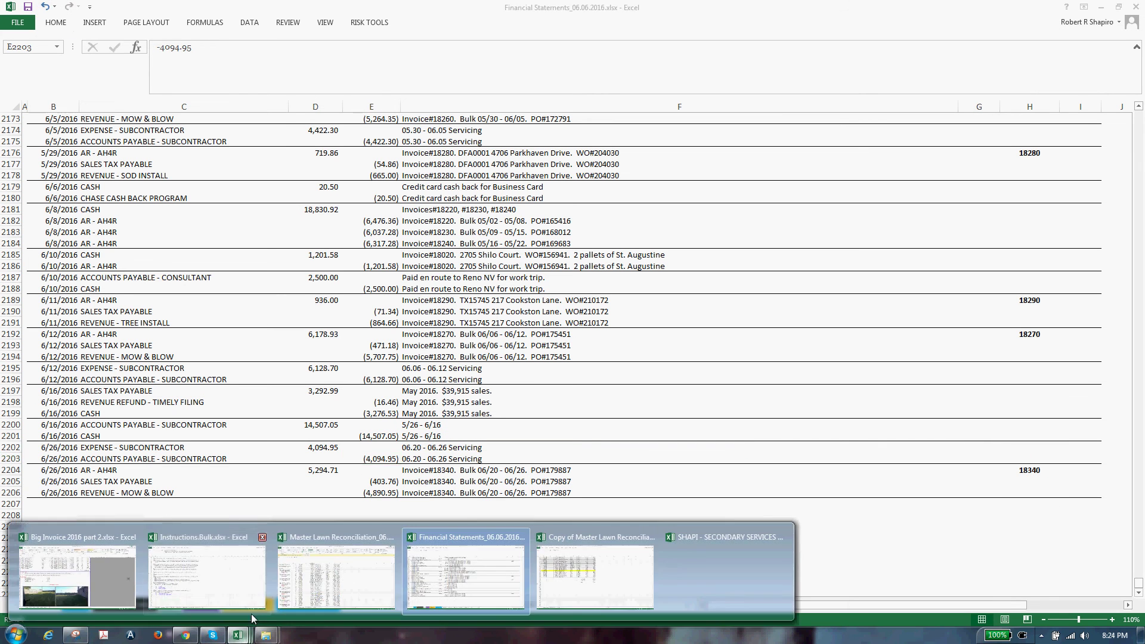
pyautogui.click(178, 582)
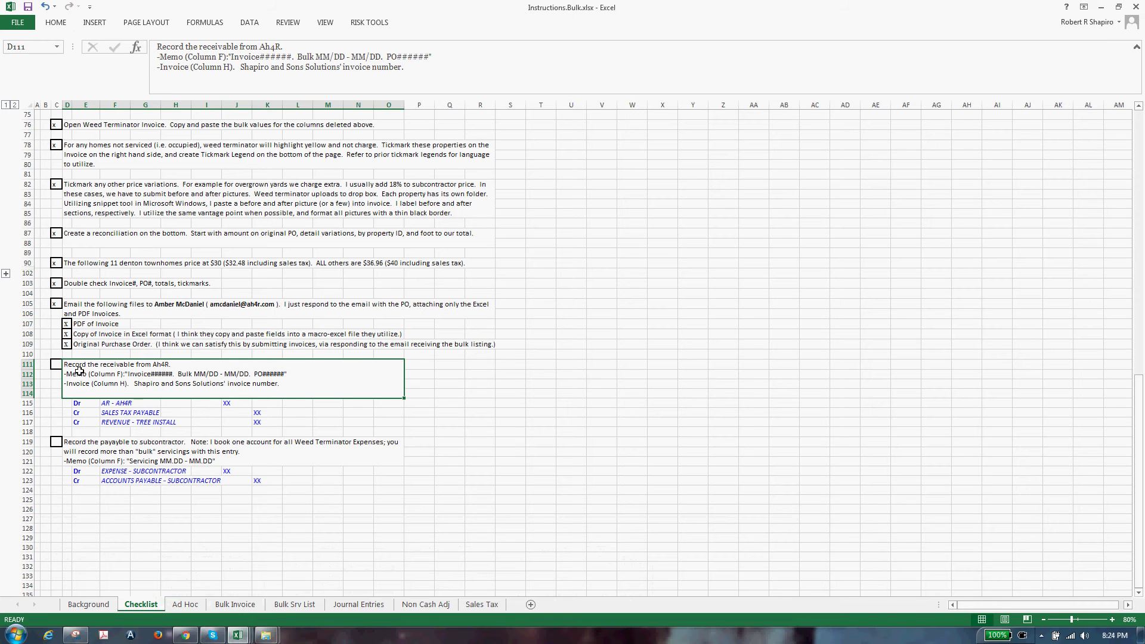
pyautogui.press('Left')
pyautogui.write('x')
pyautogui.press('Return')
pyautogui.press('Down')
pyautogui.press('Down')
pyautogui.press('Down')
pyautogui.press('Down')
pyautogui.press('Down')
pyautogui.press('Down')
pyautogui.press('Down')
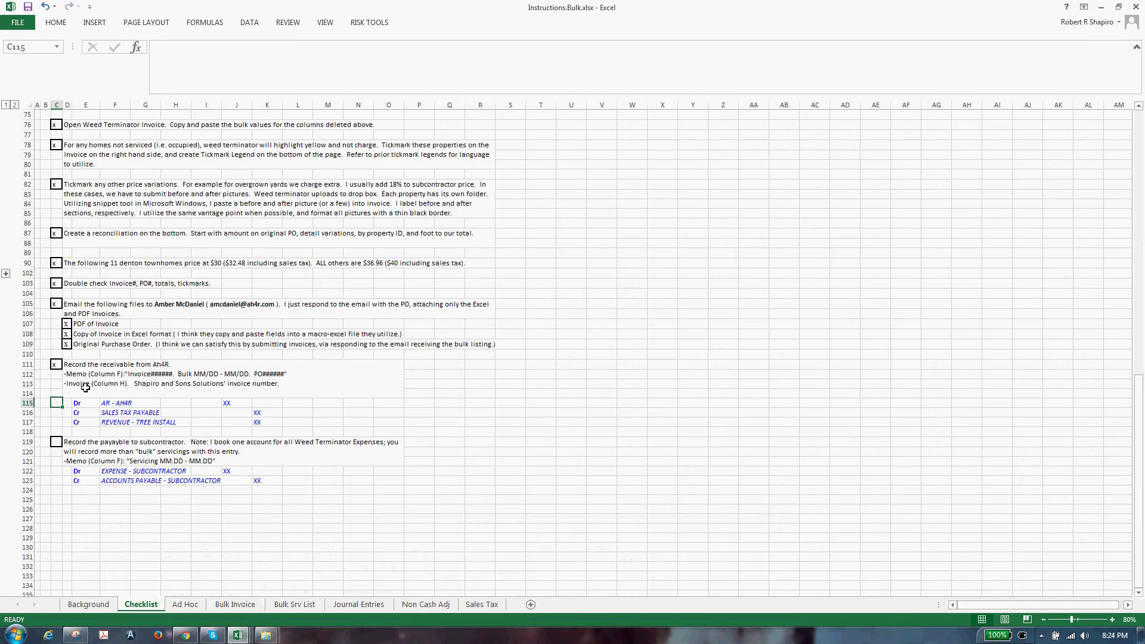
pyautogui.write('x')
pyautogui.press('Return')
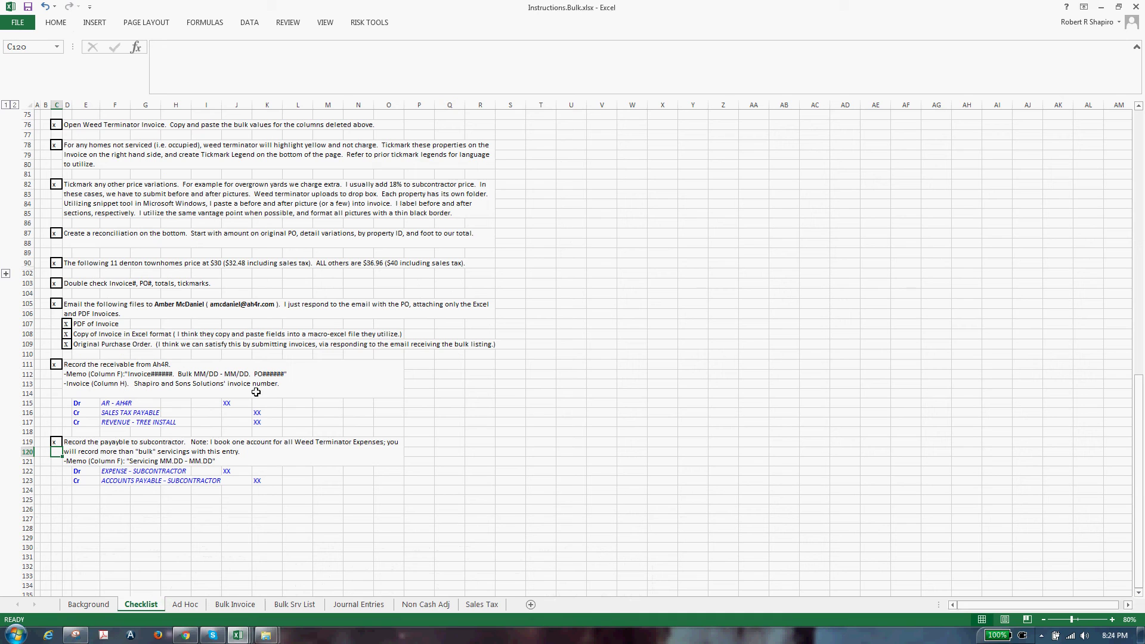